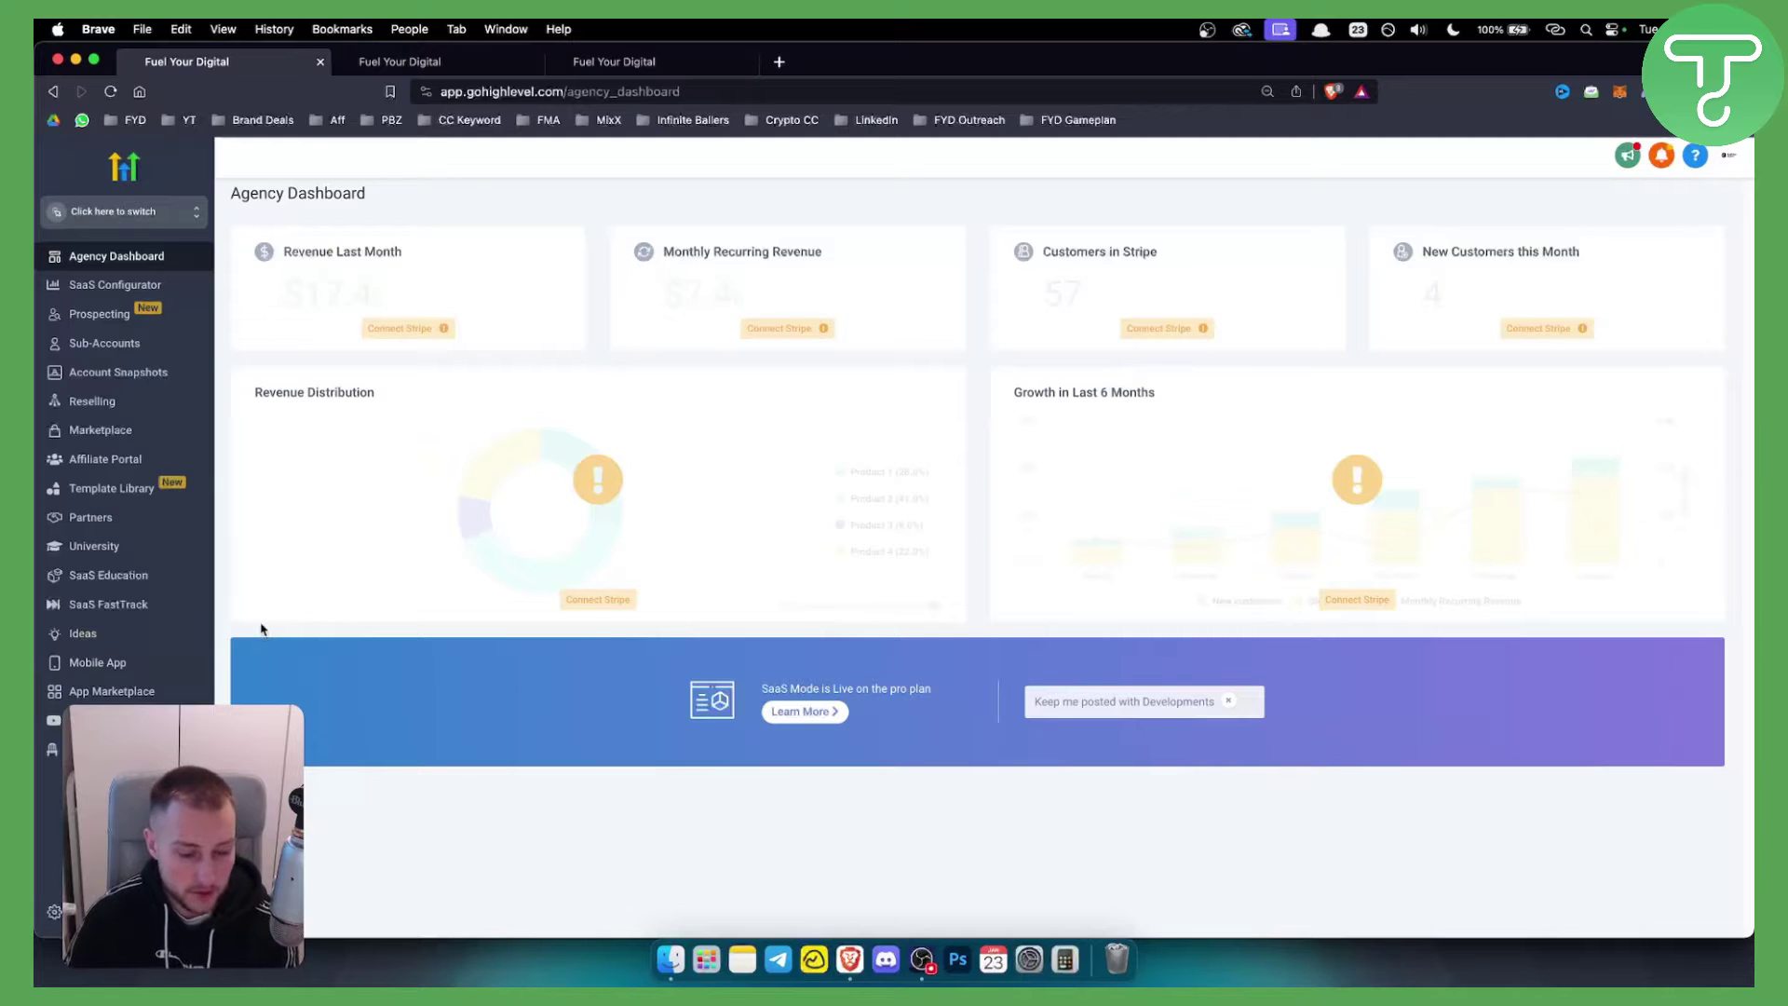
# Switch into the Gold's Gym sub-account and open its Sites > Websites list
pyautogui.click(154, 215)
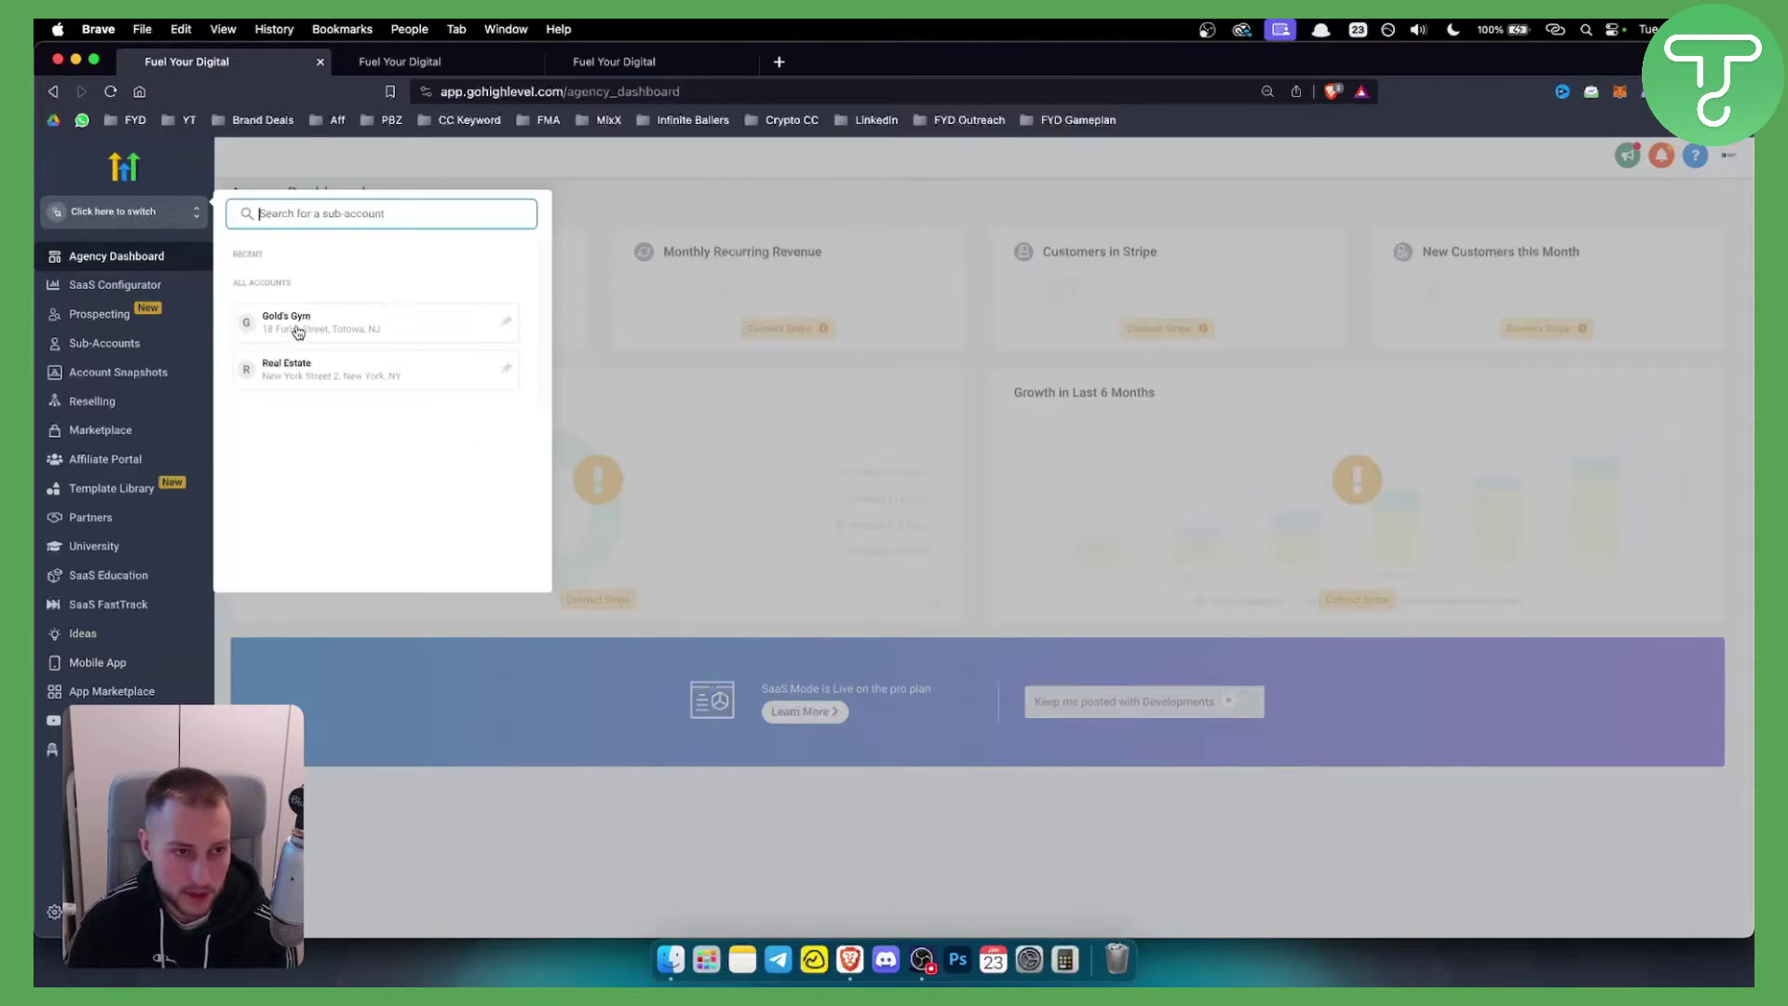
pyautogui.click(303, 329)
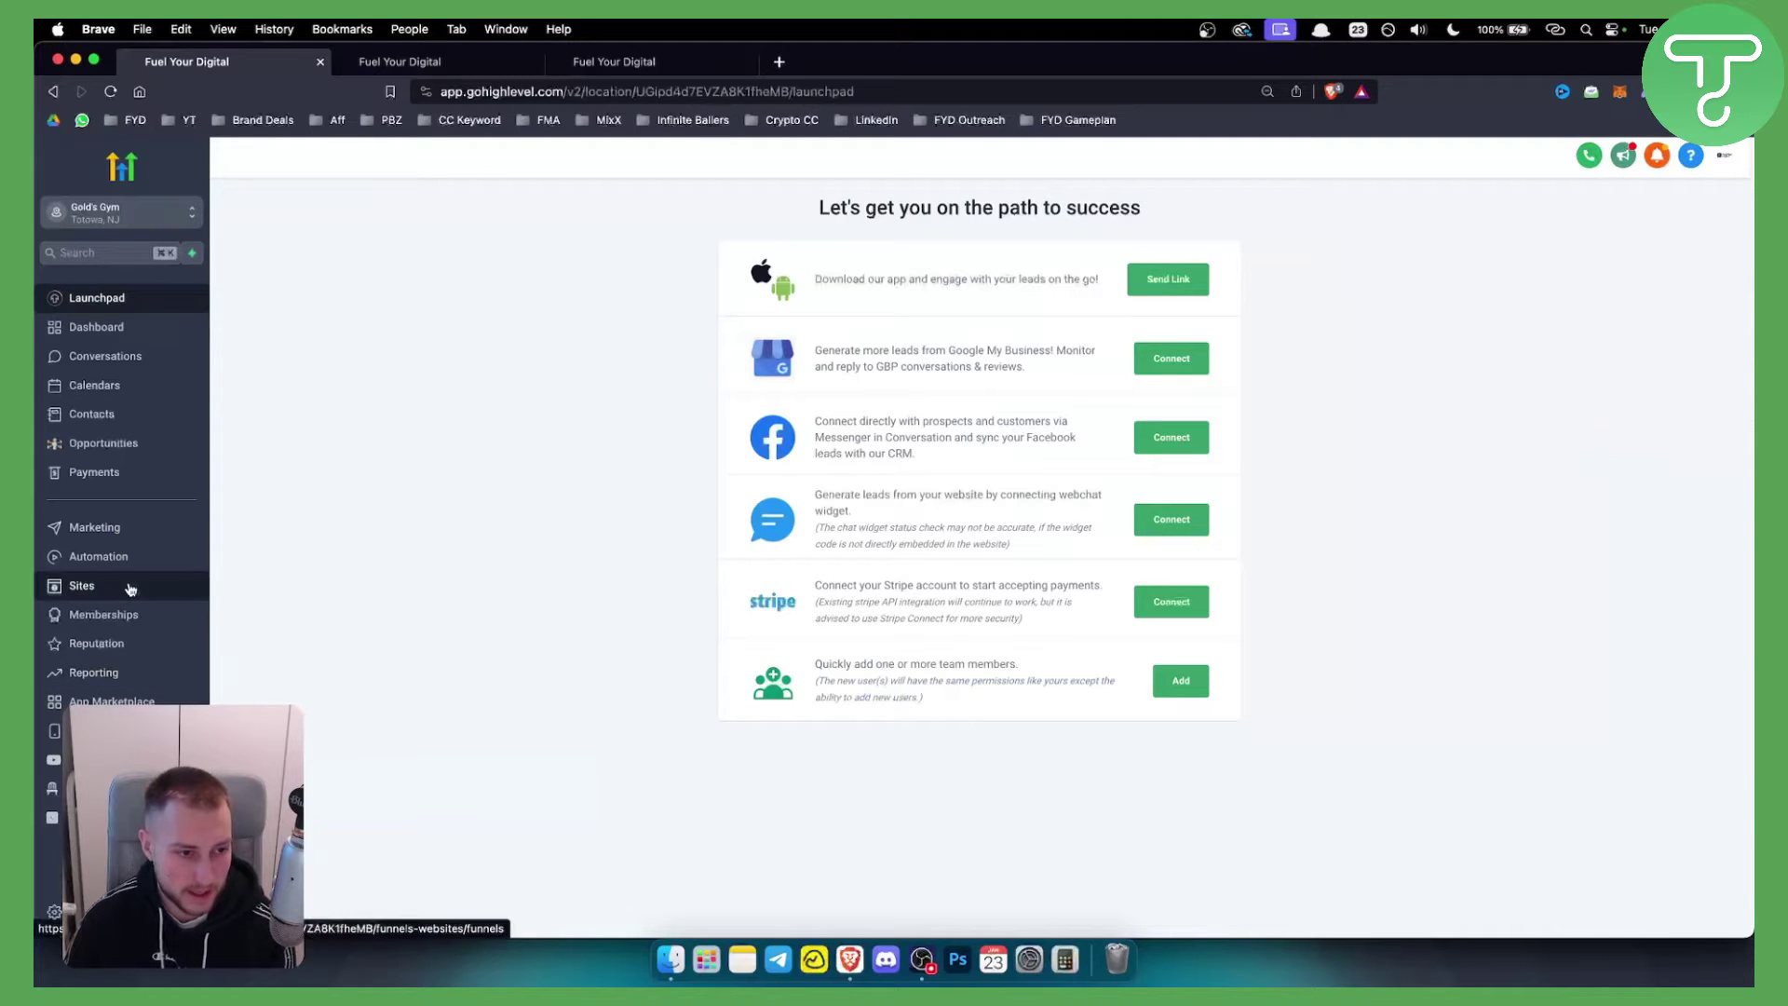
pyautogui.click(130, 587)
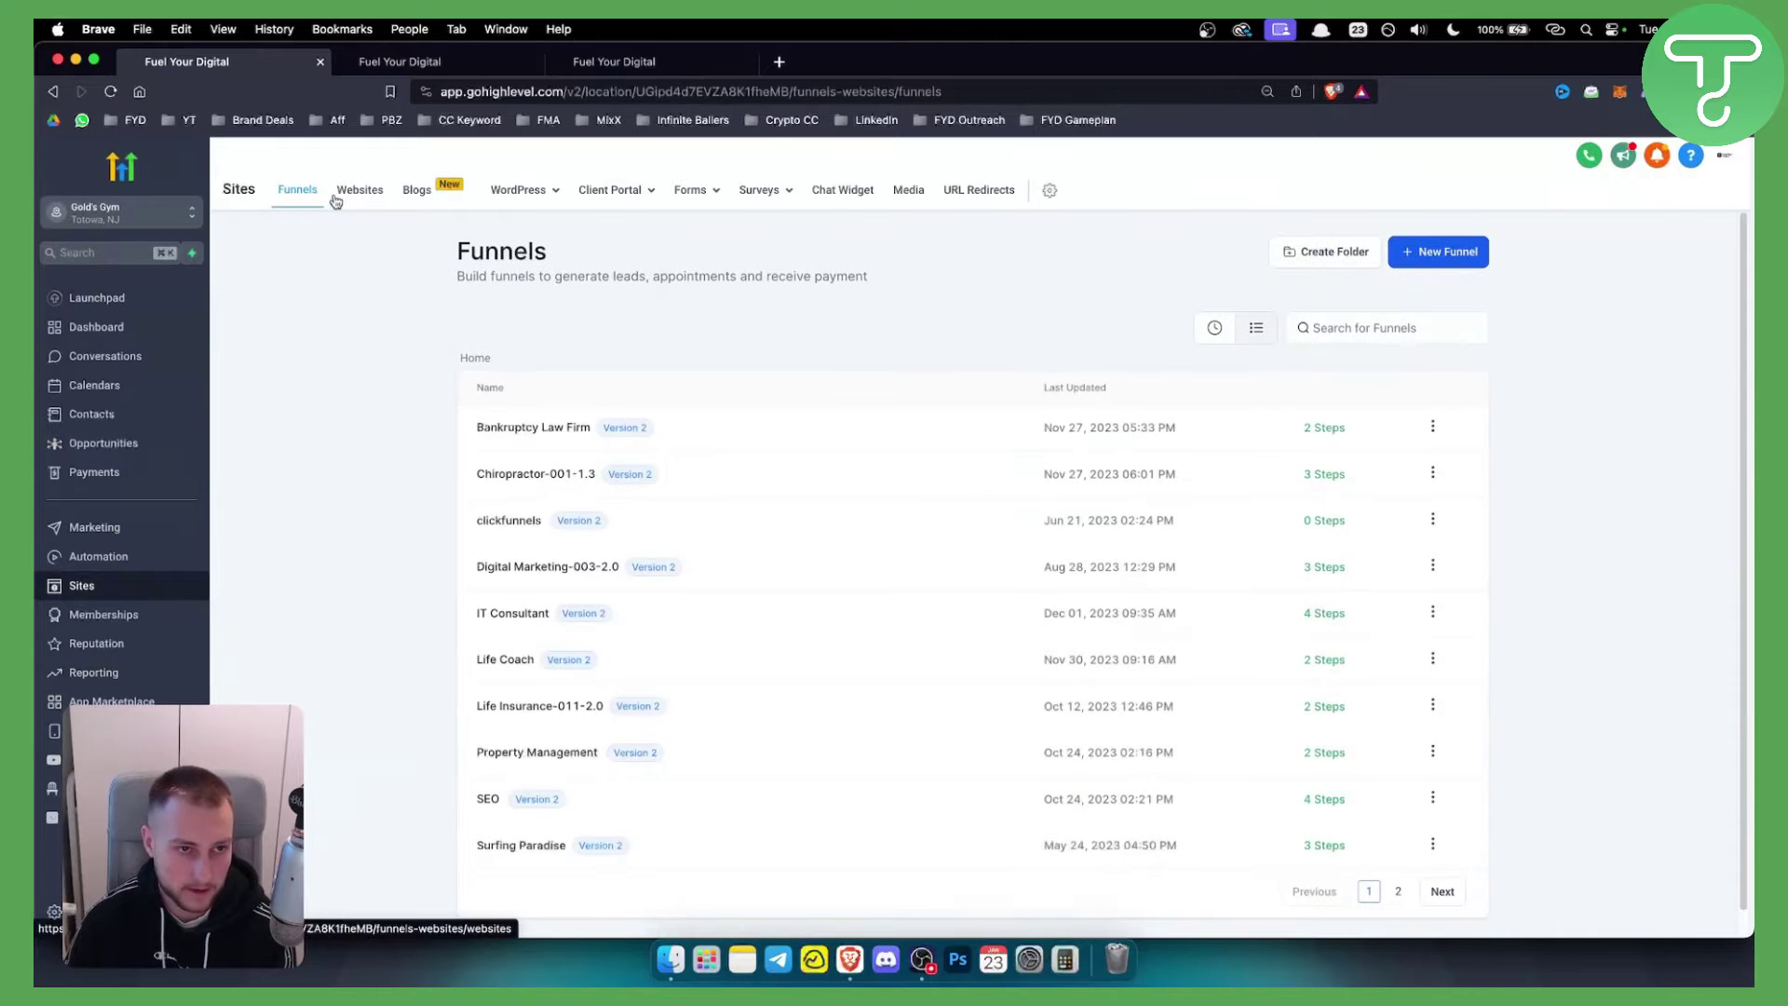
pyautogui.click(355, 192)
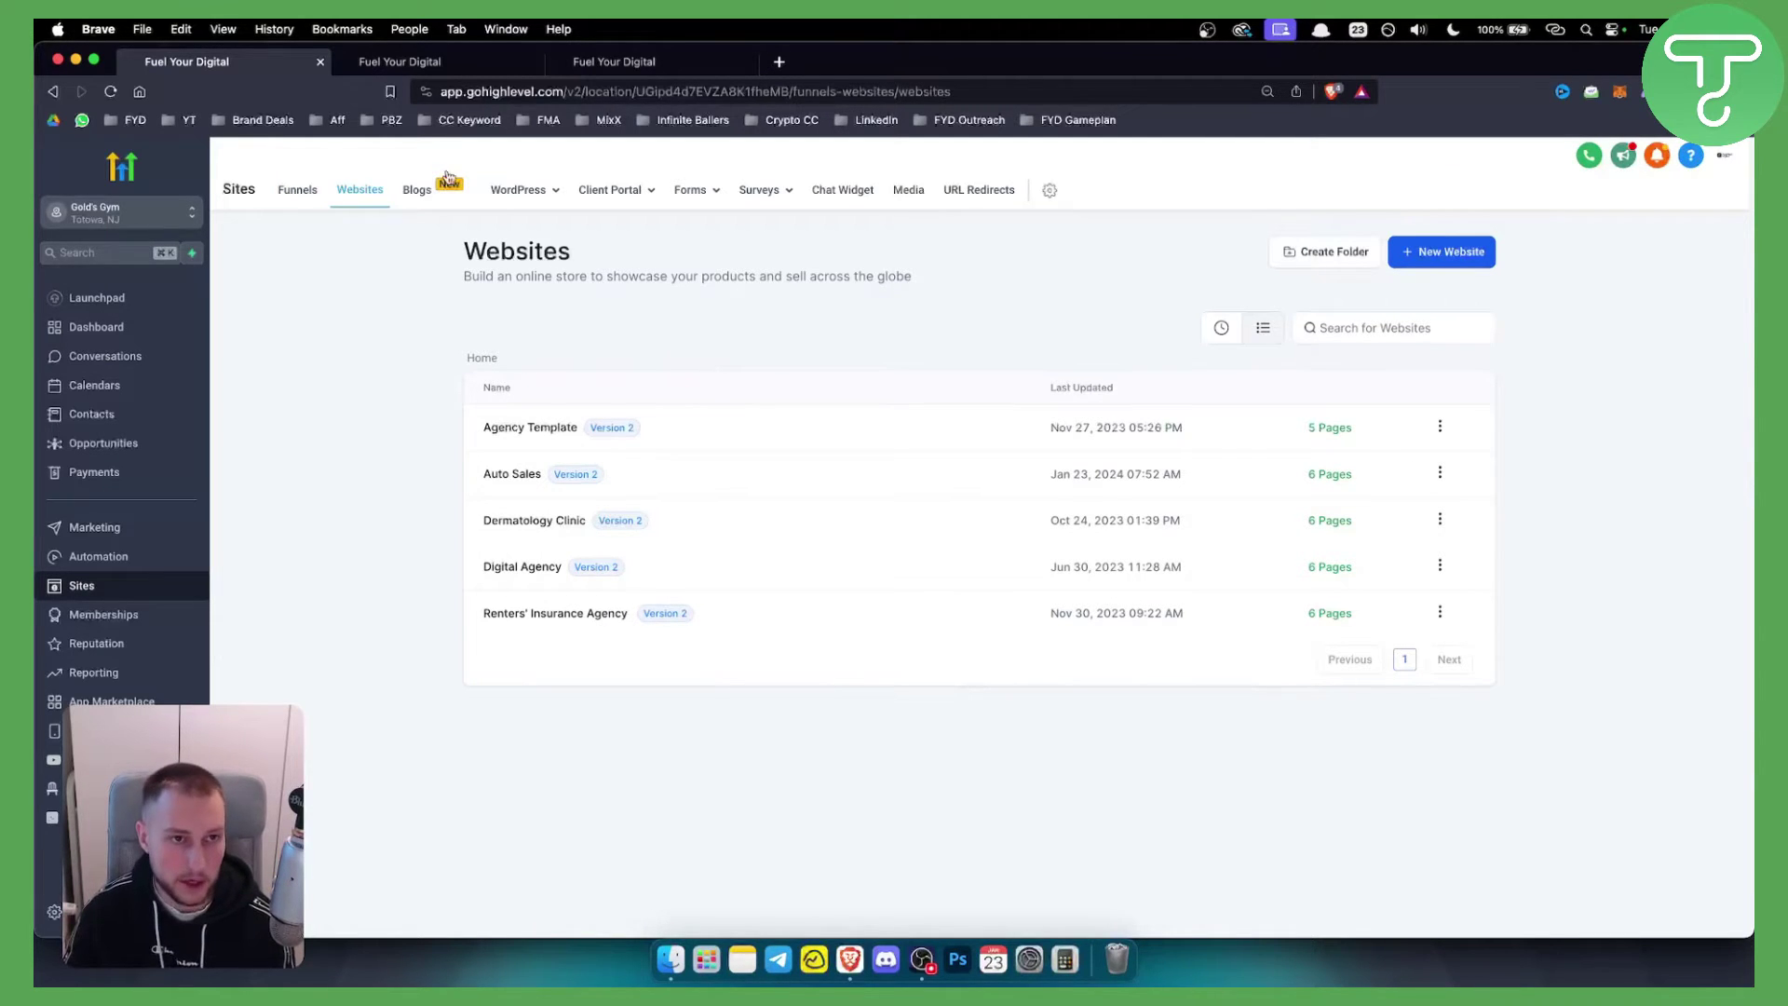
# Edit the Agency Template website's Home page in the builder and close the leftover websites tab
pyautogui.click(416, 63)
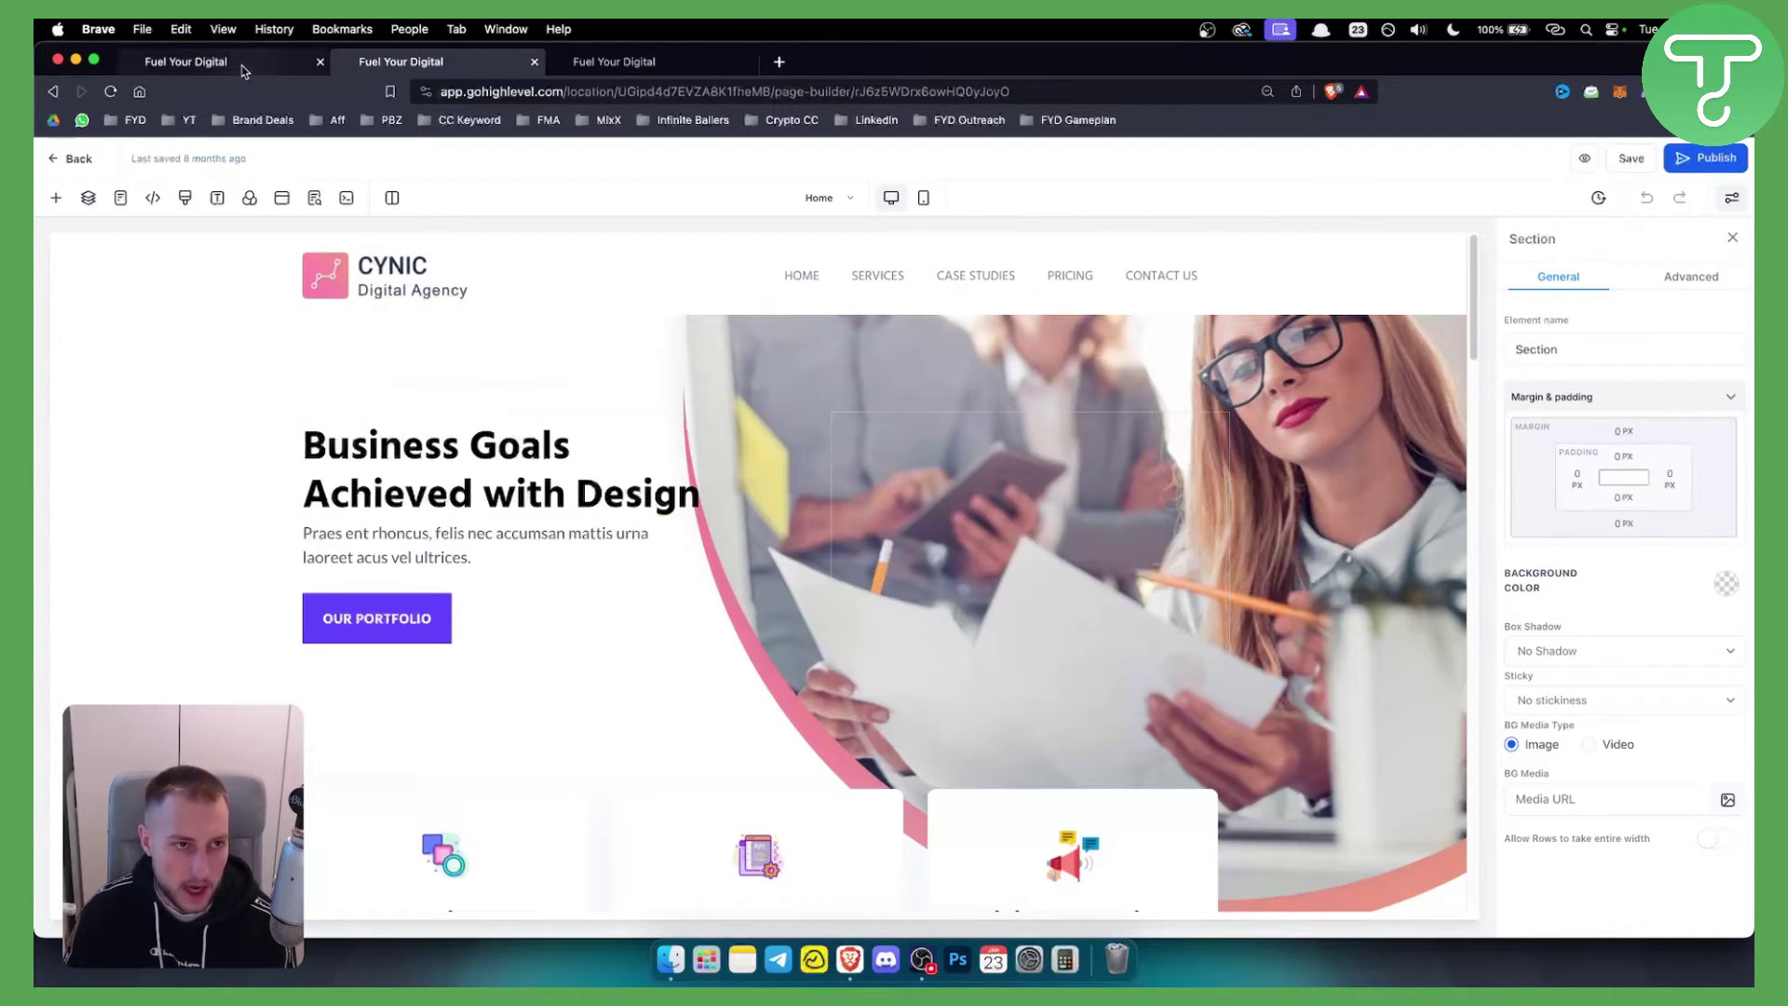
pyautogui.click(172, 62)
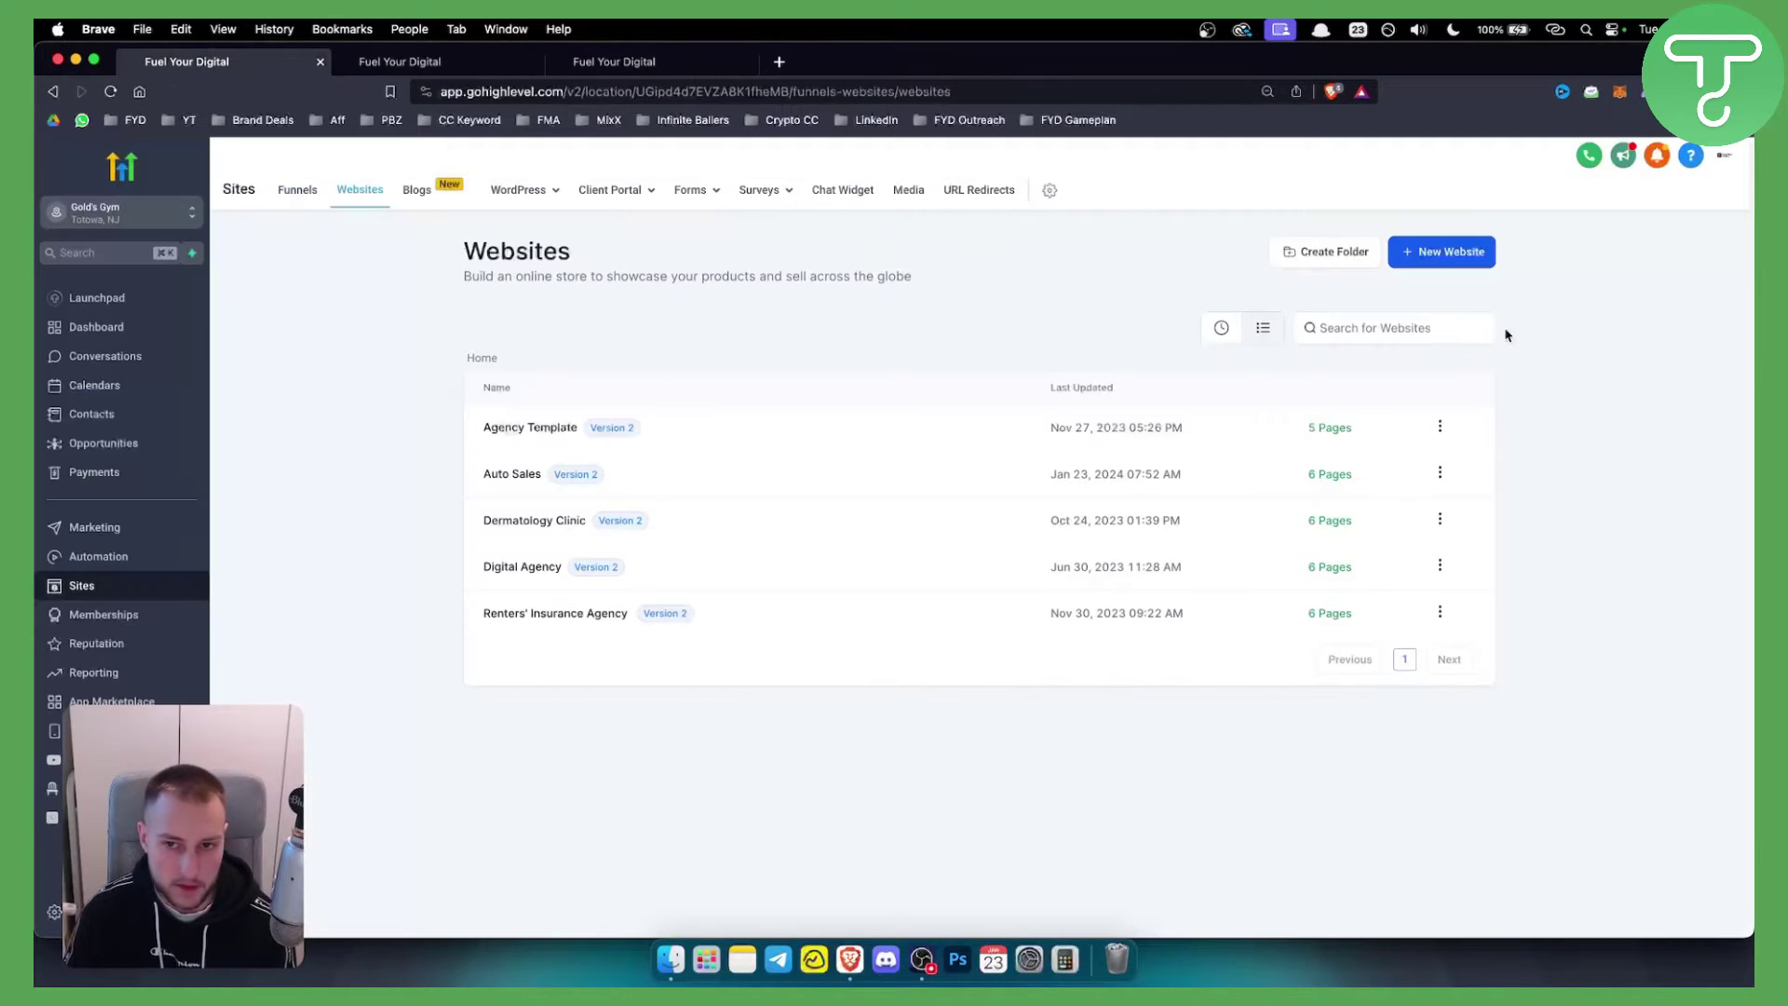
pyautogui.click(1440, 426)
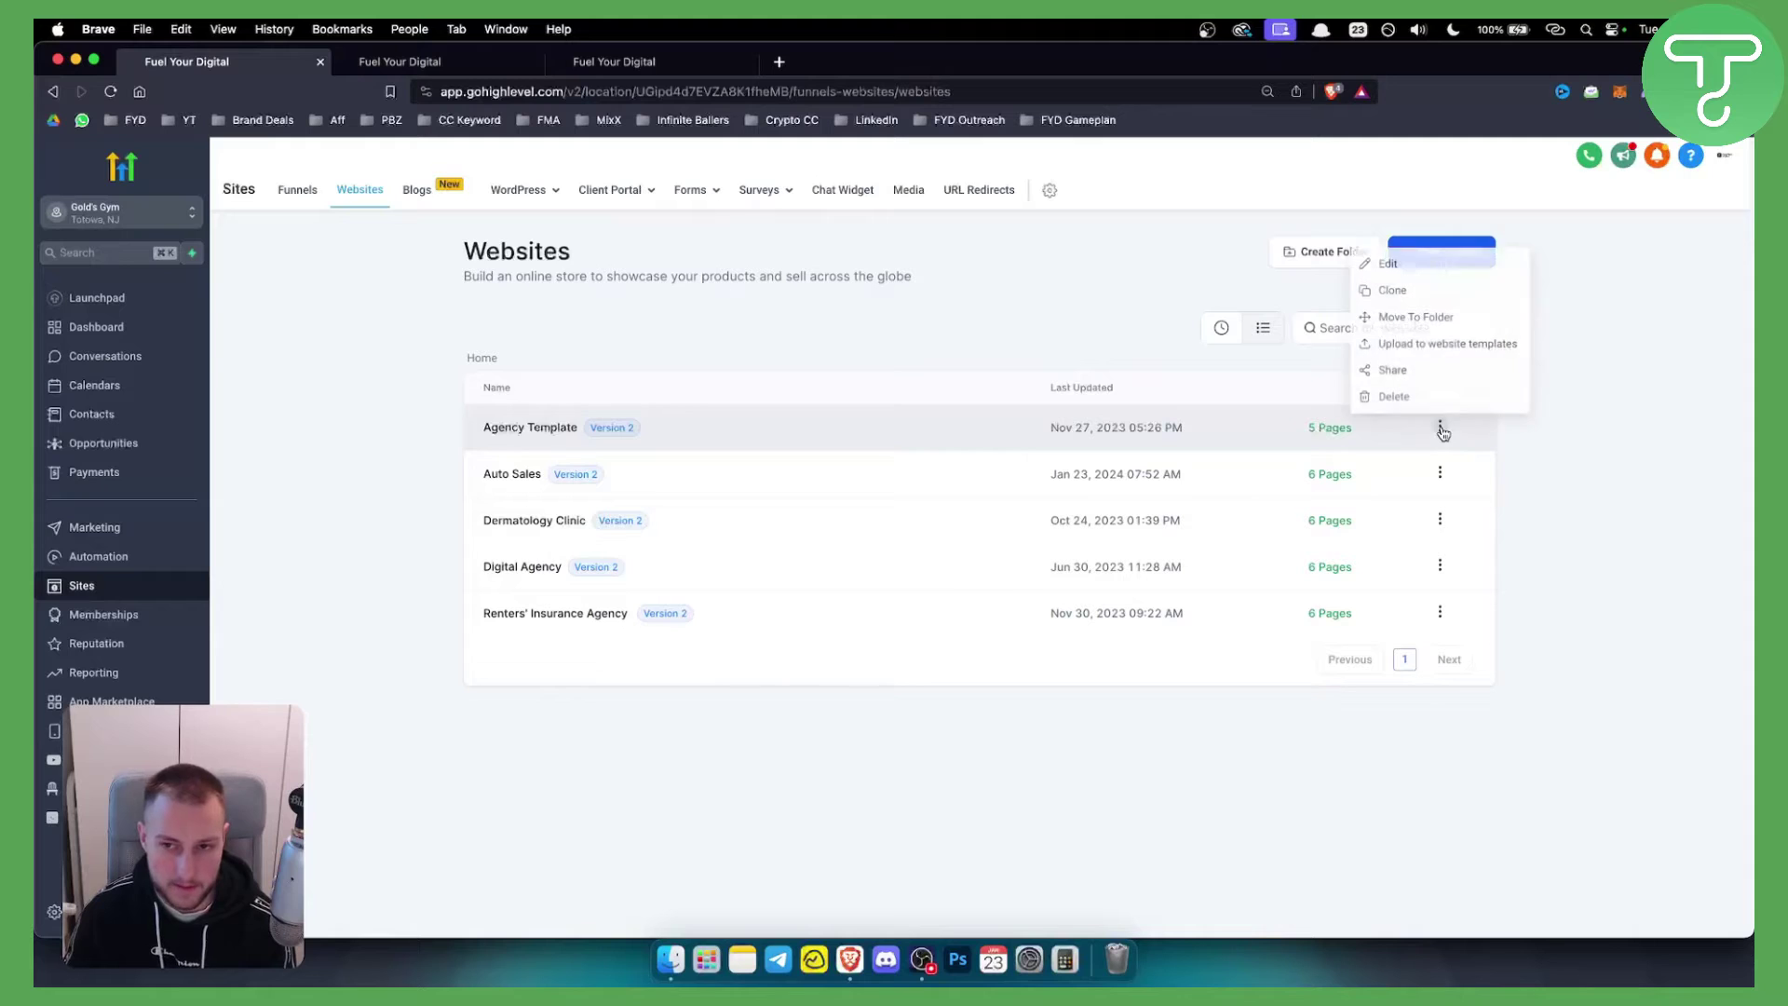
pyautogui.click(1382, 260)
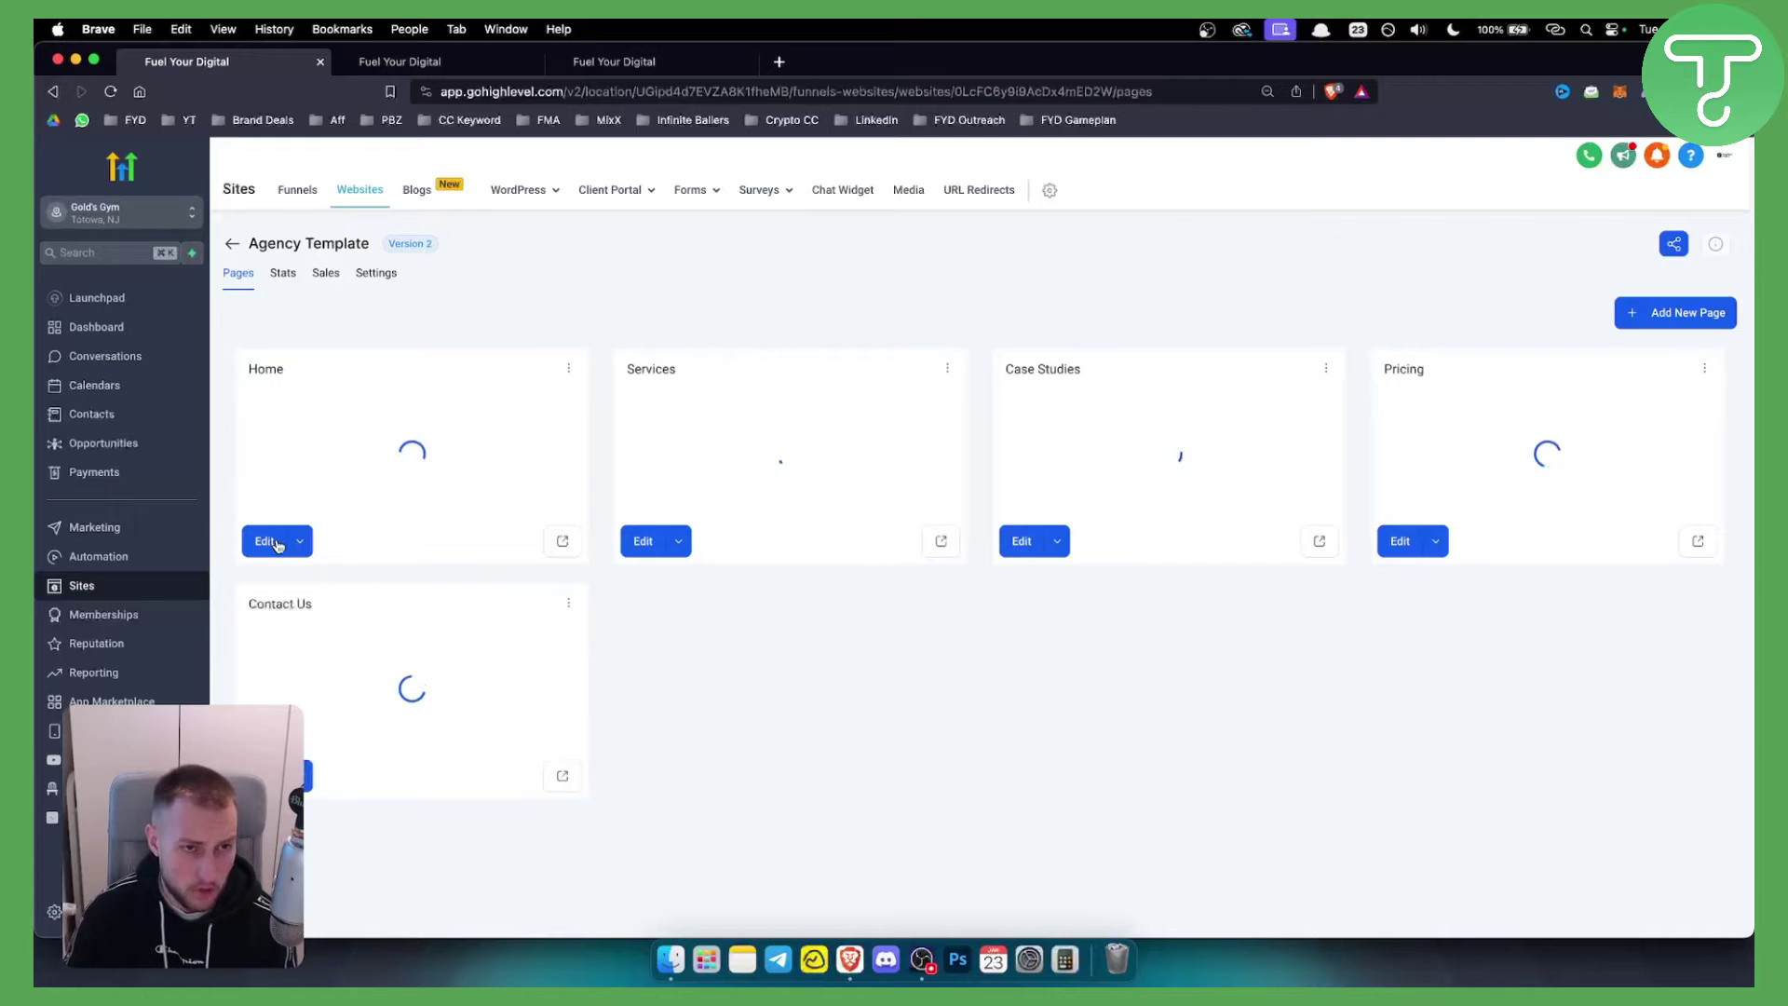
pyautogui.click(265, 541)
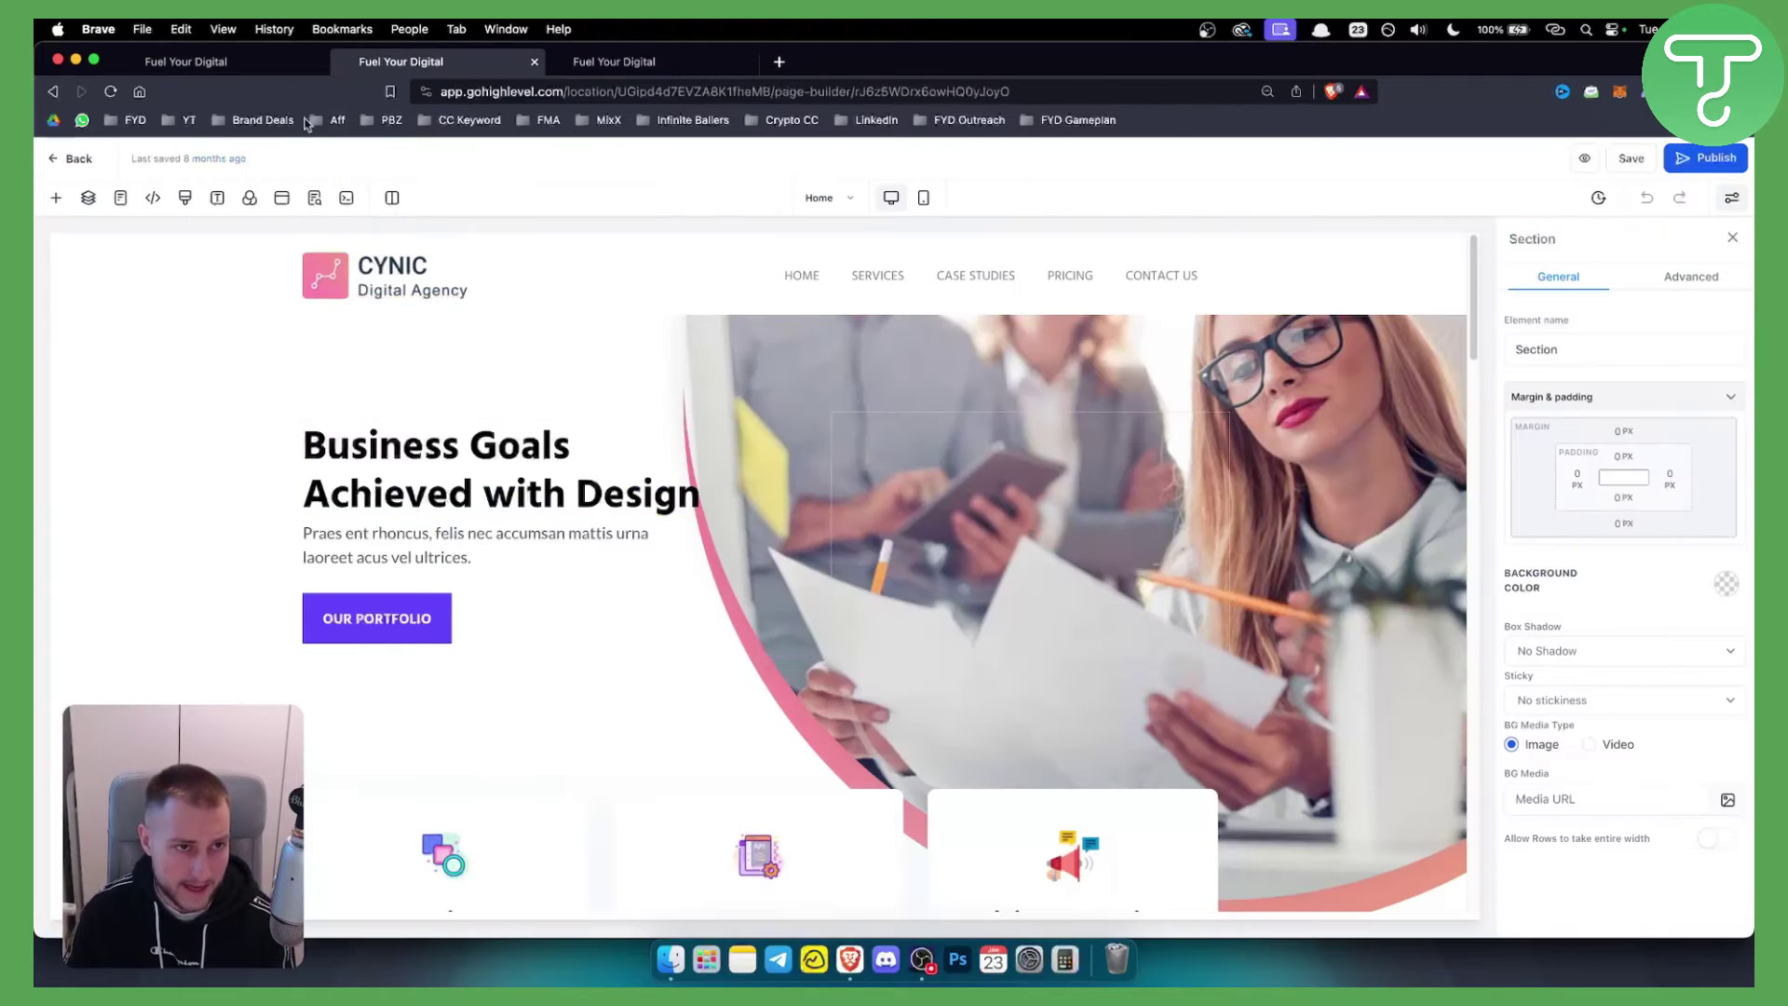
pyautogui.click(321, 62)
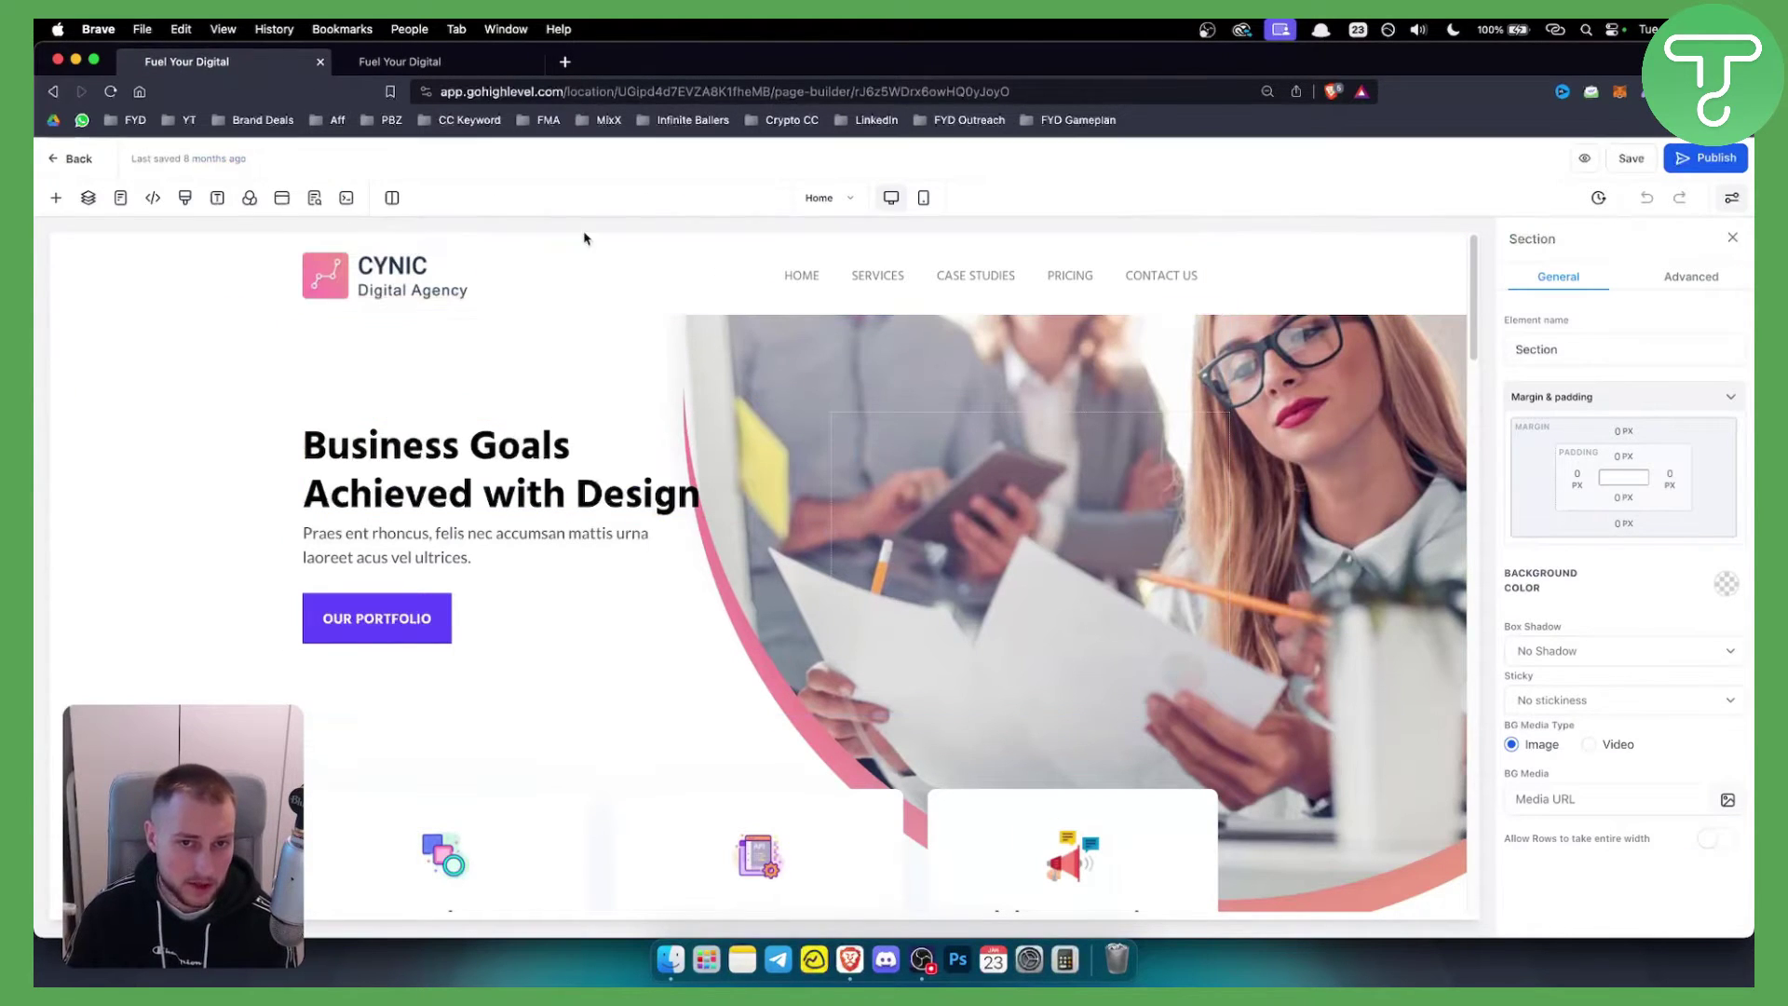
# Activate the online store from the Add Elements Store panel with Add to site
pyautogui.click(56, 198)
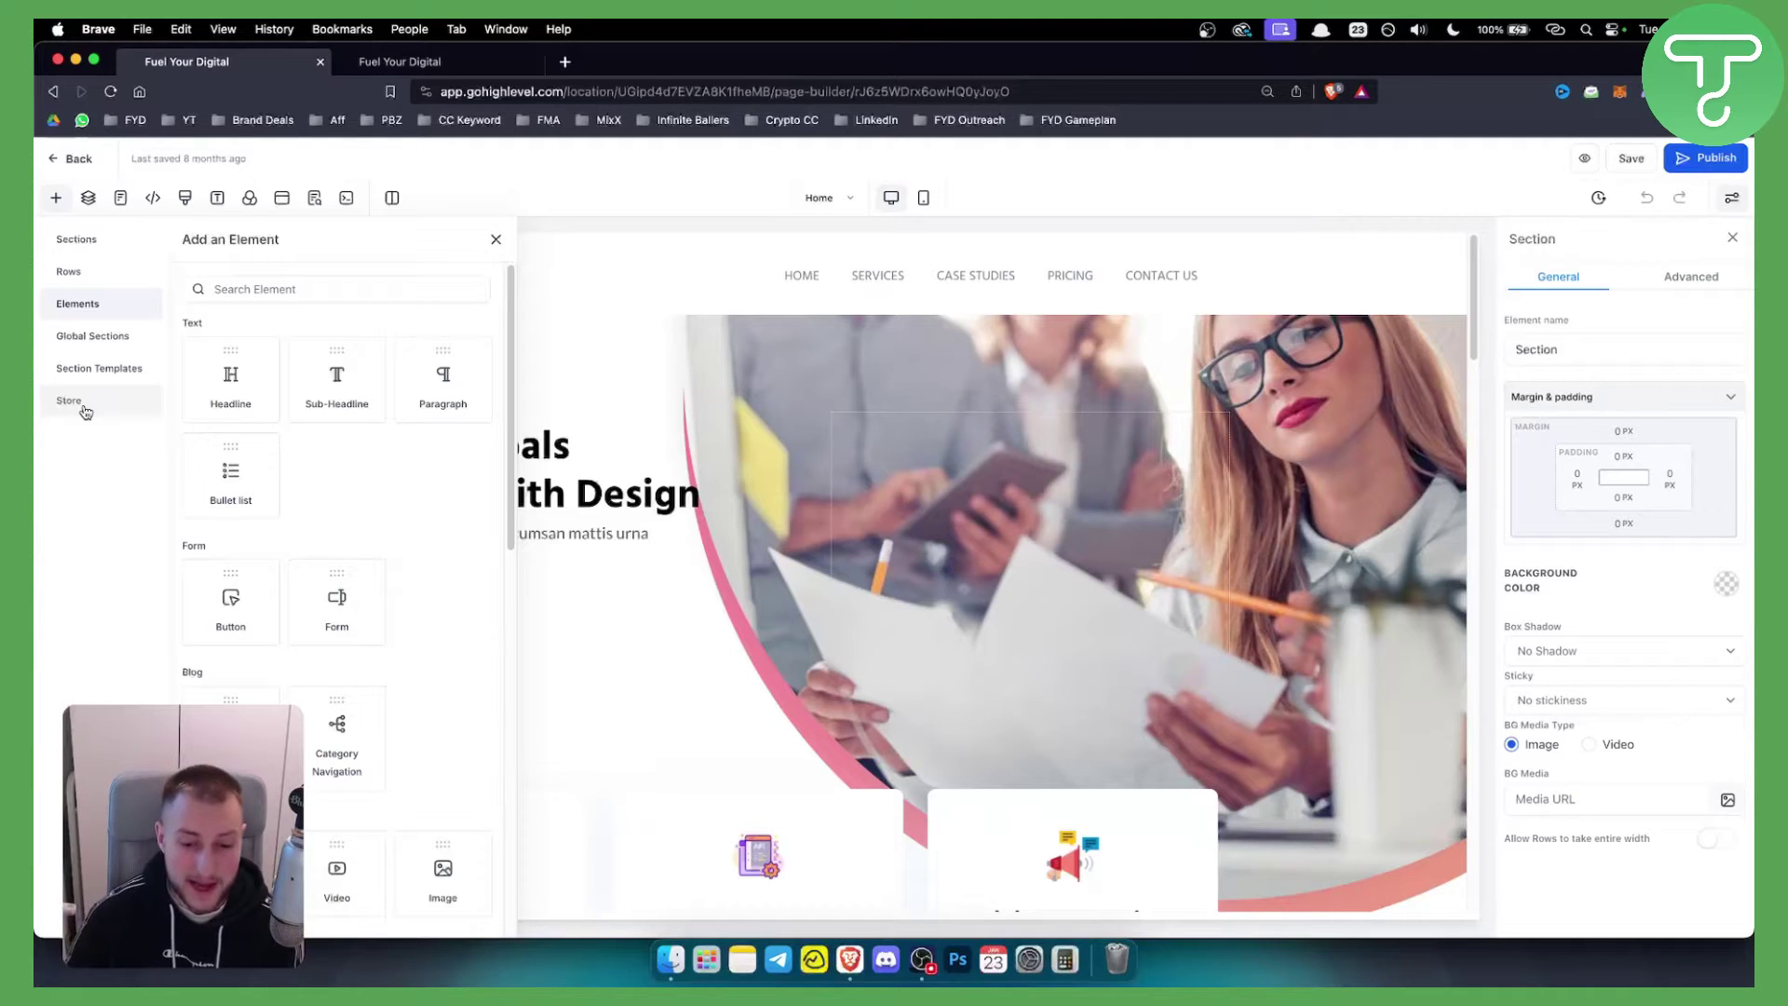
pyautogui.click(83, 402)
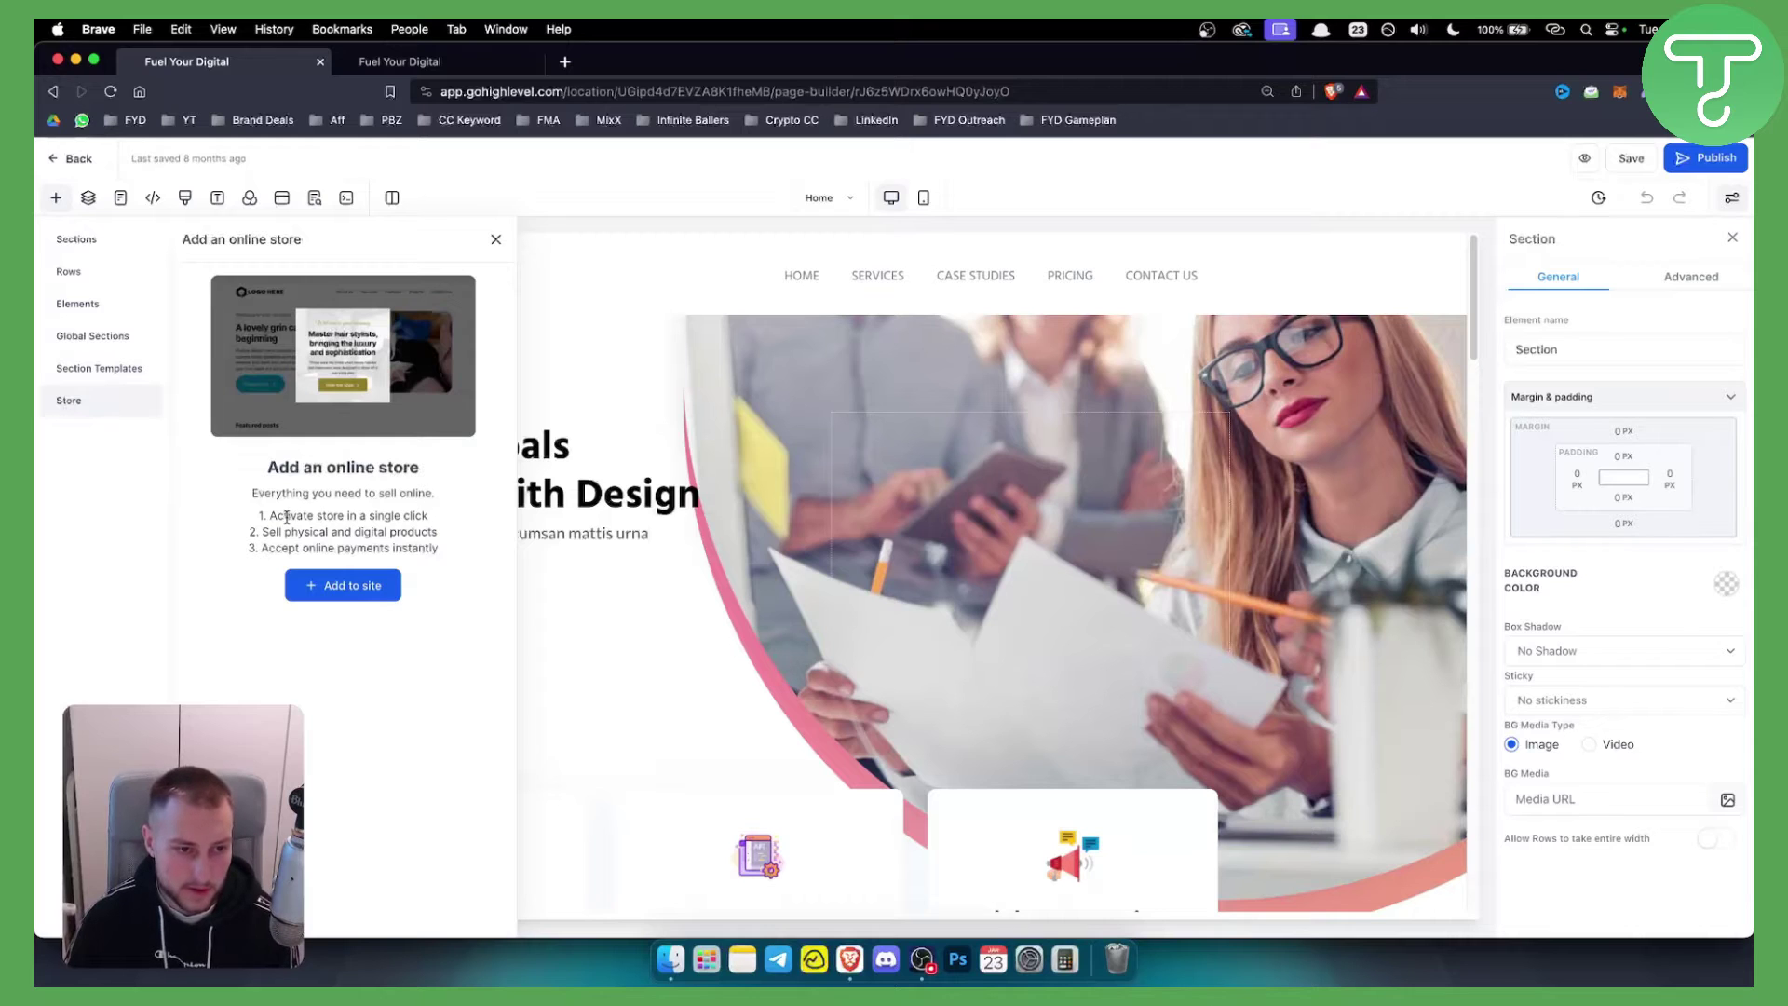
pyautogui.moveTo(271, 516); pyautogui.dragTo(424, 521)
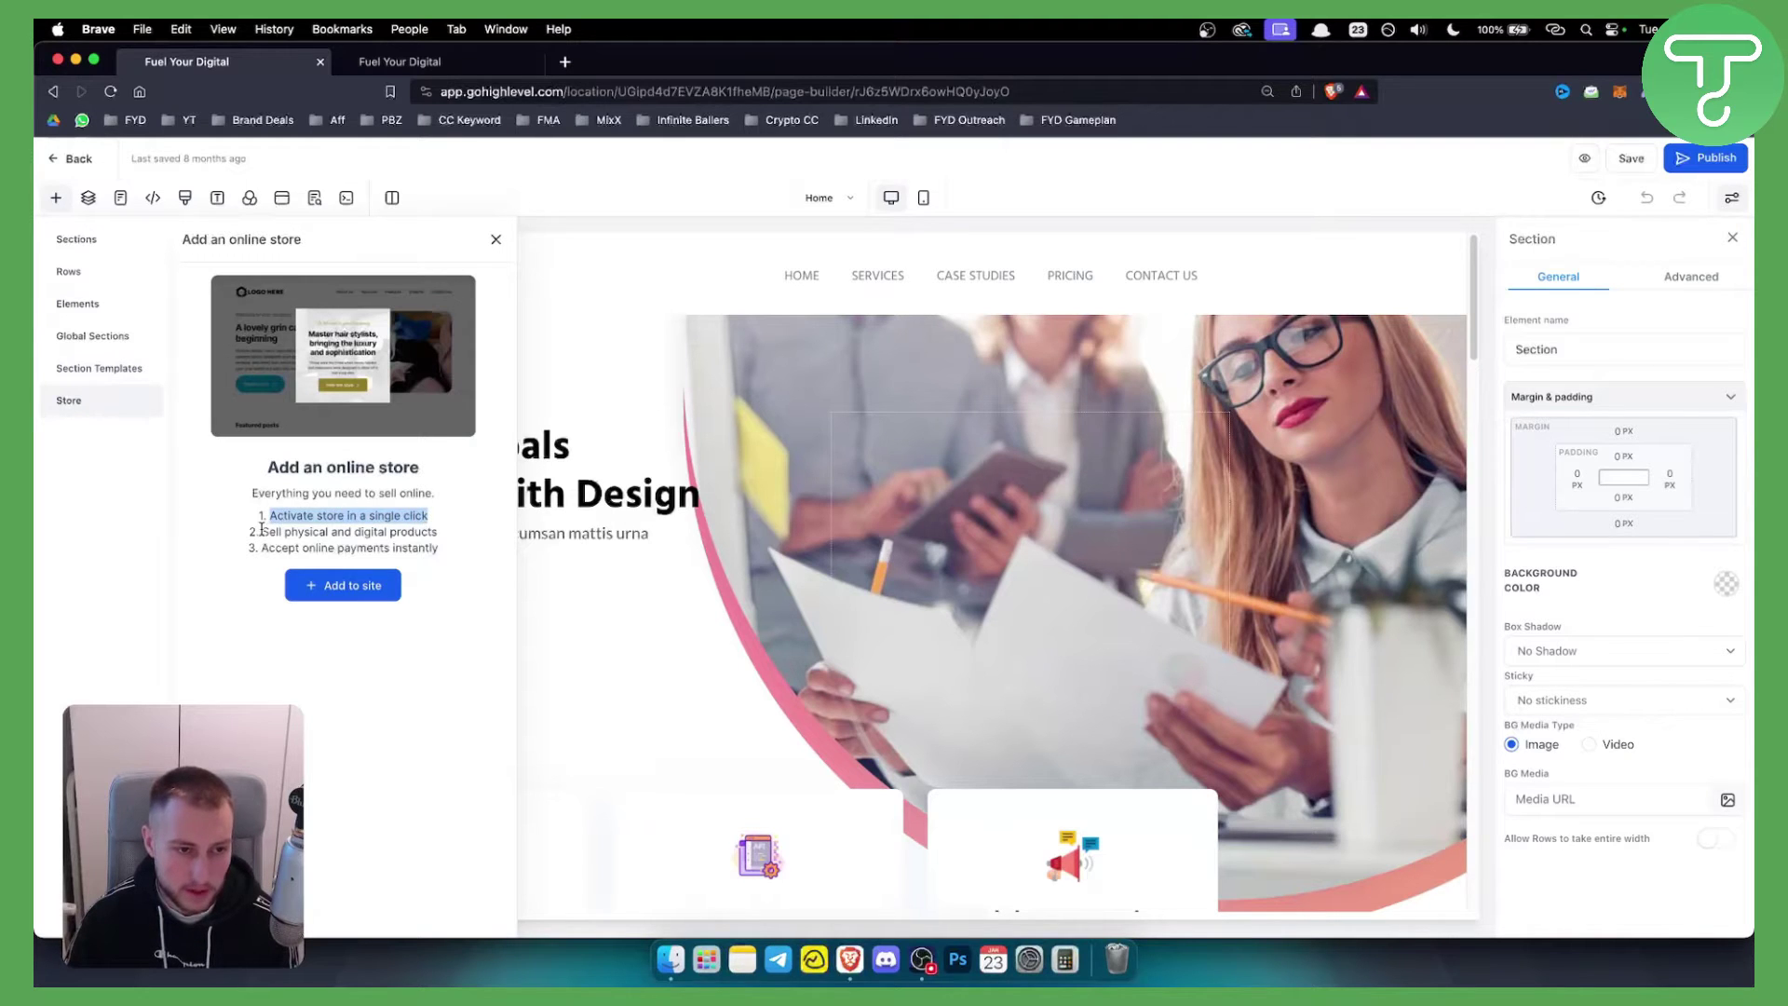
pyautogui.moveTo(262, 529); pyautogui.dragTo(472, 539)
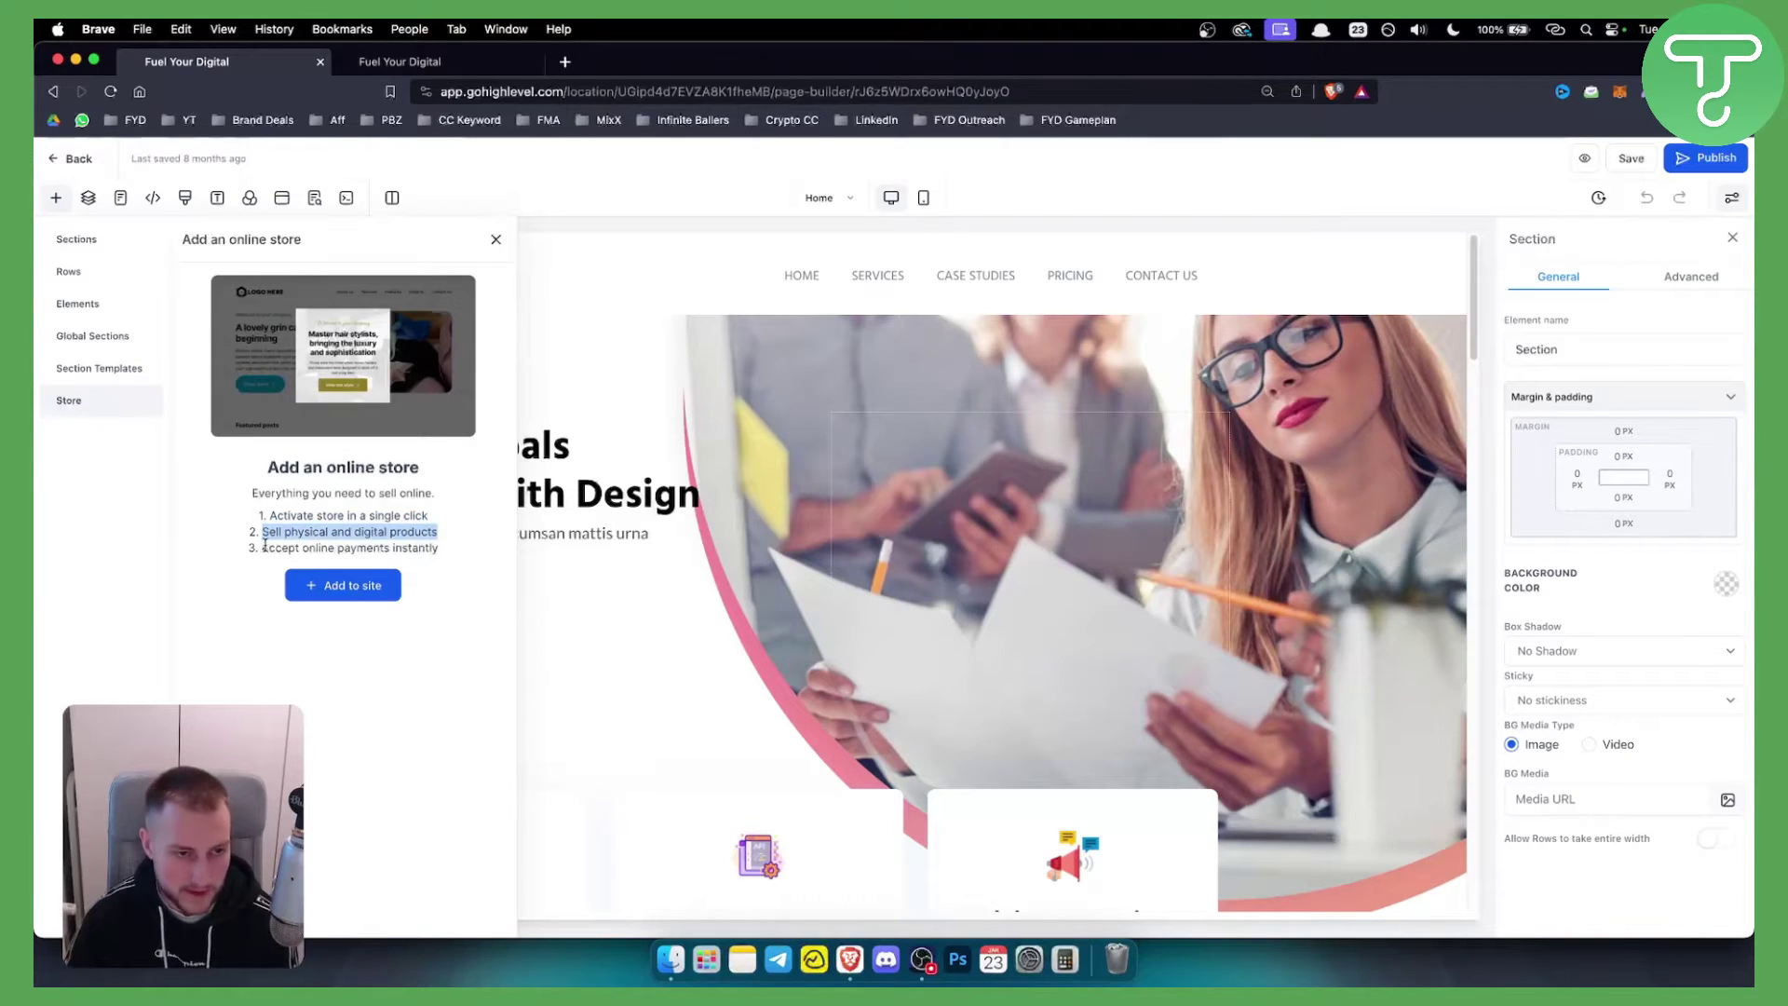
pyautogui.moveTo(265, 545); pyautogui.dragTo(494, 556)
pyautogui.click(403, 549)
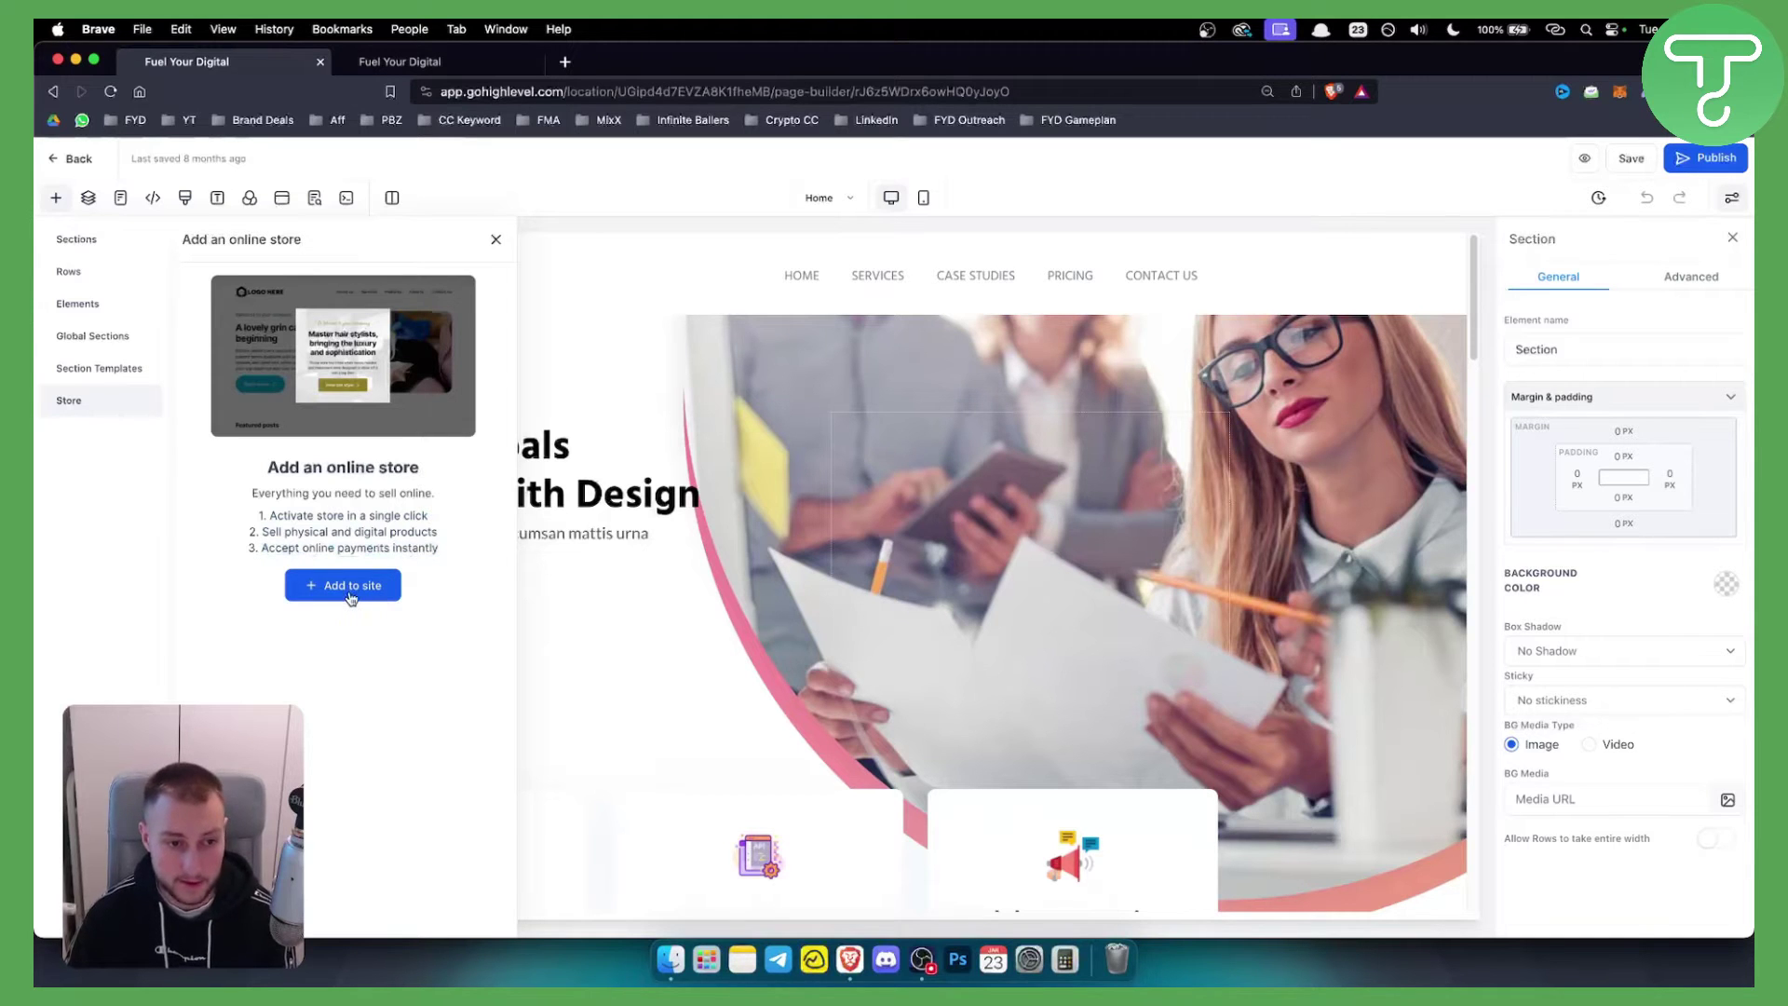
pyautogui.click(351, 593)
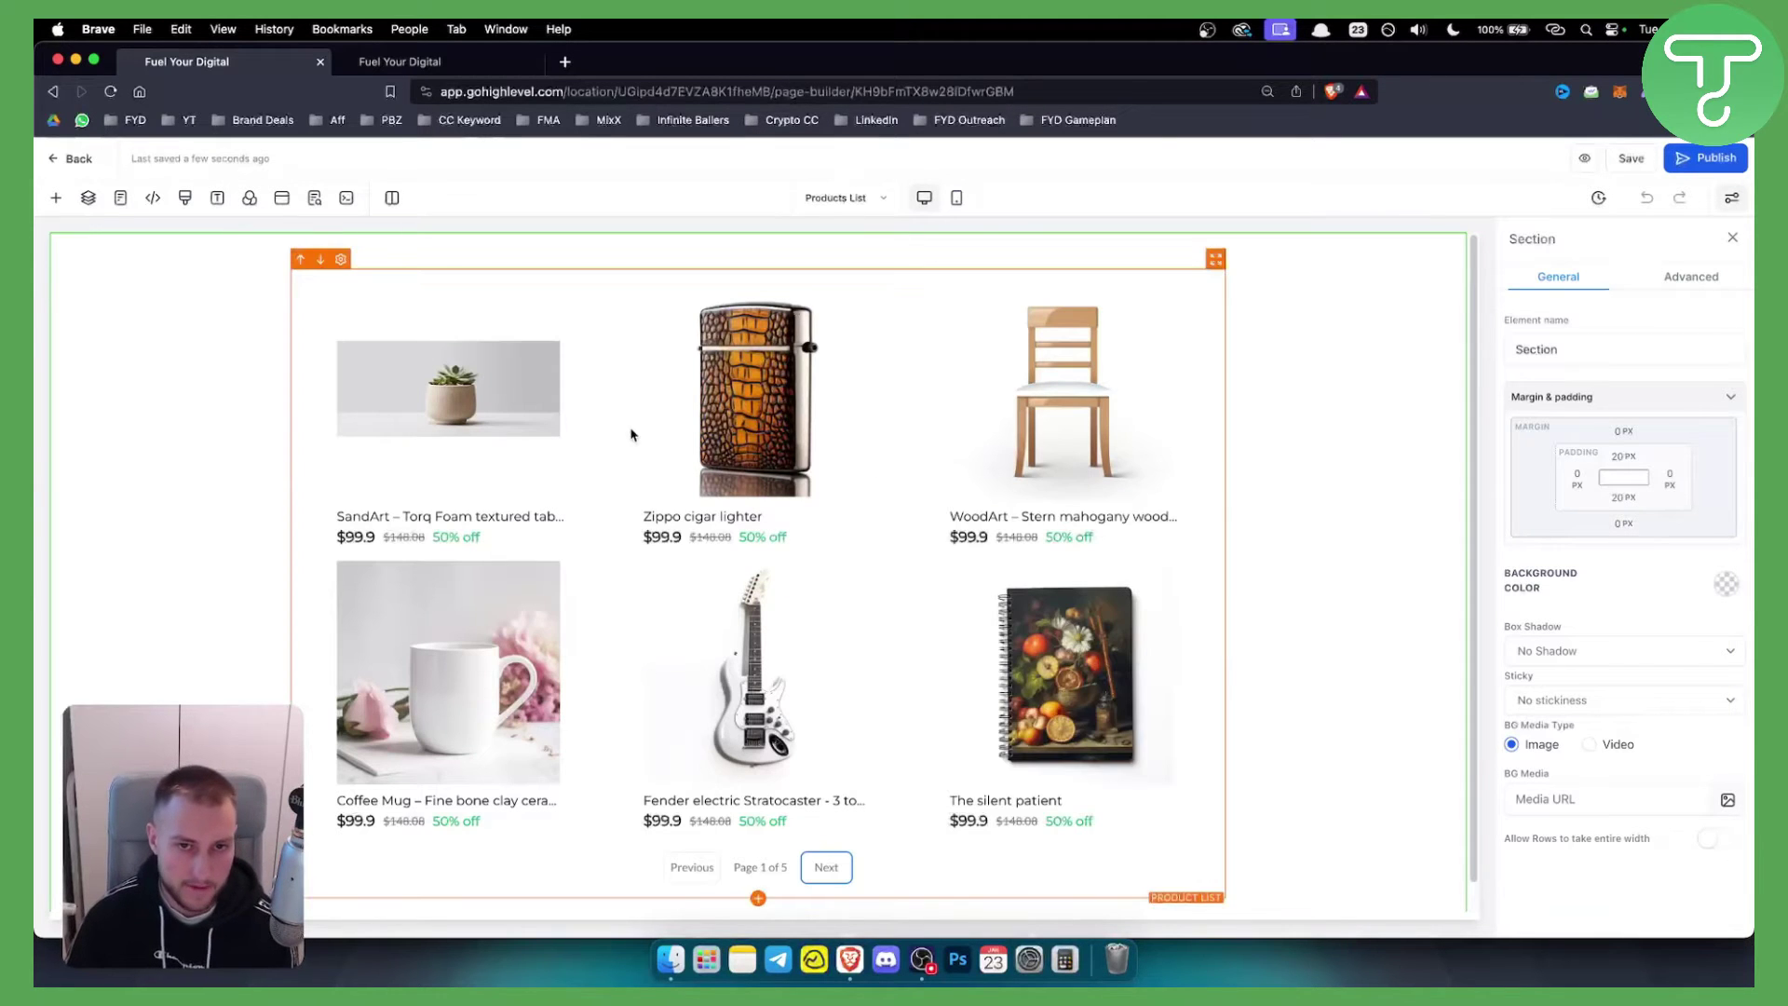
pyautogui.click(56, 198)
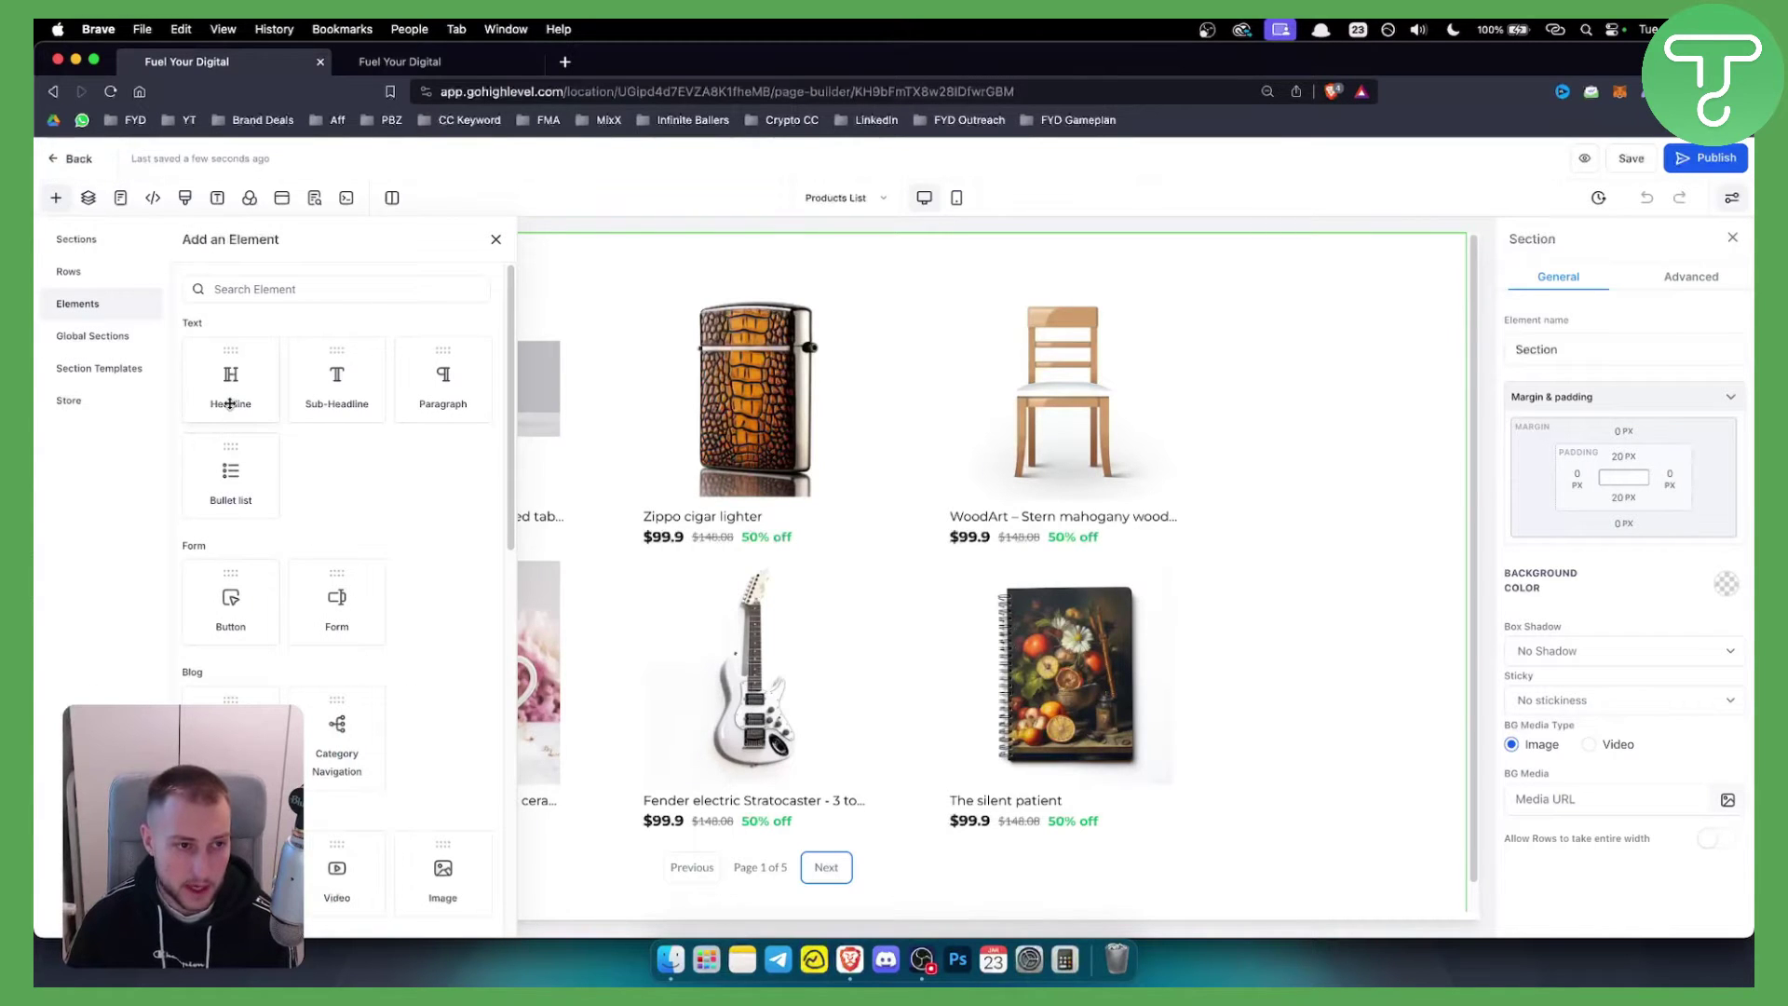
pyautogui.click(114, 342)
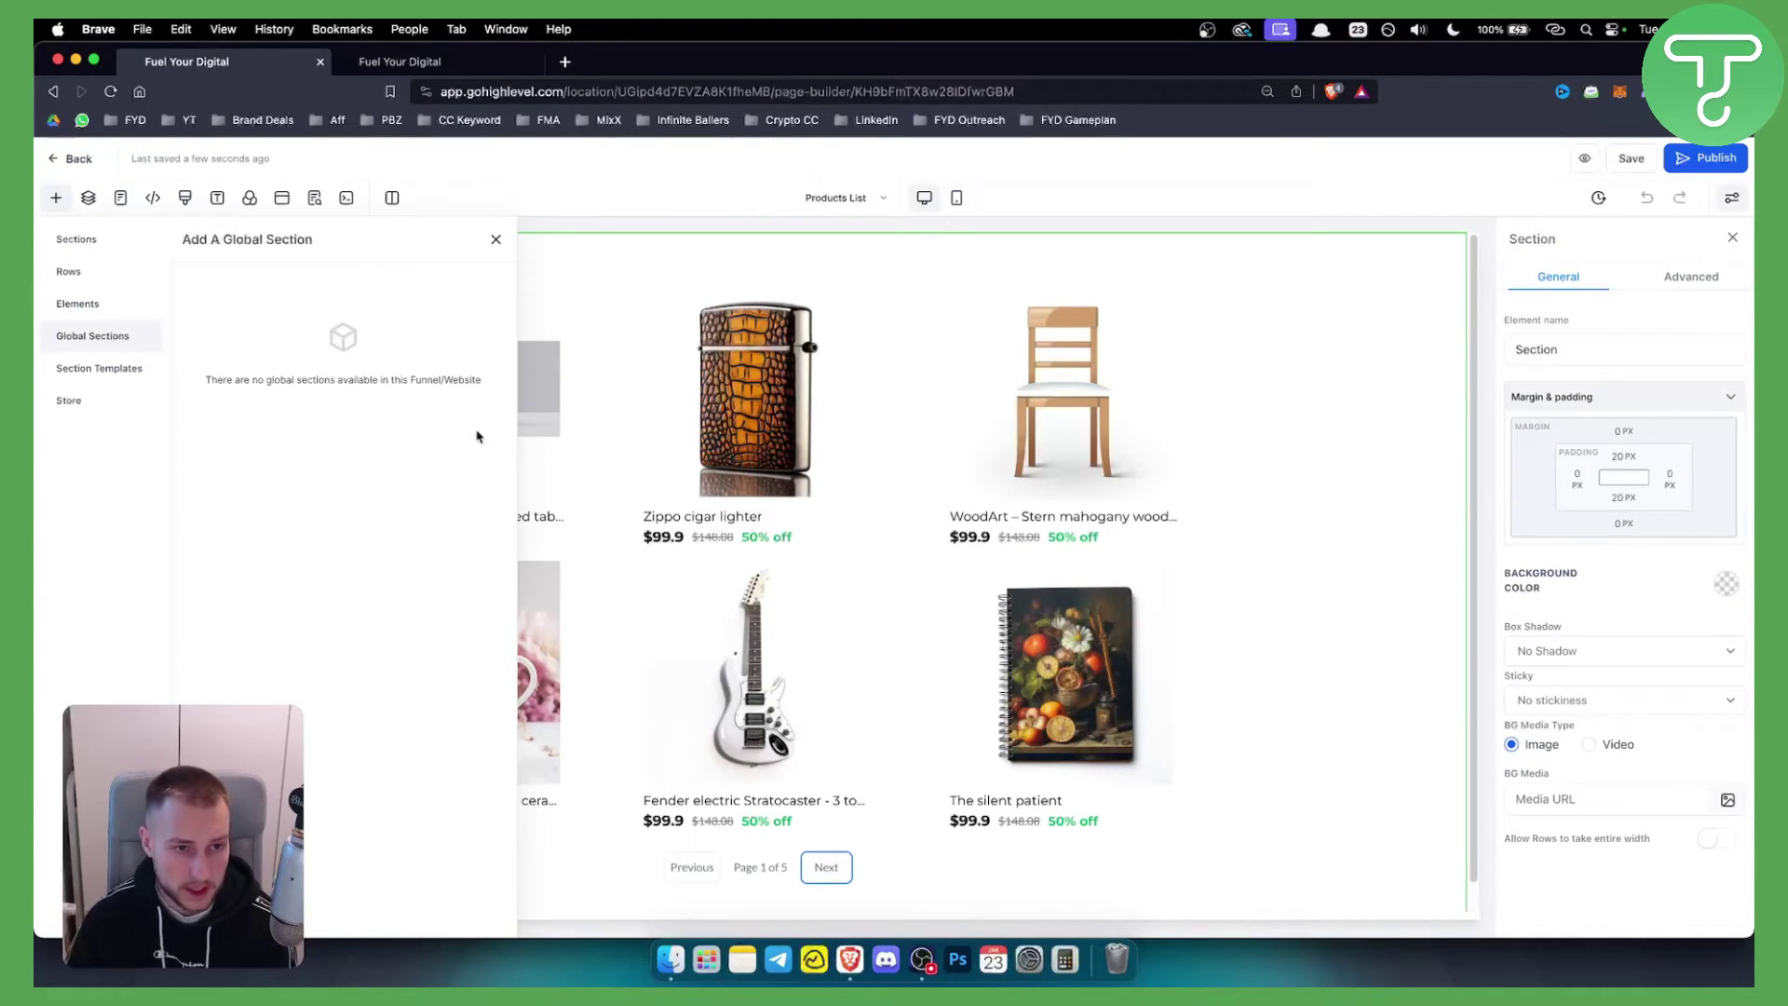
pyautogui.click(93, 244)
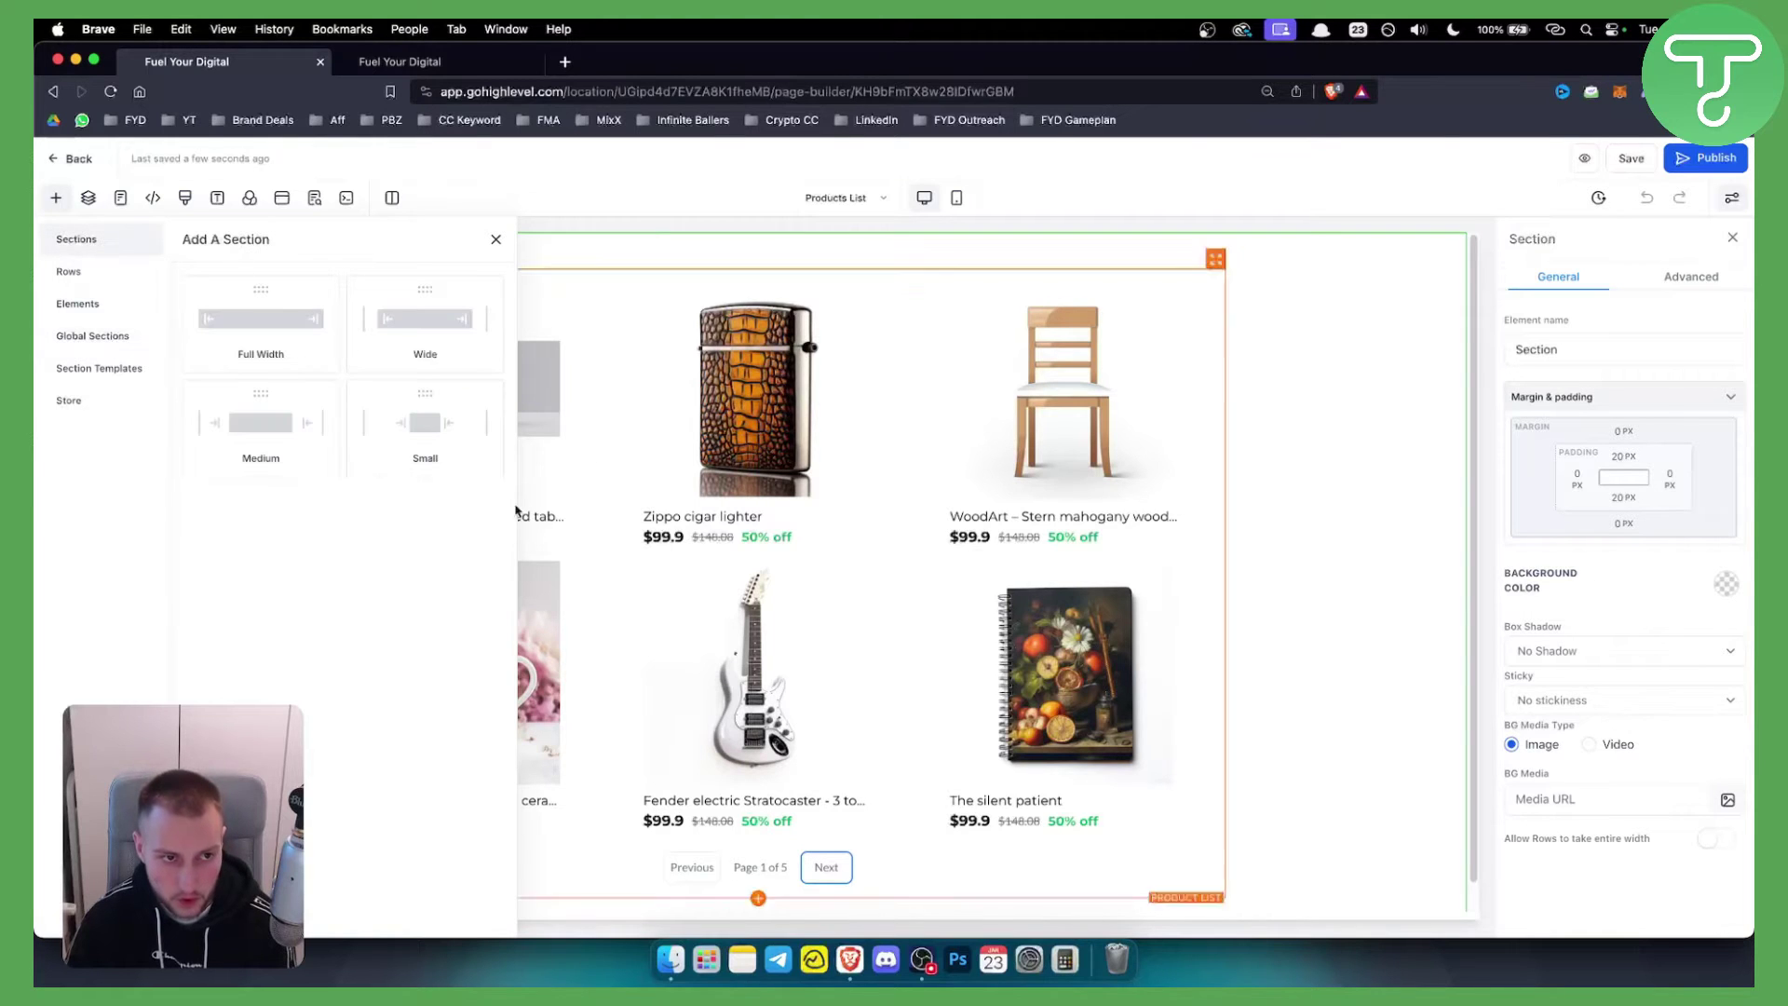
pyautogui.click(113, 279)
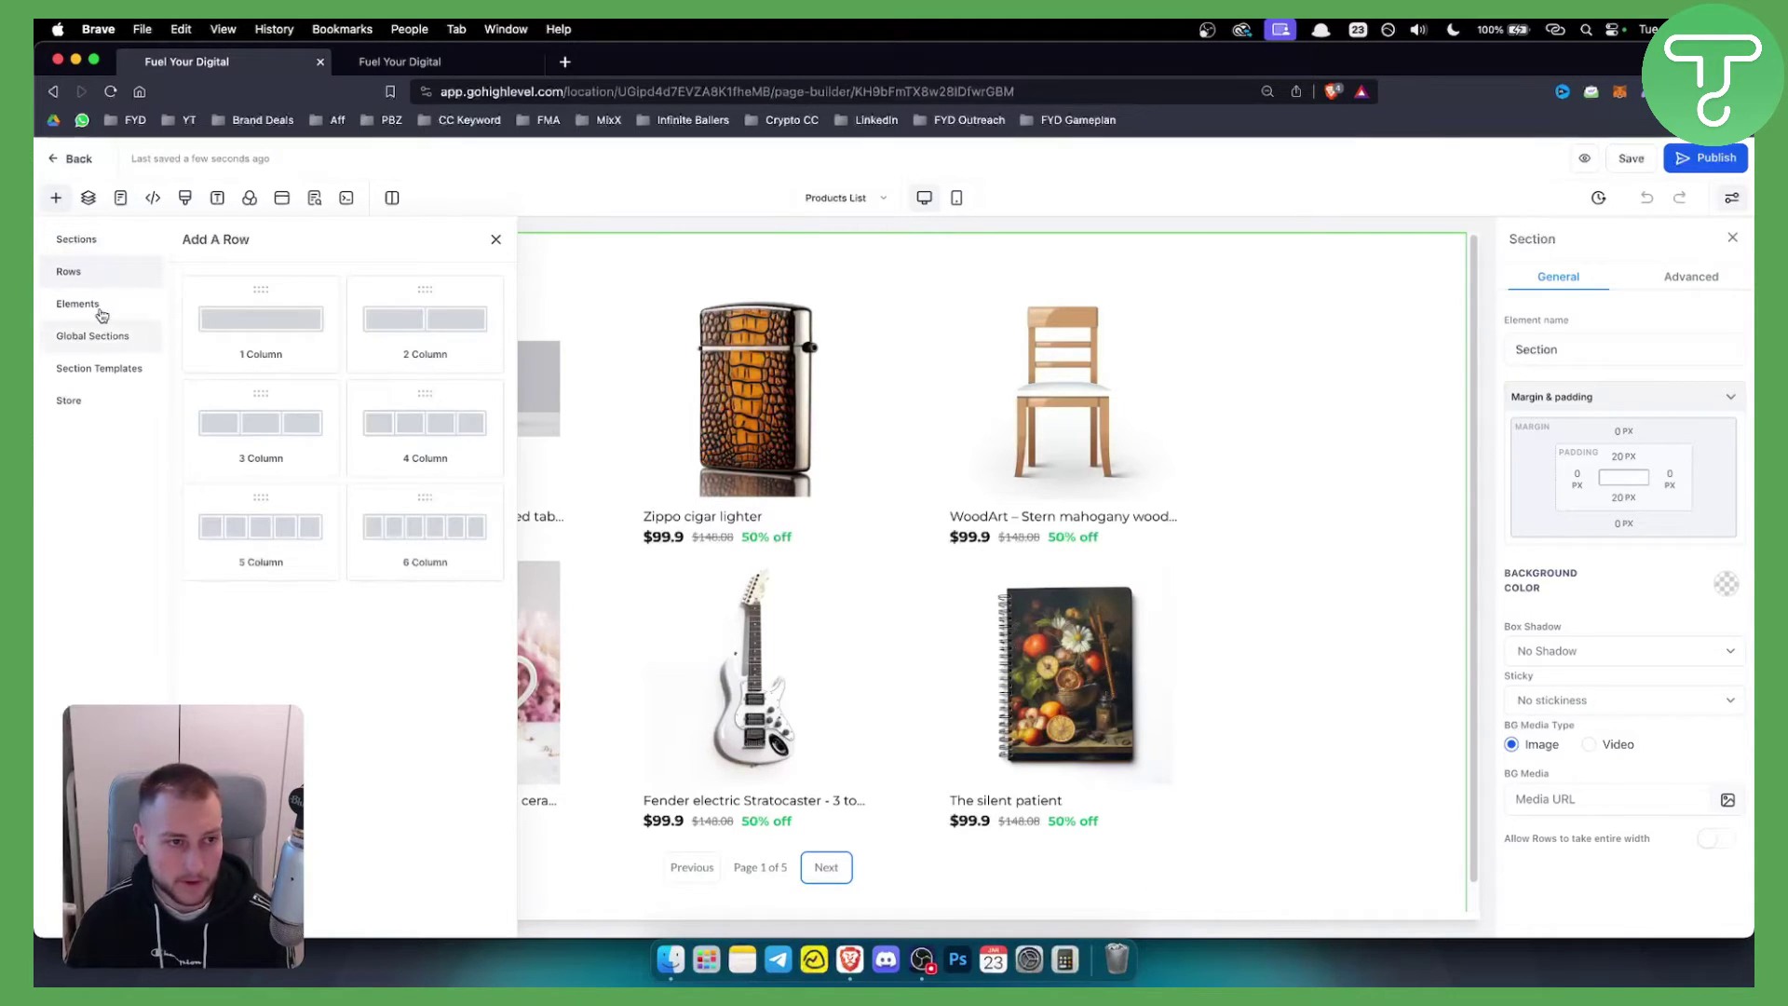
pyautogui.click(93, 305)
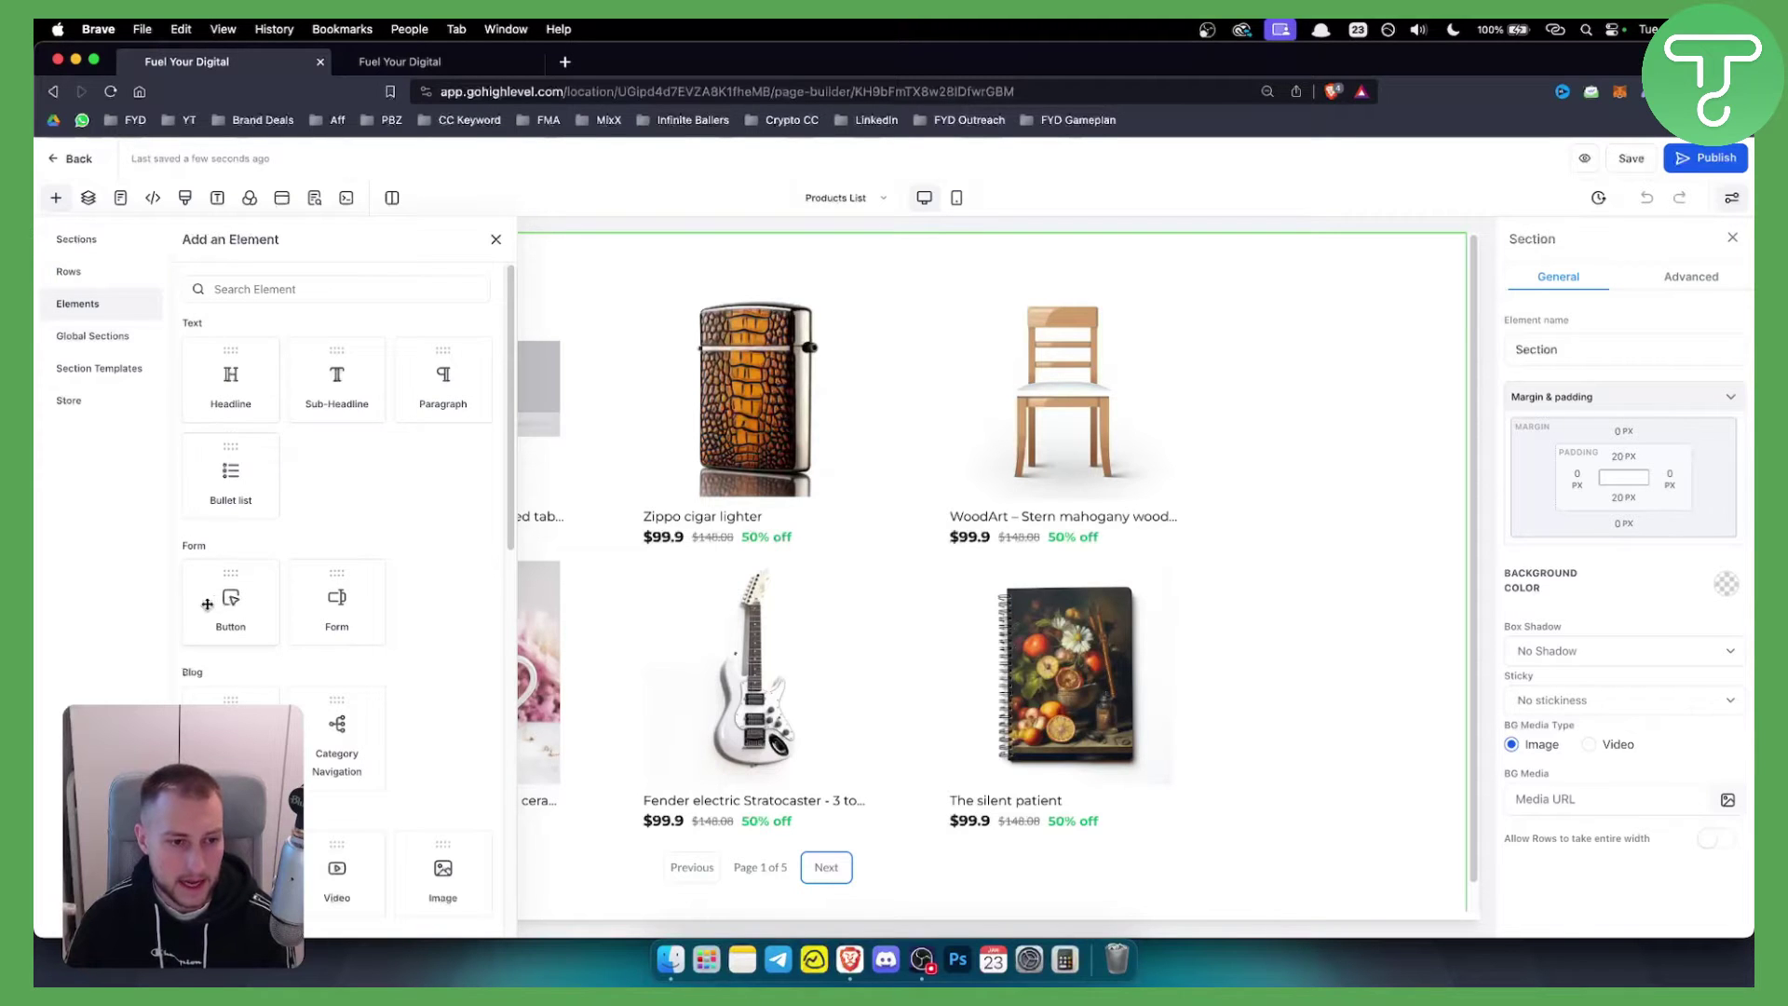
pyautogui.moveTo(207, 604); pyautogui.dragTo(931, 321)
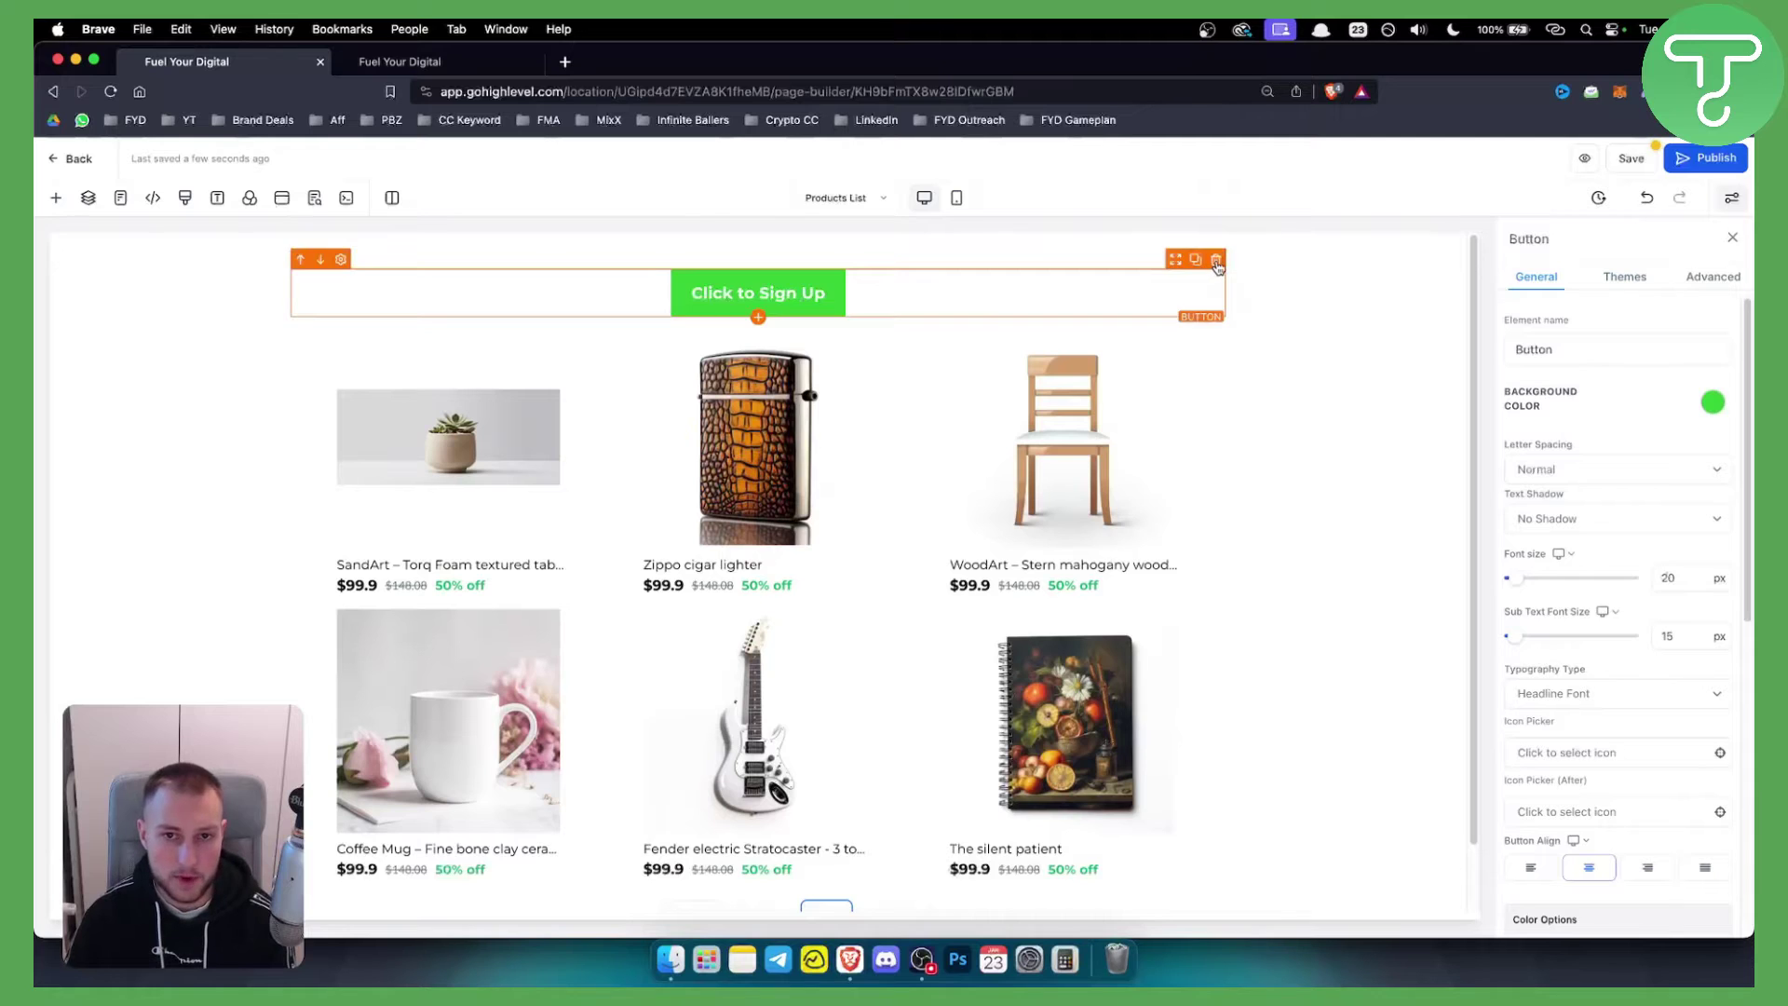
pyautogui.click(1215, 260)
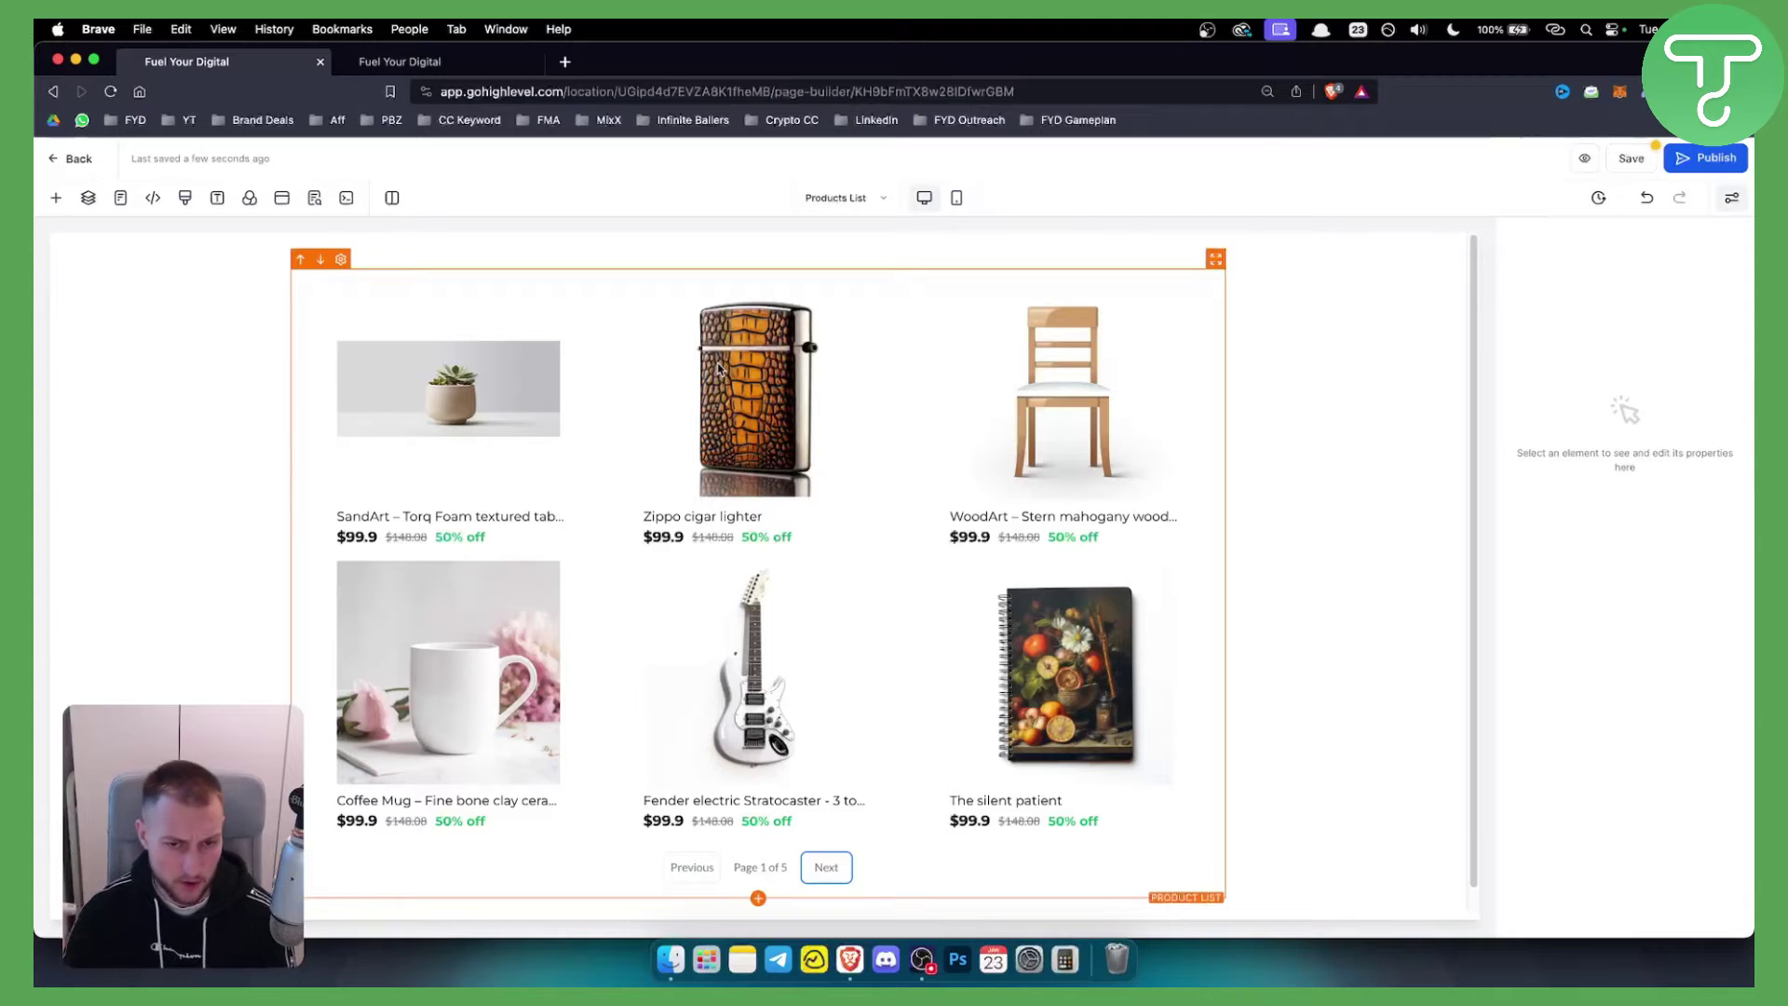
# In the second tab, go to Payments > Products and start a new product with Create Product
pyautogui.click(438, 61)
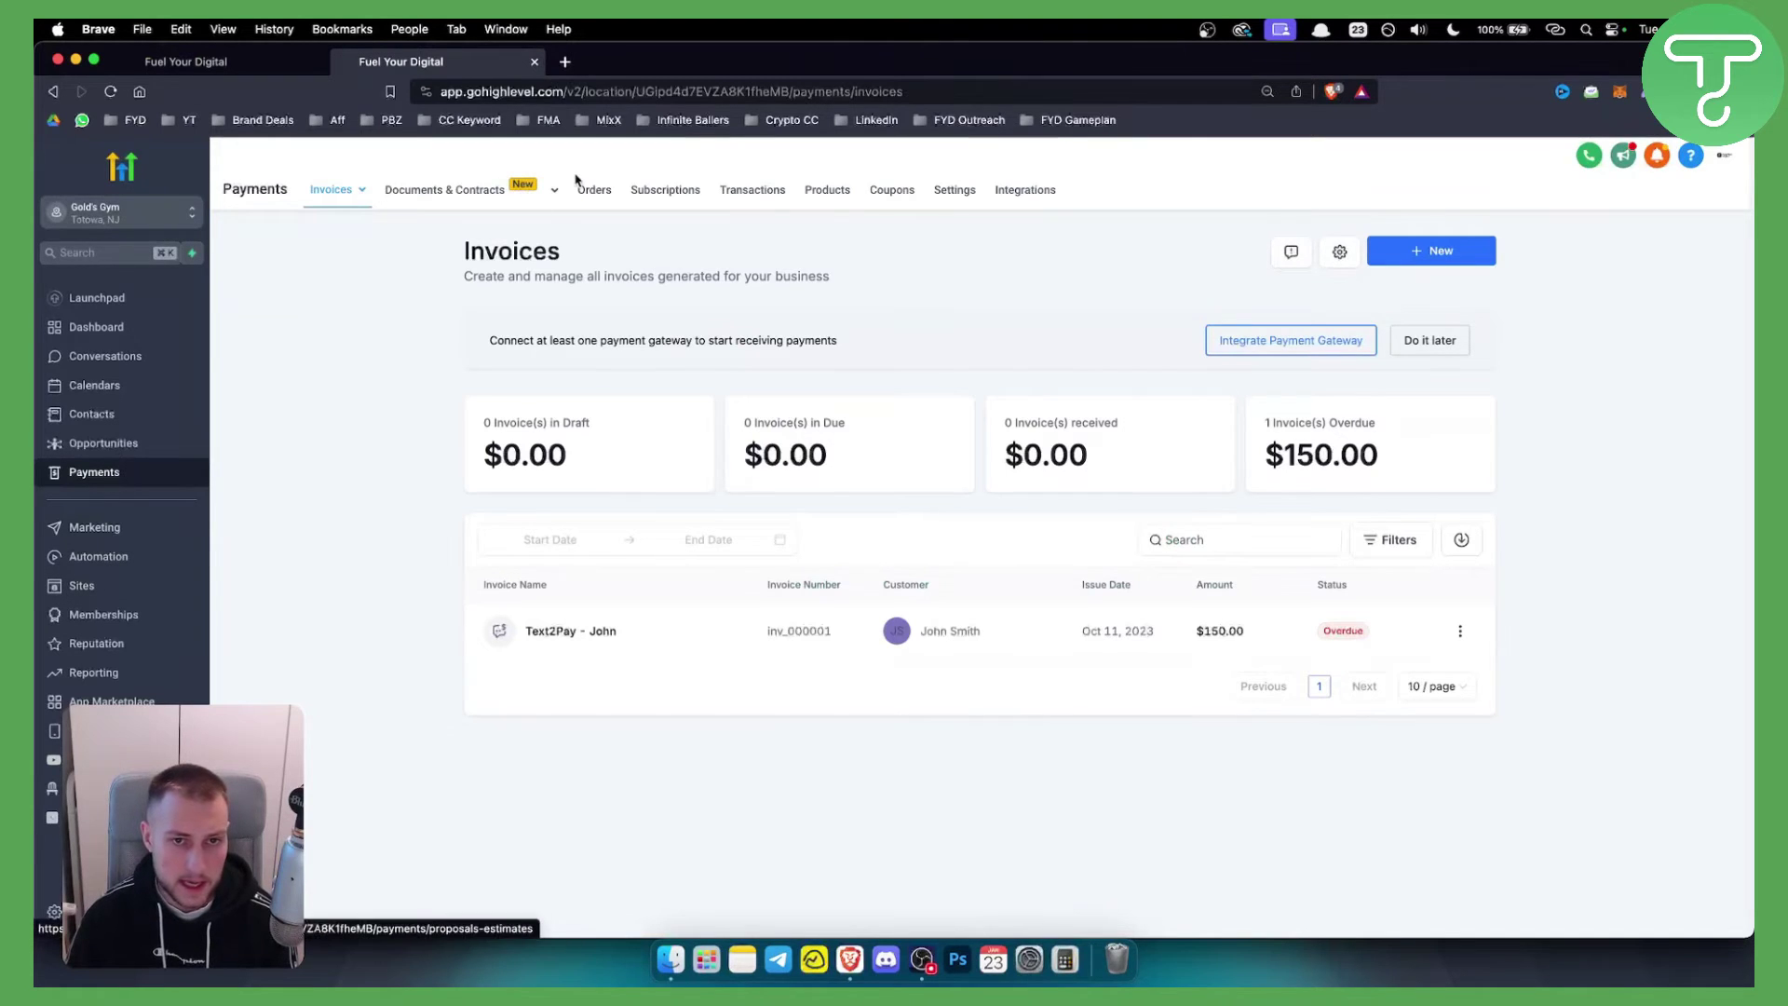
pyautogui.click(835, 191)
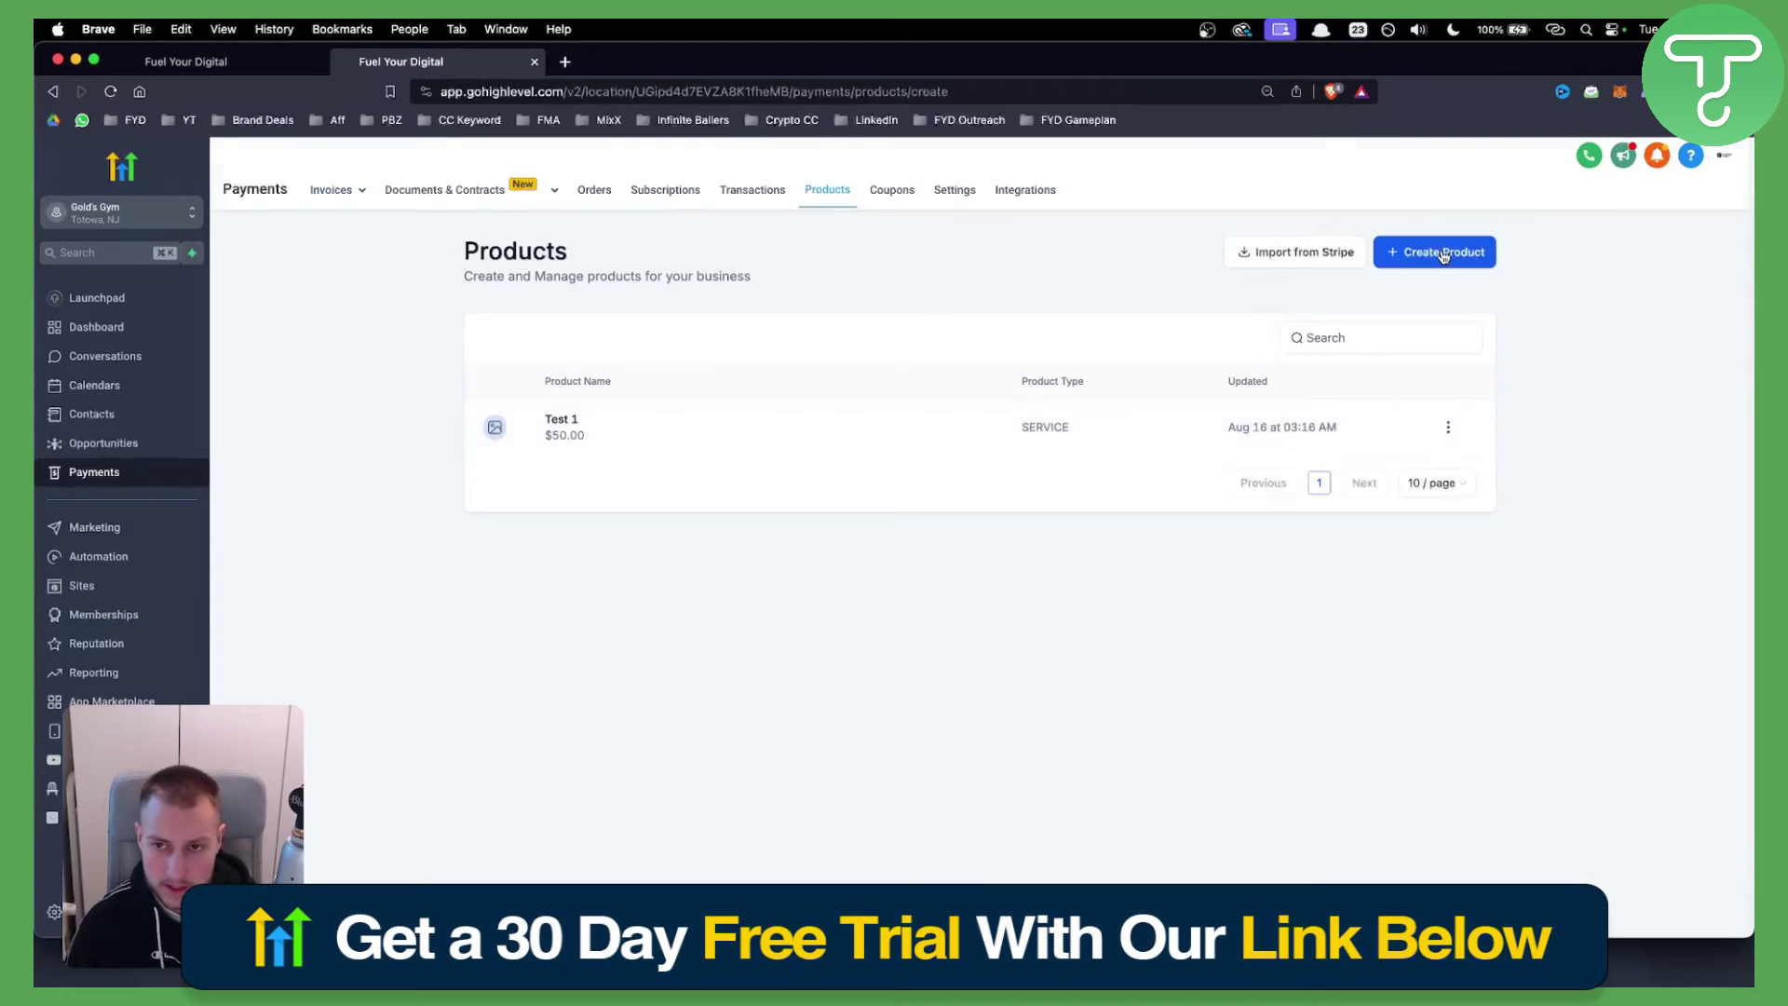
pyautogui.click(1441, 254)
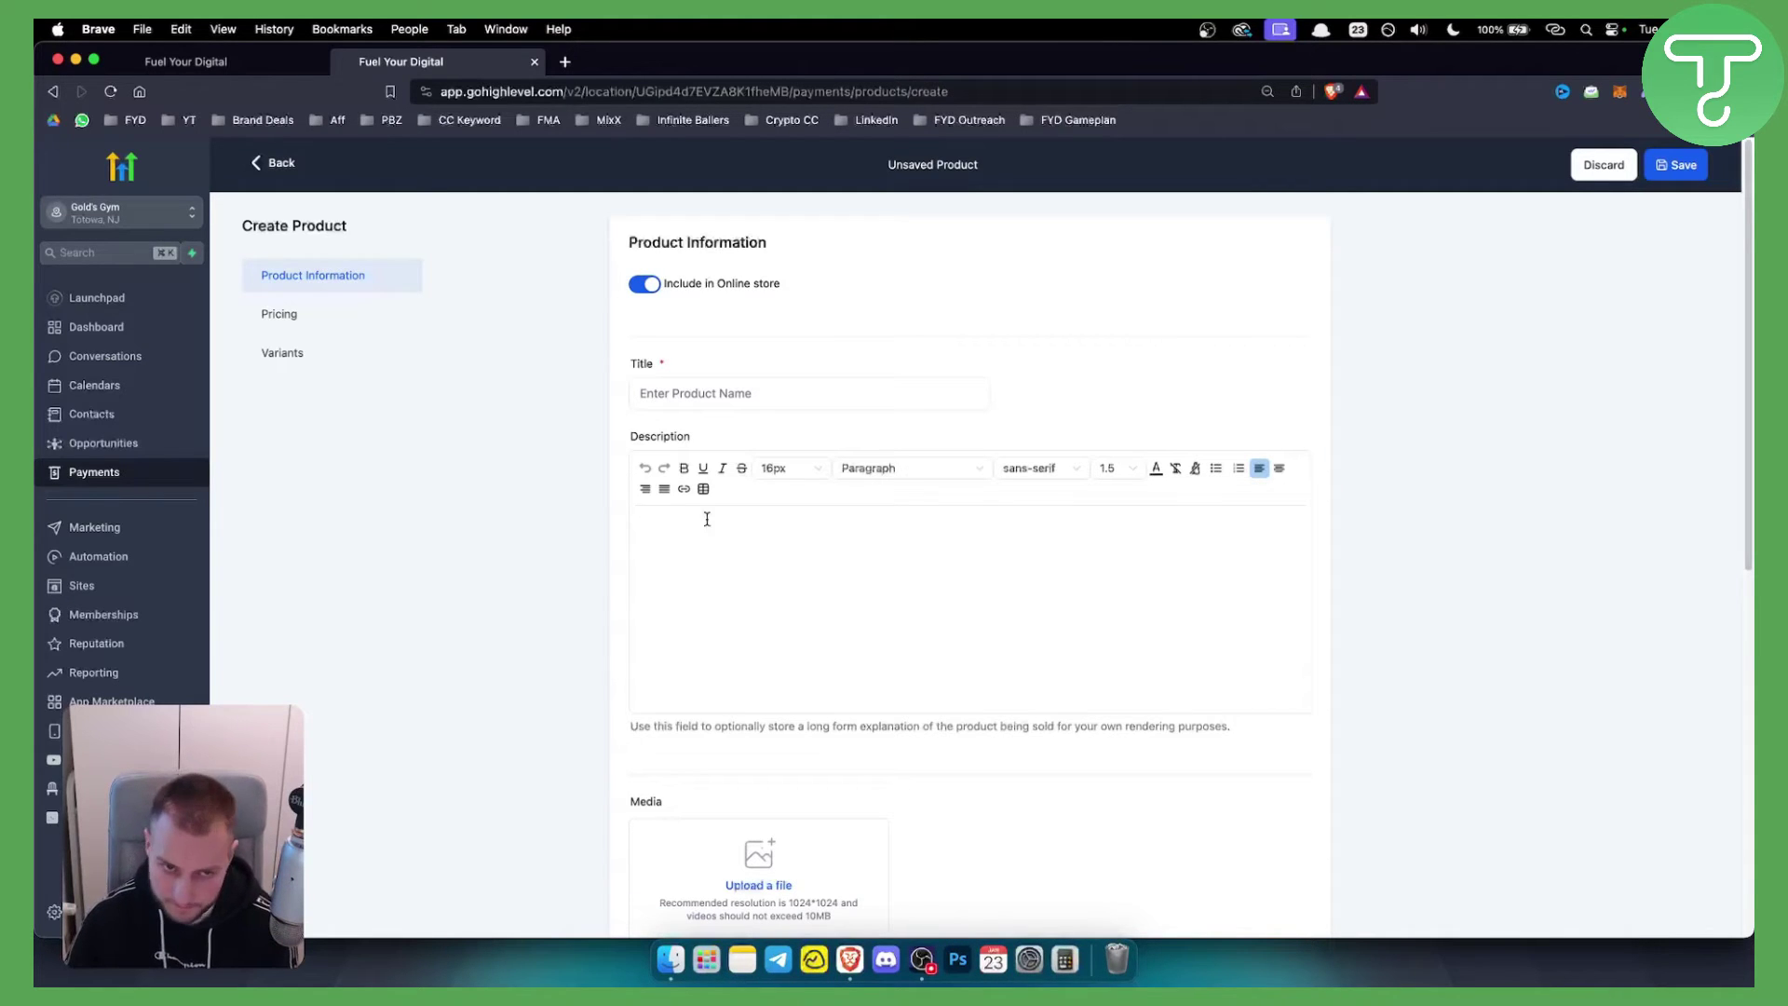
# Review the new product's Title, description and Prices sections
pyautogui.click(653, 381)
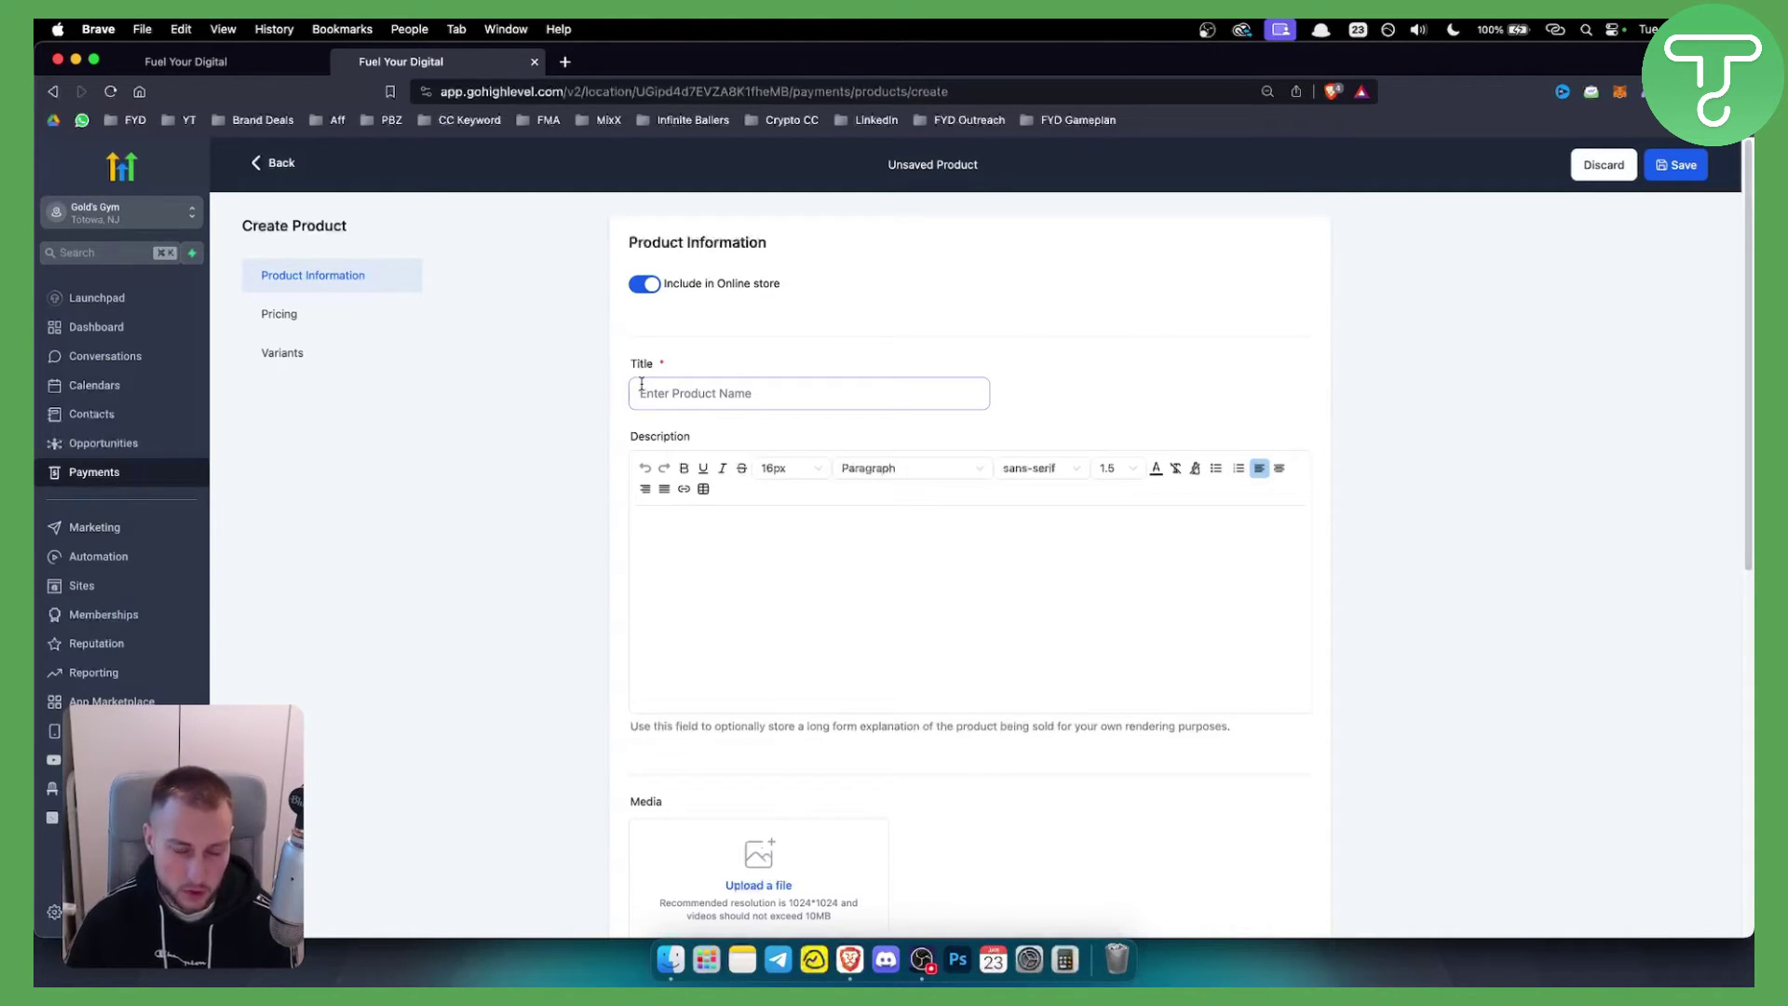
pyautogui.click(715, 555)
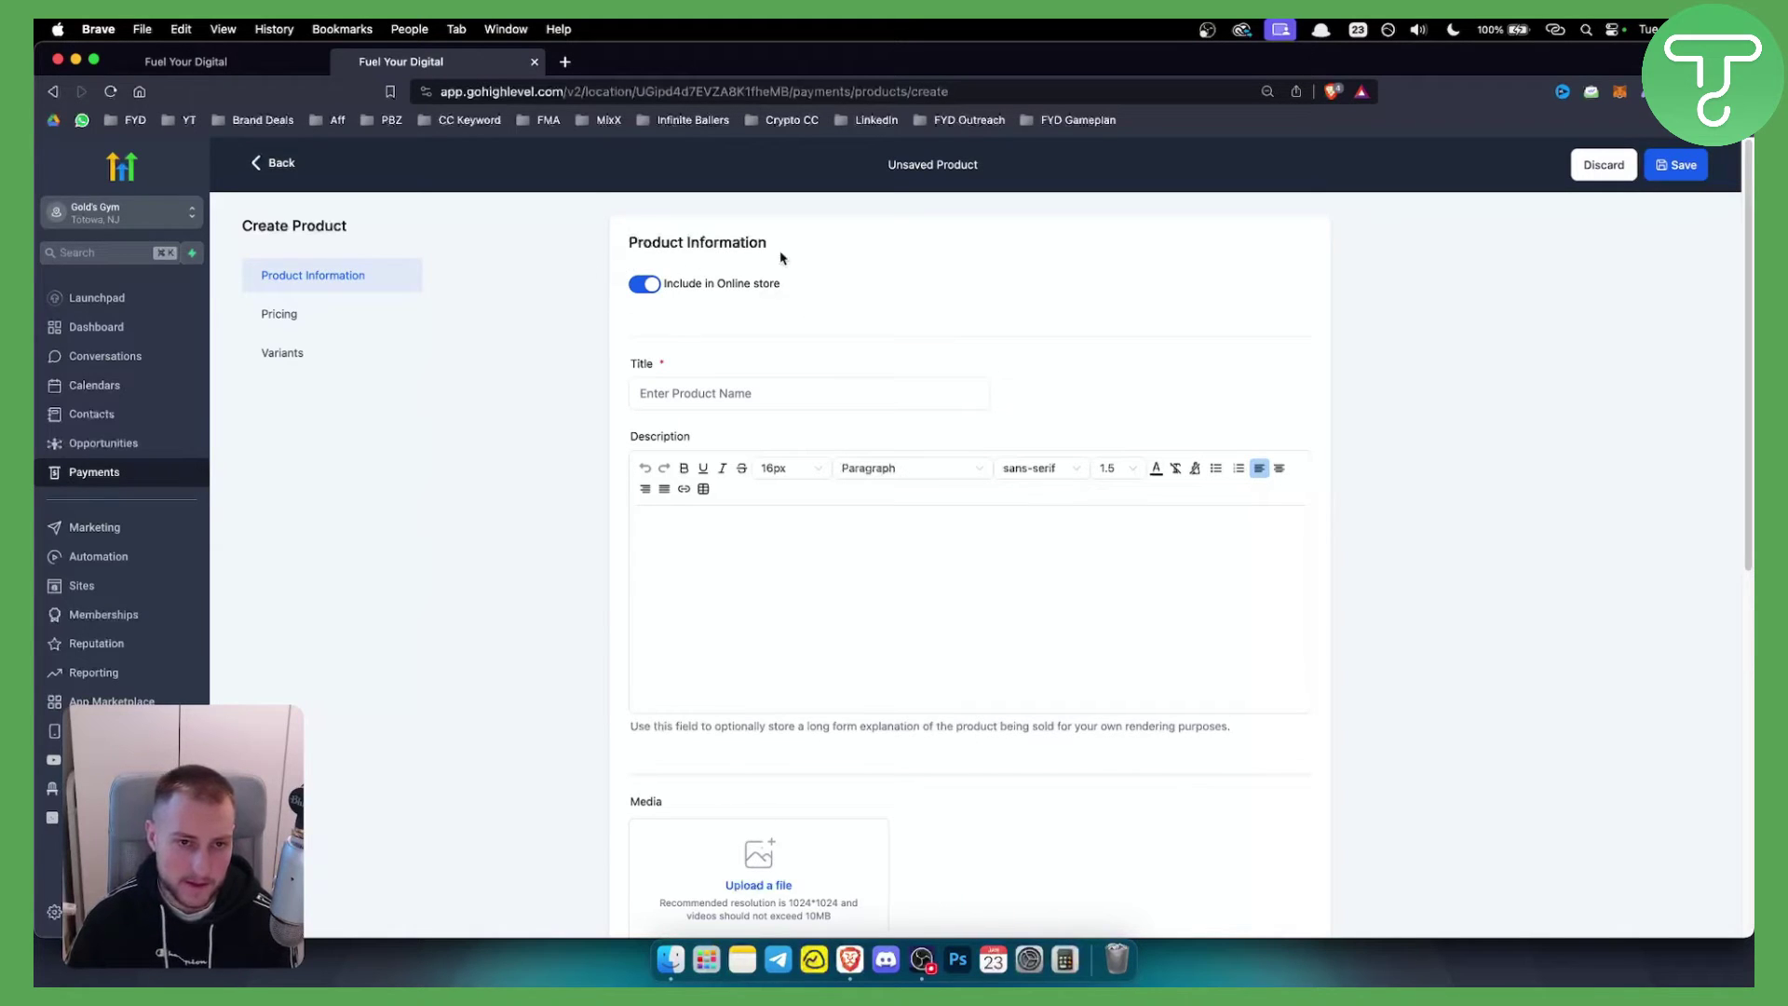
pyautogui.scroll(-5, 740, 379)
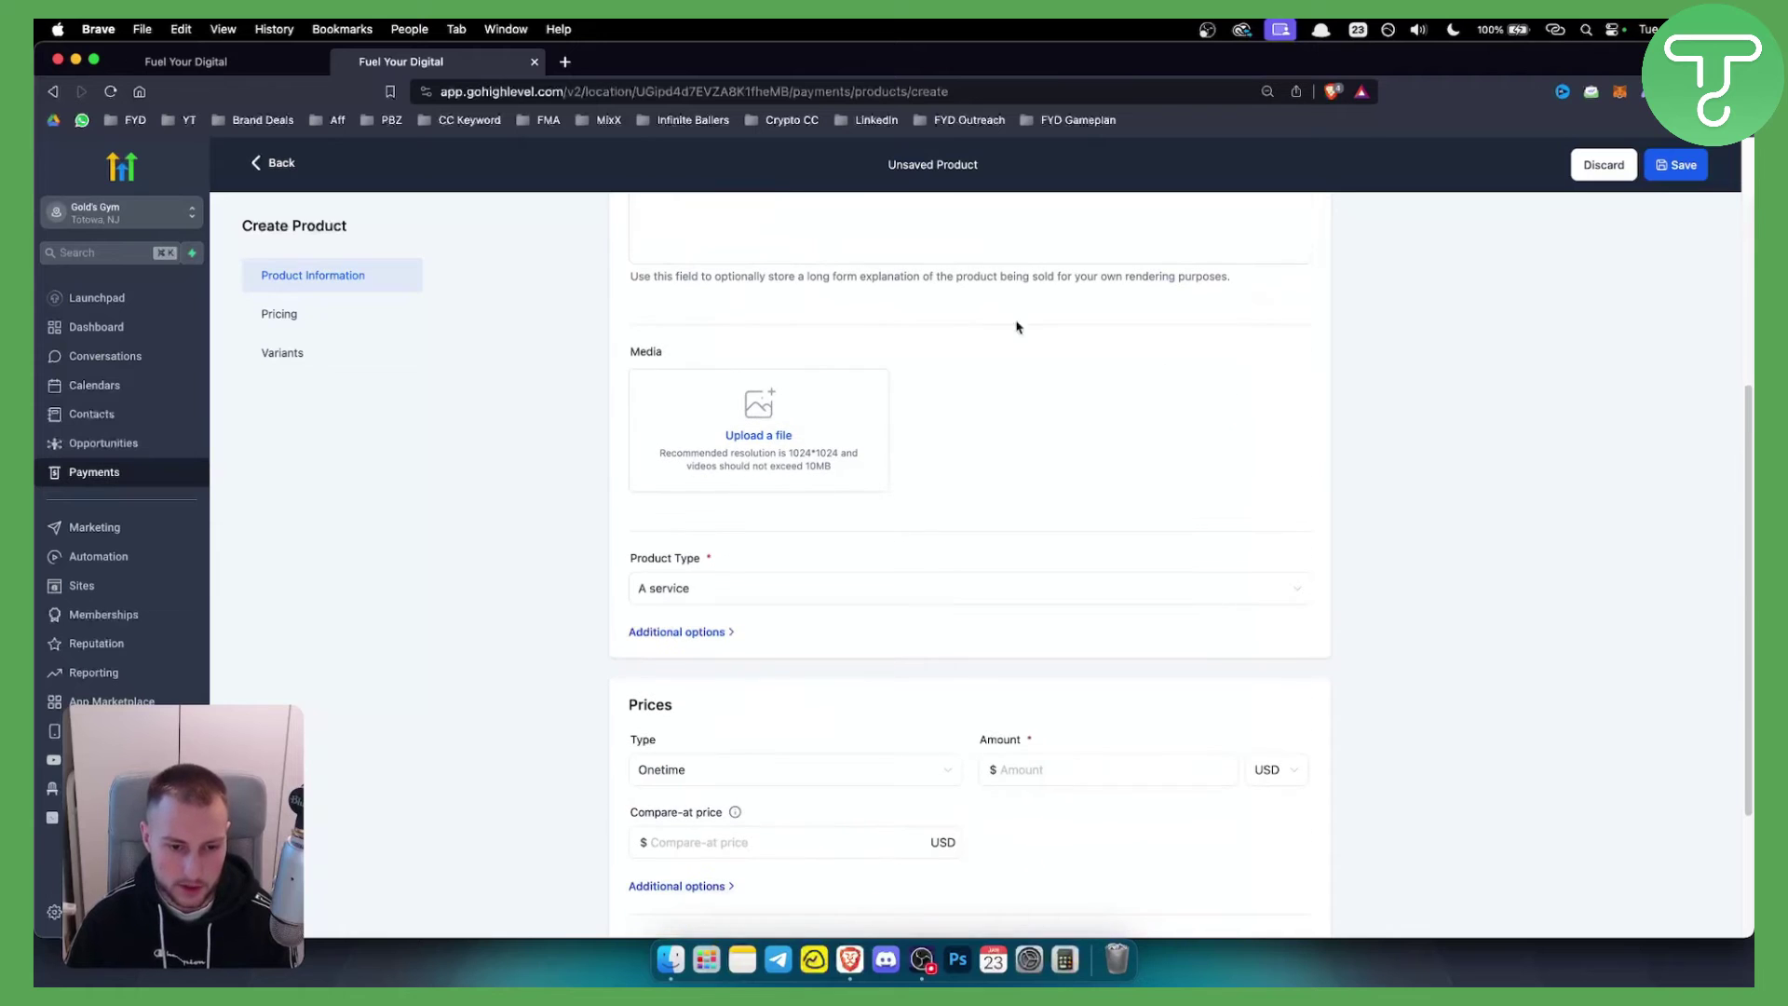
pyautogui.scroll(-2, 772, 372)
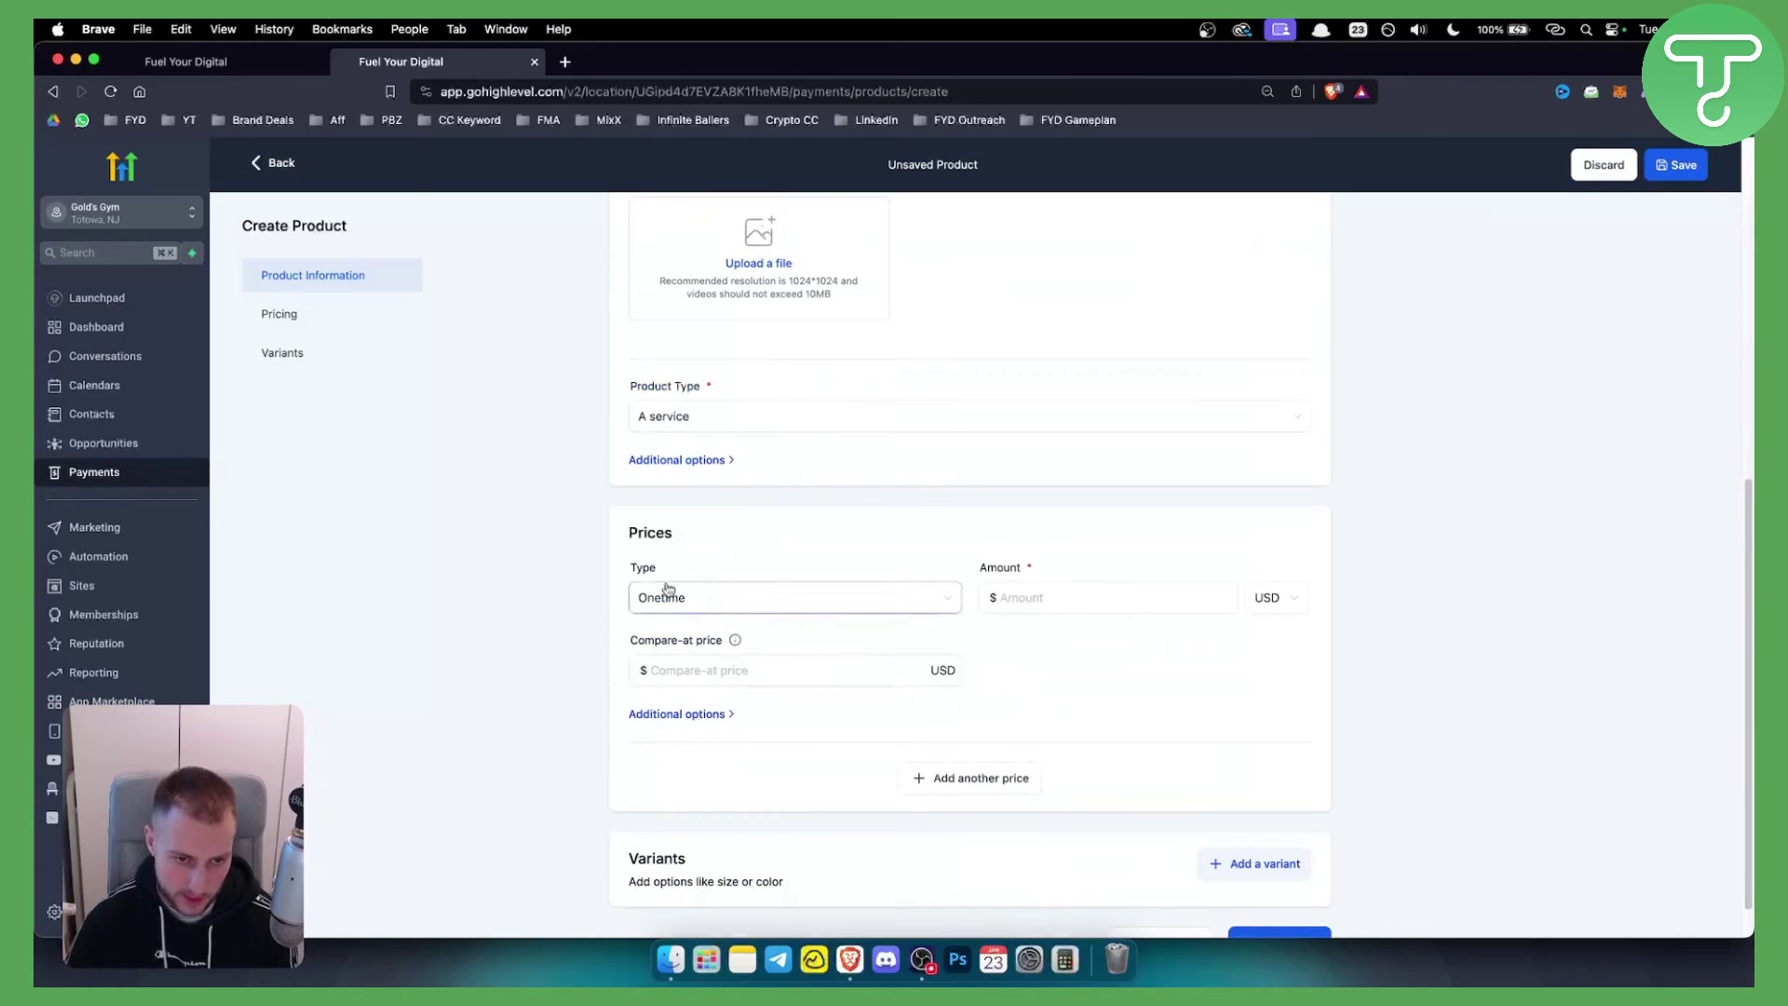
pyautogui.doubleClick(649, 536)
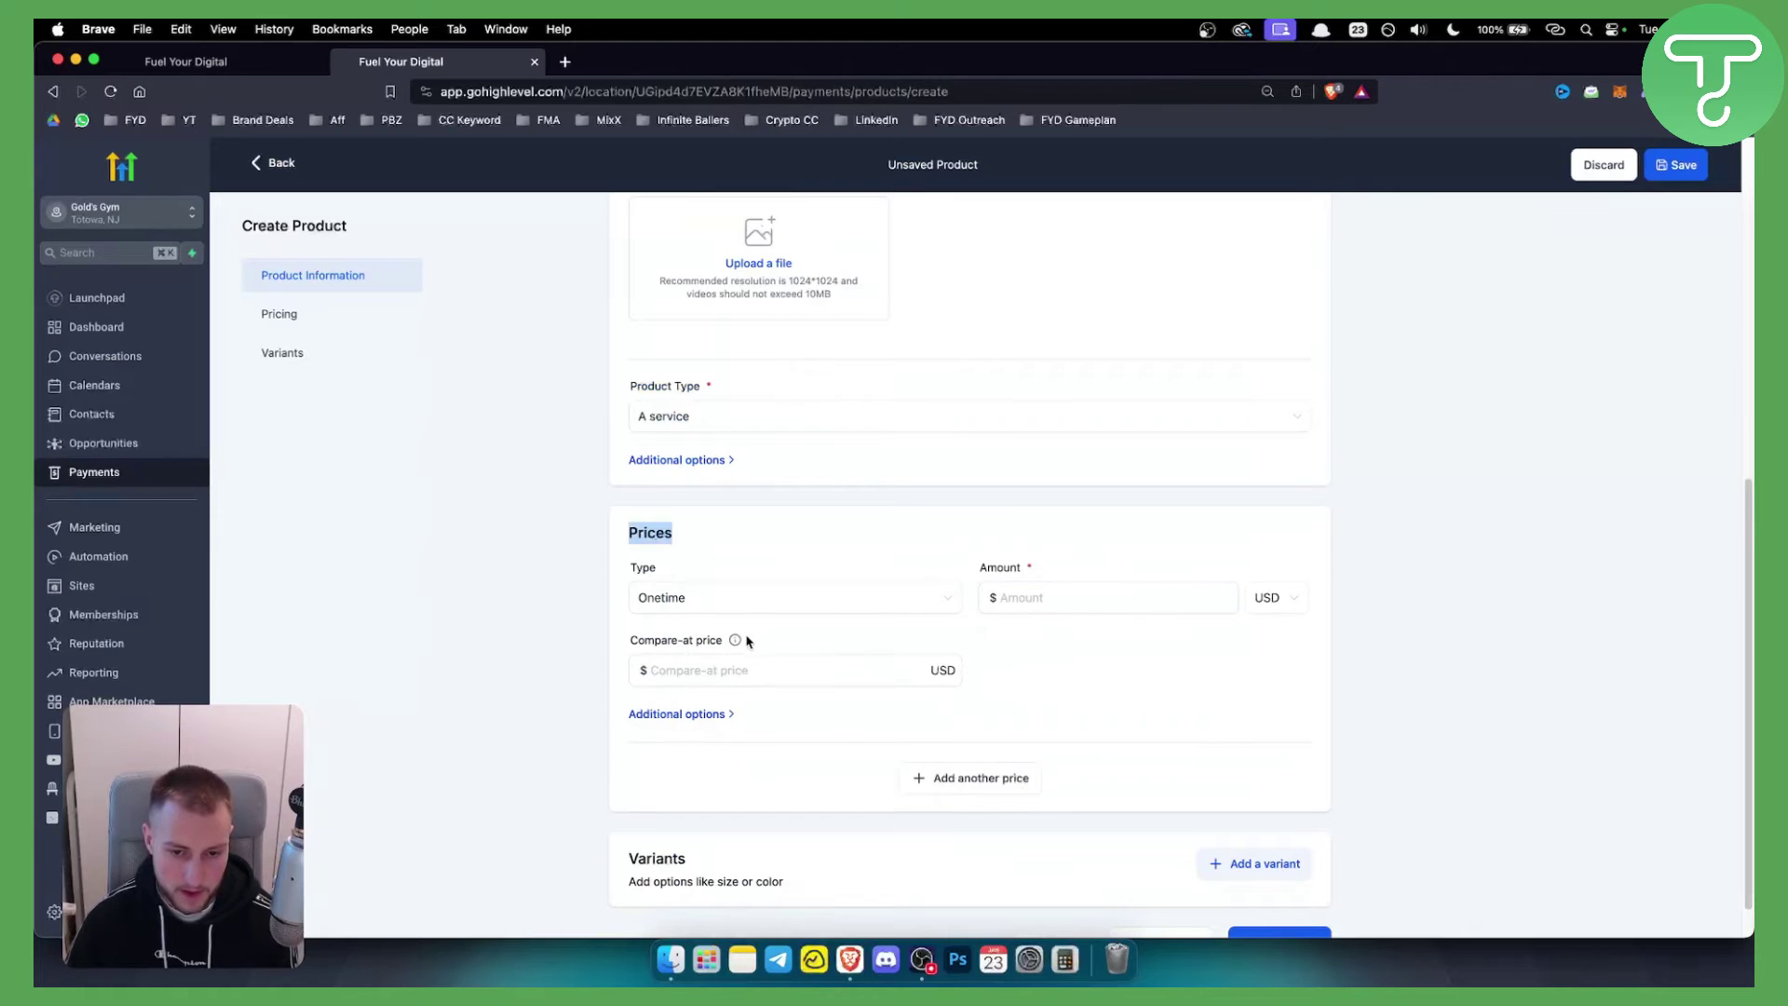
pyautogui.scroll(-1, 746, 641)
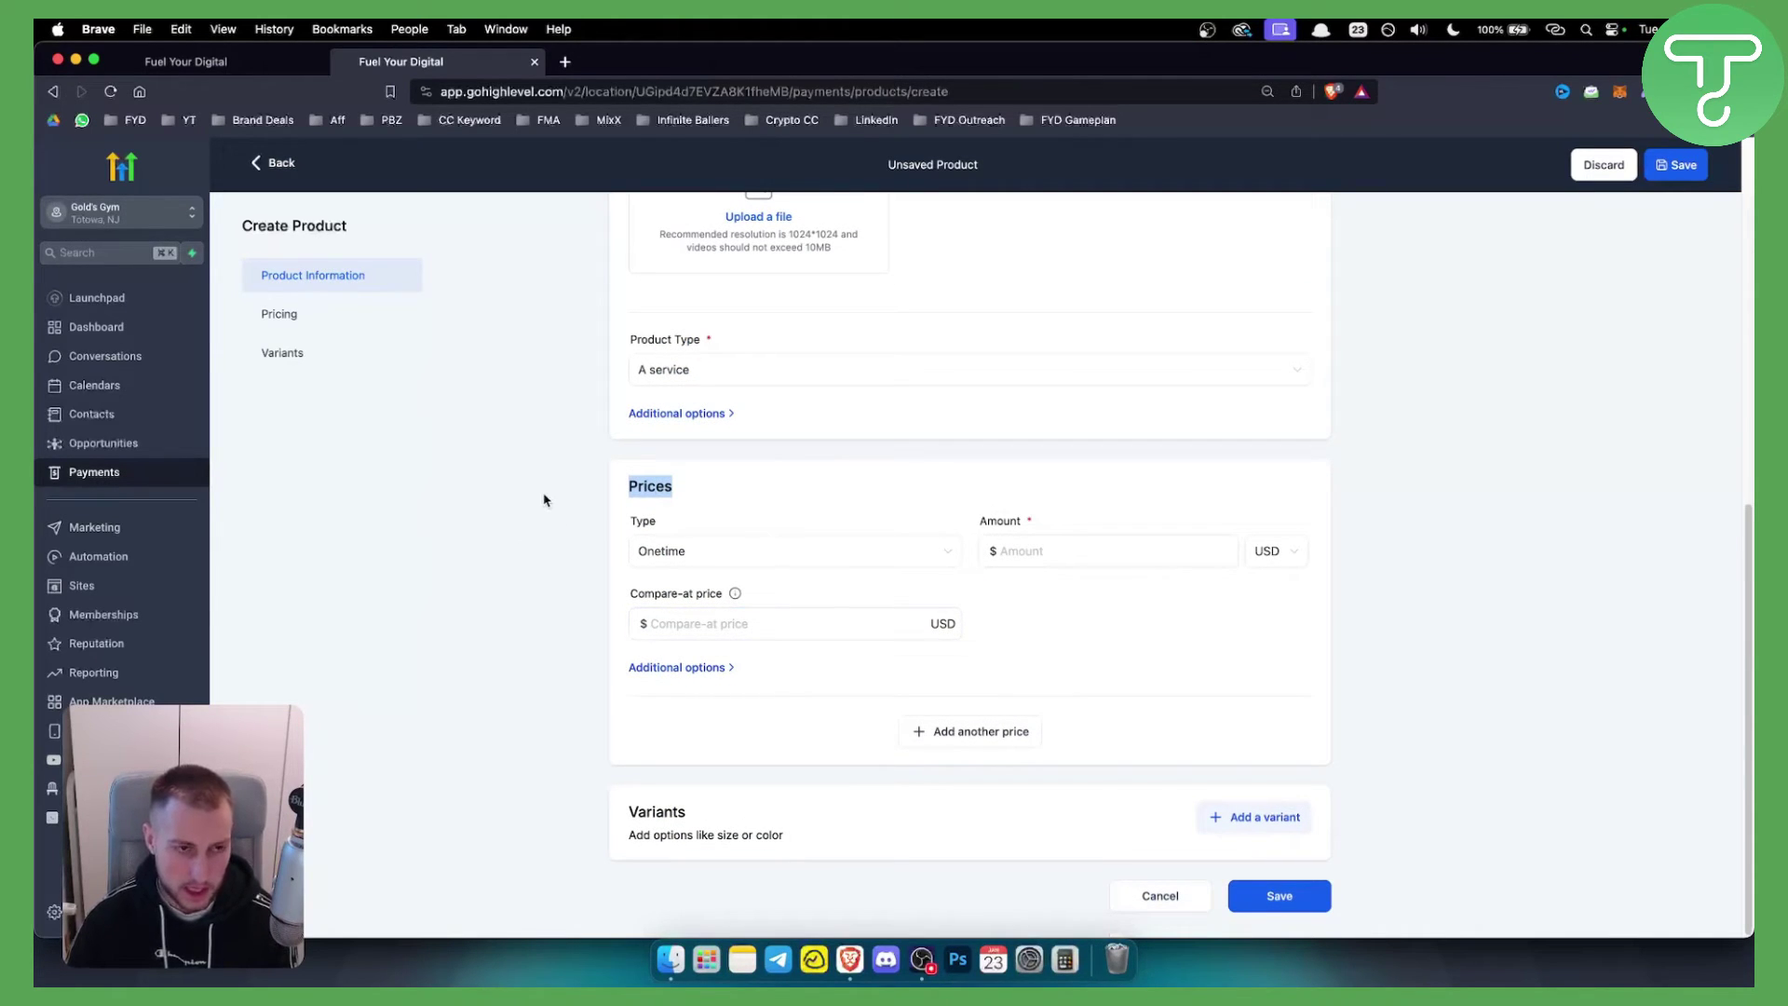
# Check the Variants section and the price's Additional options, then return to the page builder tab
pyautogui.click(273, 355)
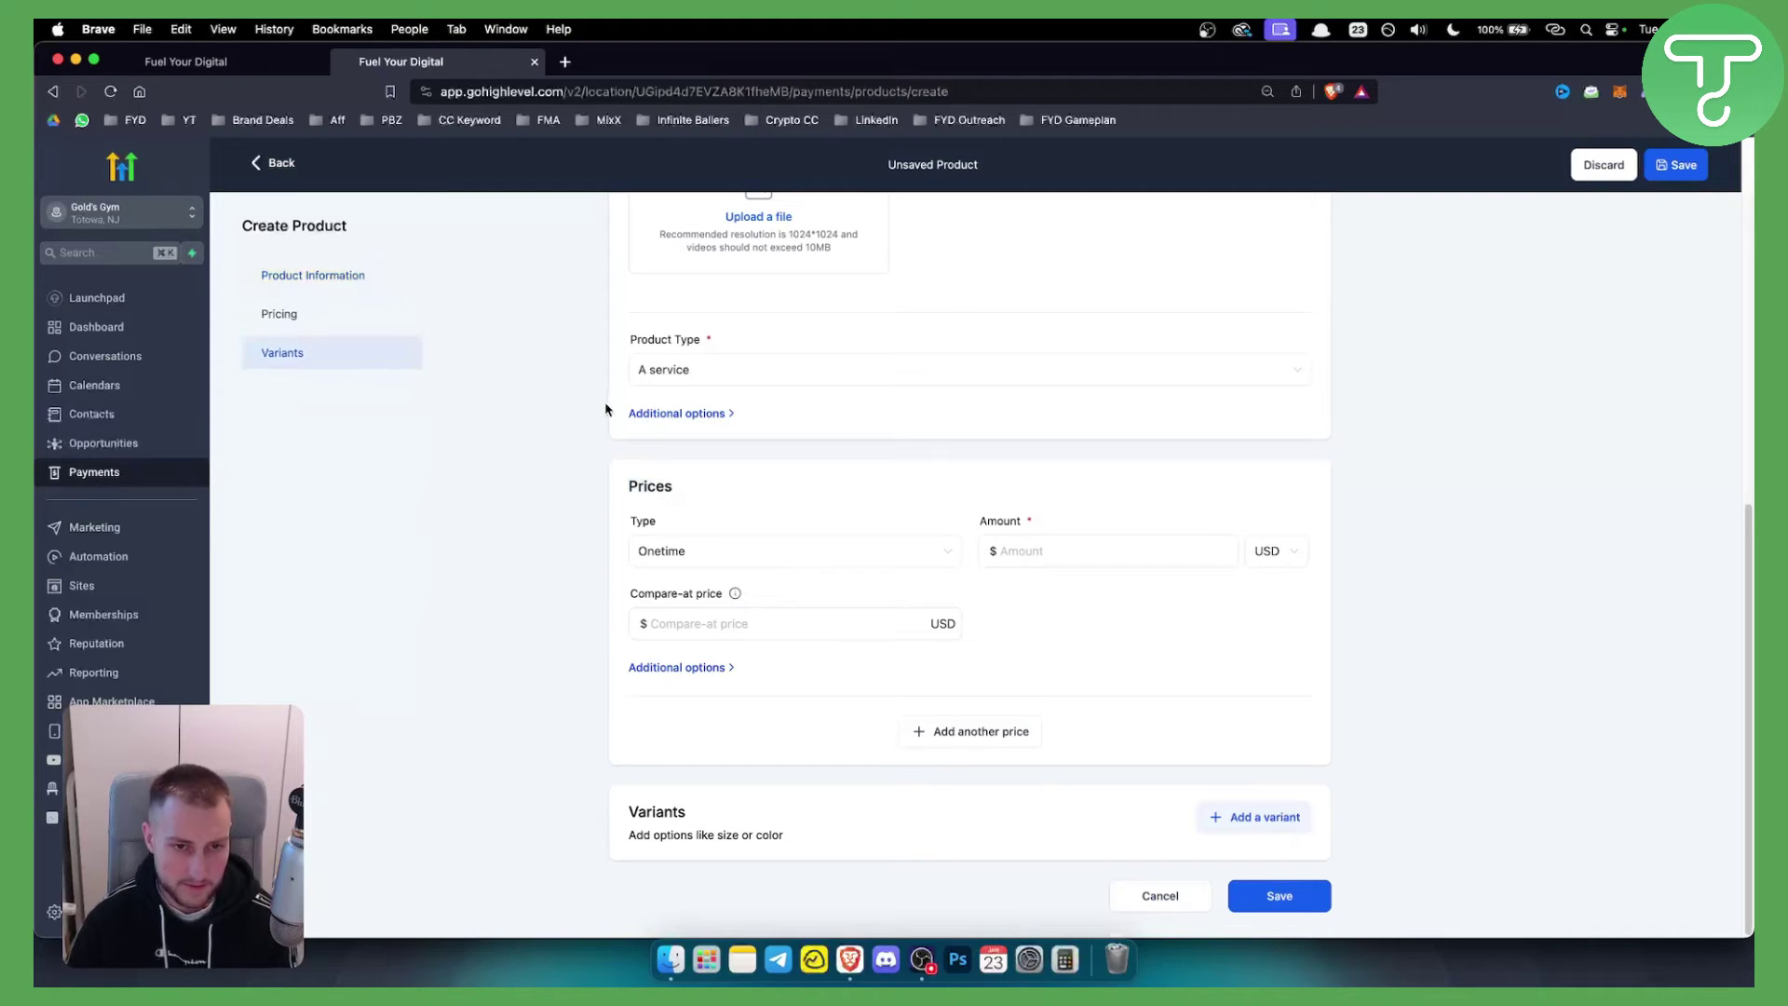
pyautogui.scroll(8, 497, 447)
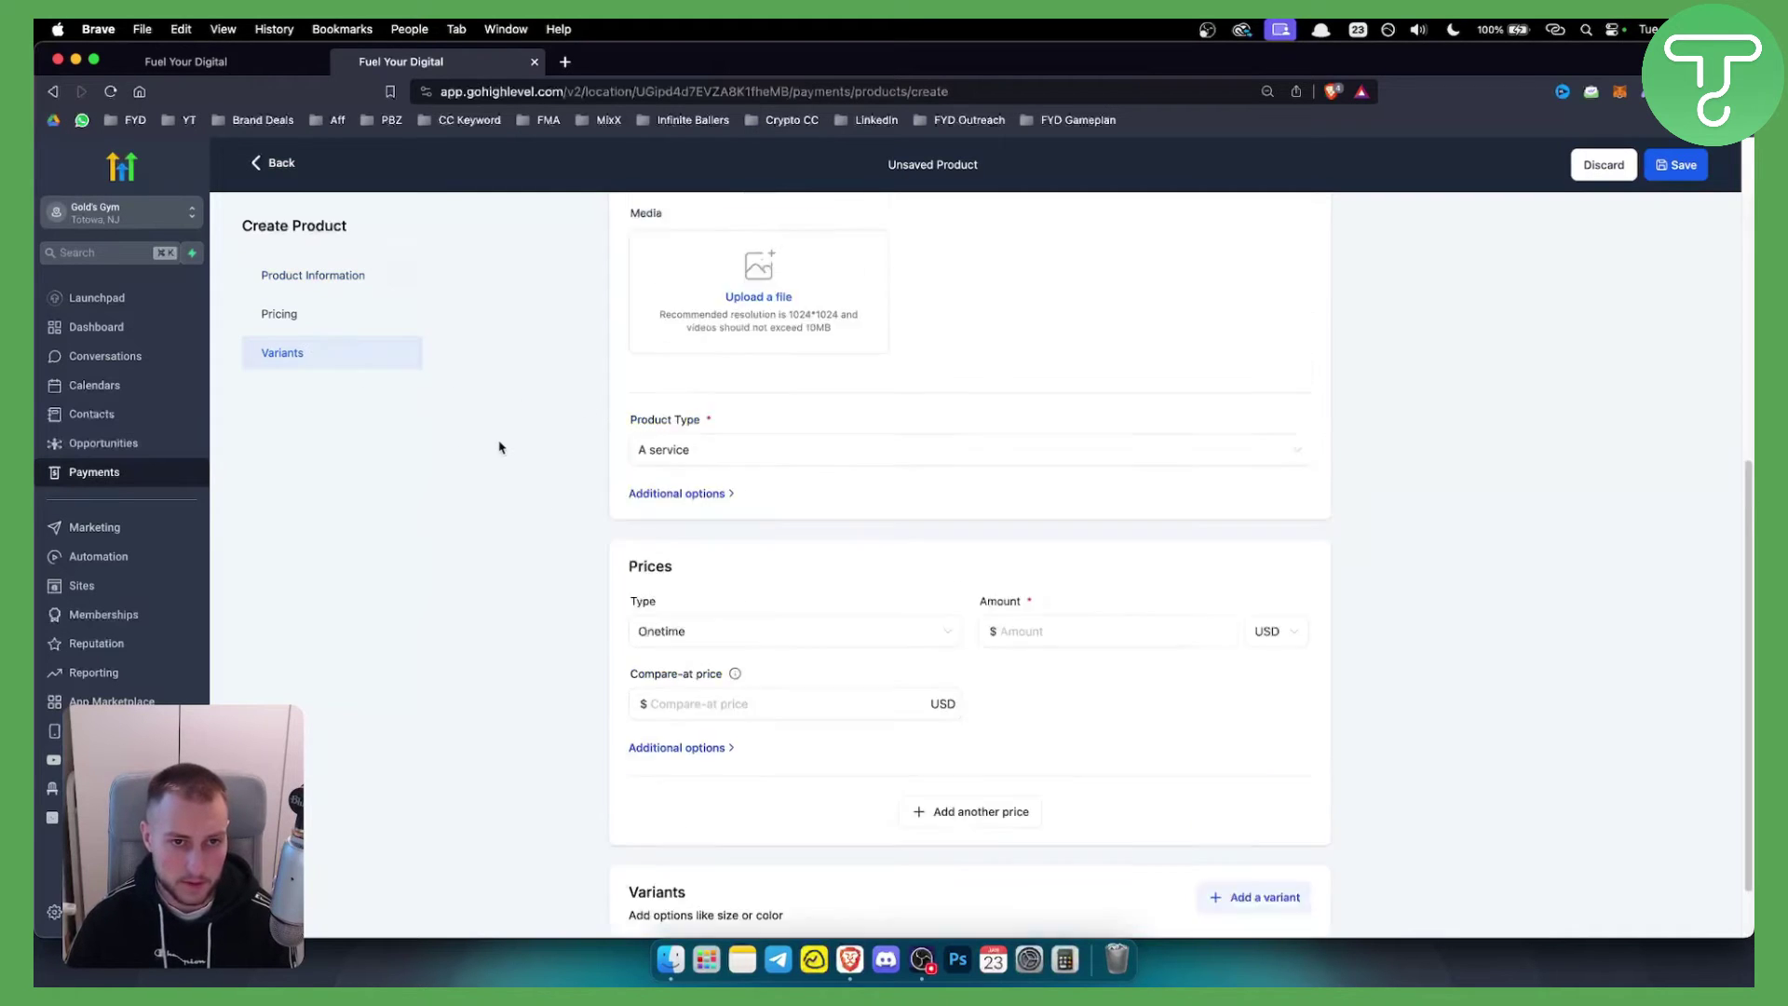
pyautogui.click(295, 355)
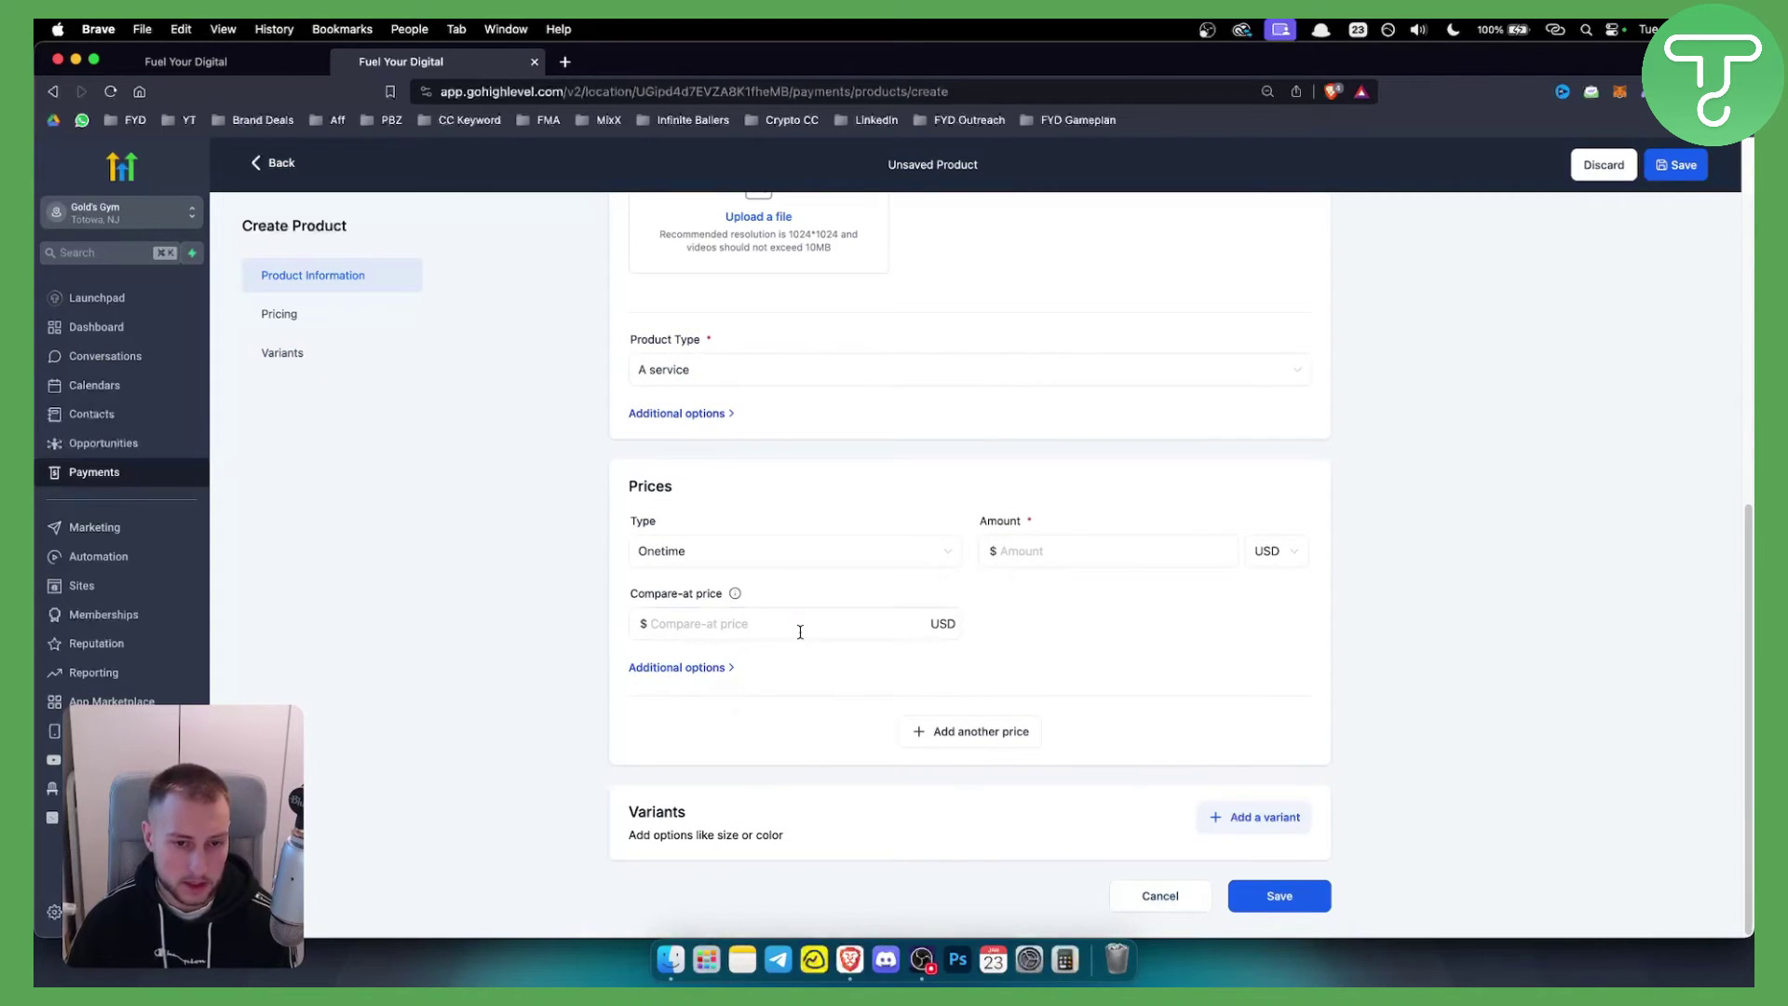
pyautogui.click(652, 667)
pyautogui.scroll(-2, 680, 712)
pyautogui.scroll(-1, 652, 715)
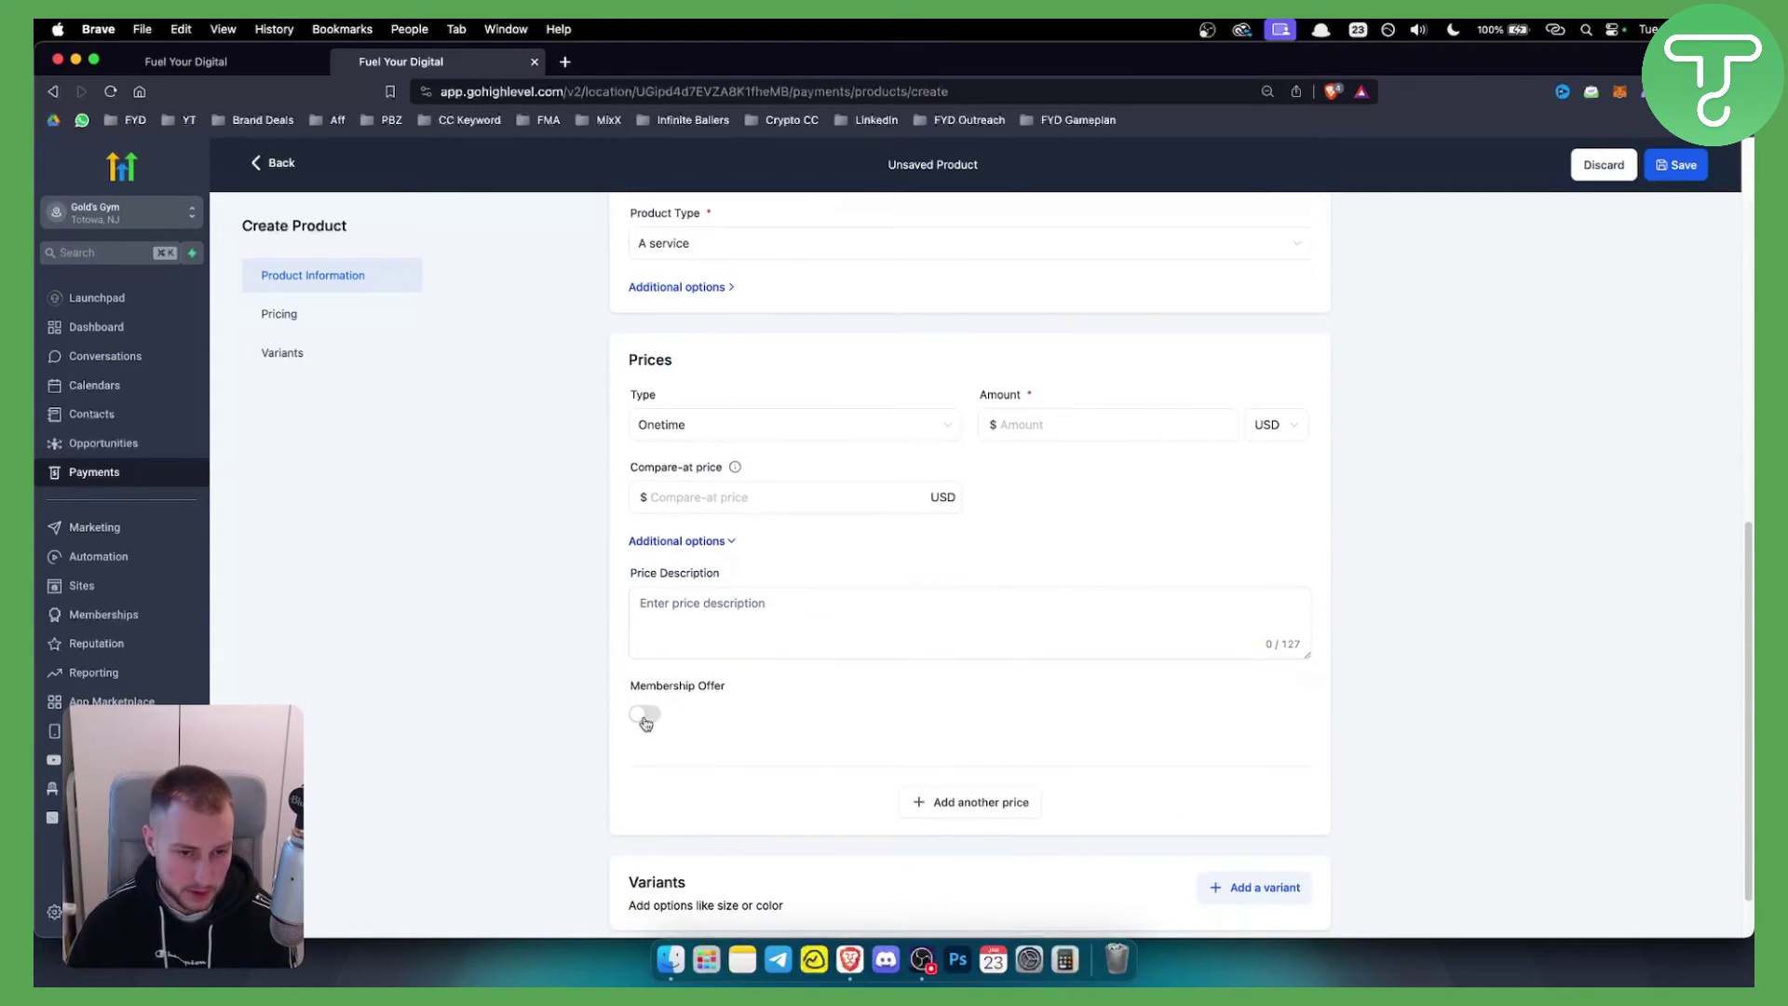
pyautogui.scroll(10, 575, 703)
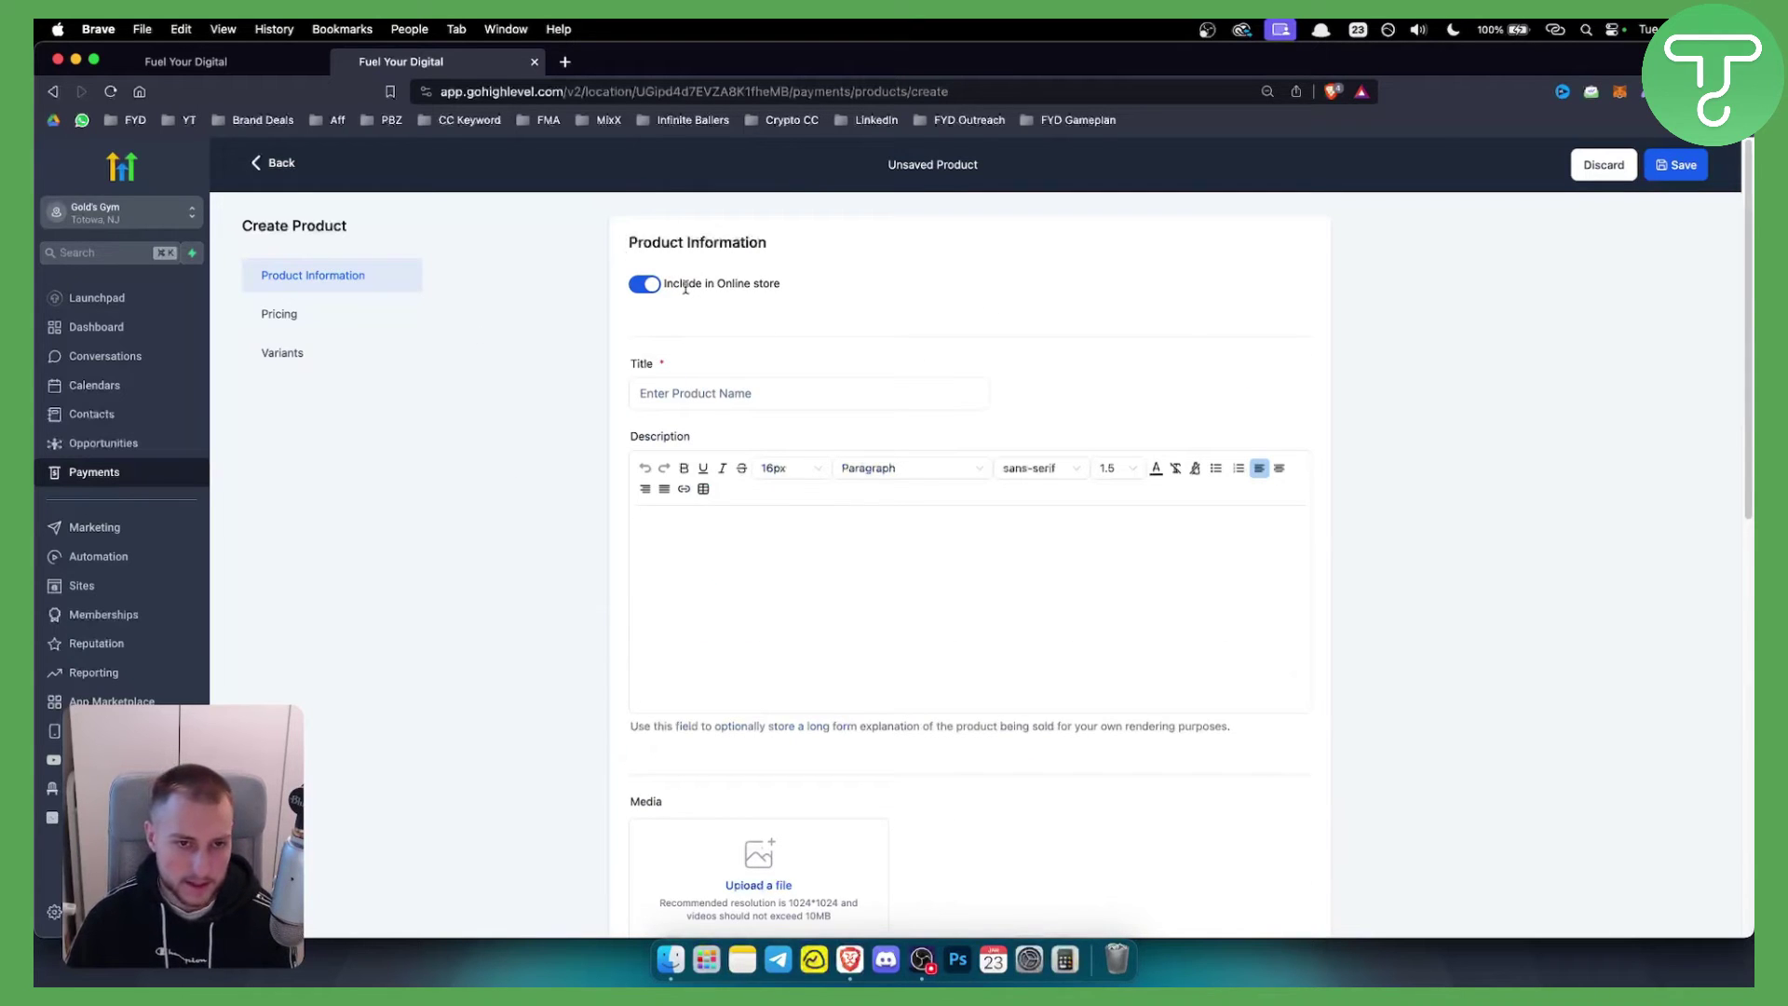
pyautogui.click(233, 64)
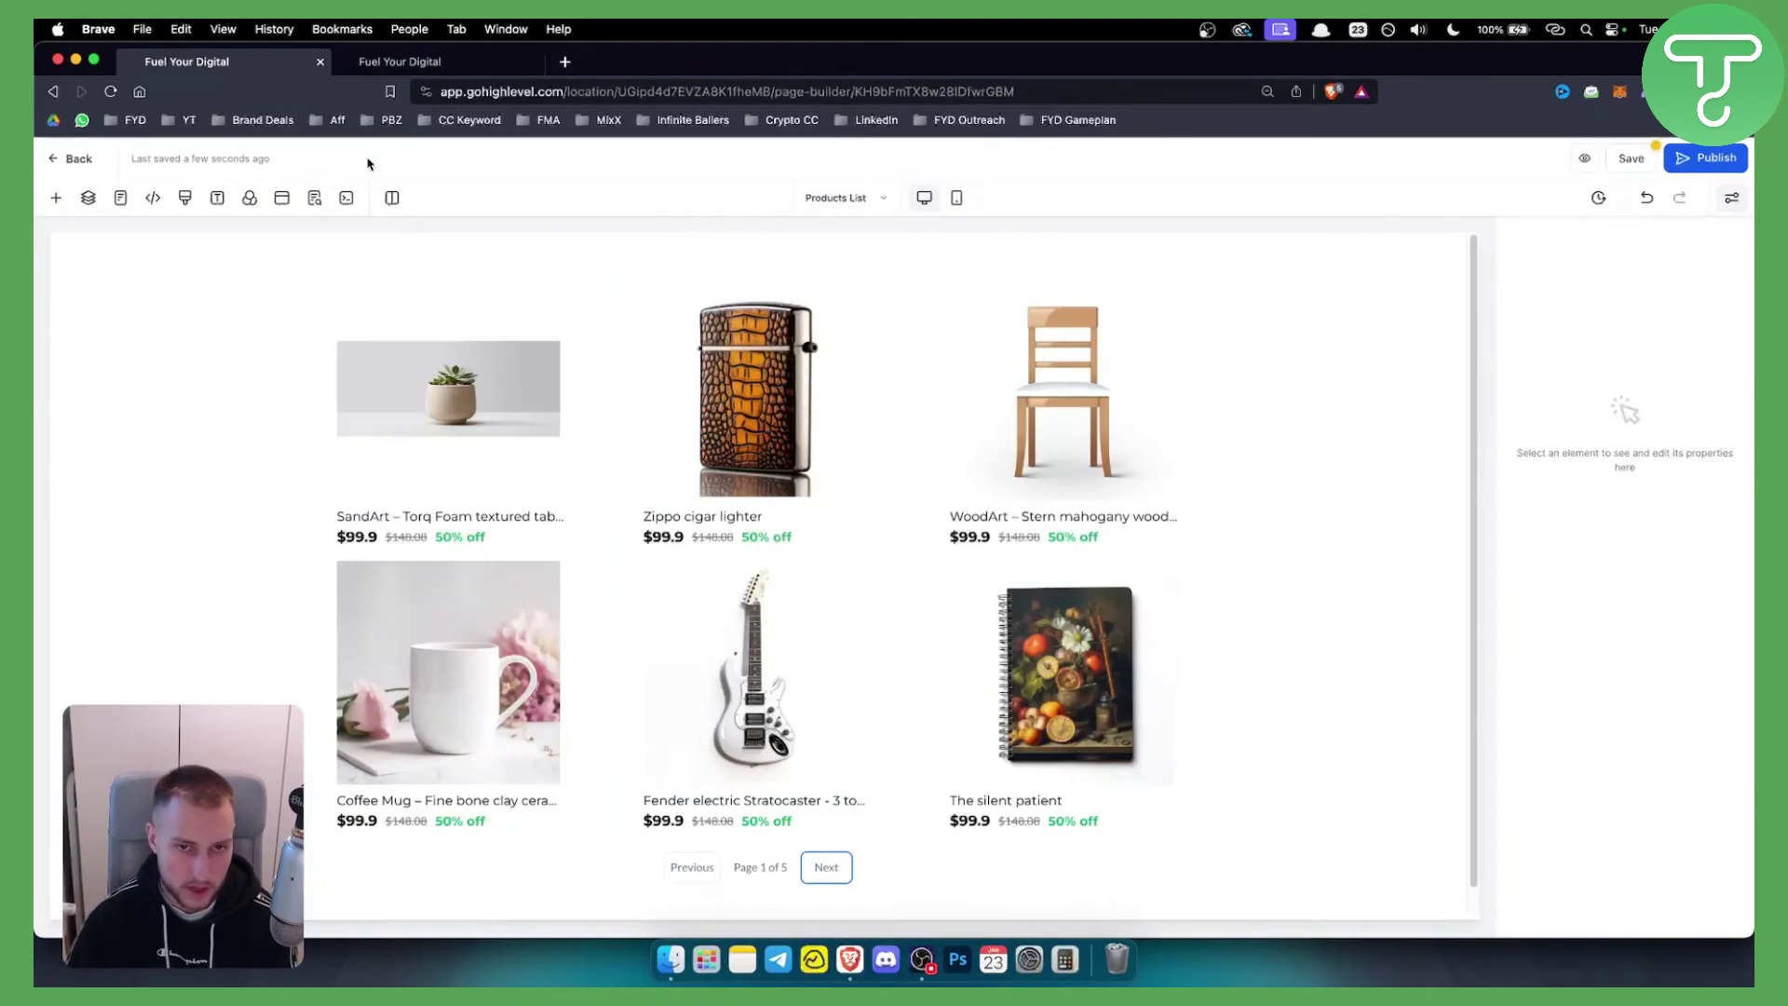
# Open the Product List element's Manage Products in a new tab, then return to the builder
pyautogui.click(765, 393)
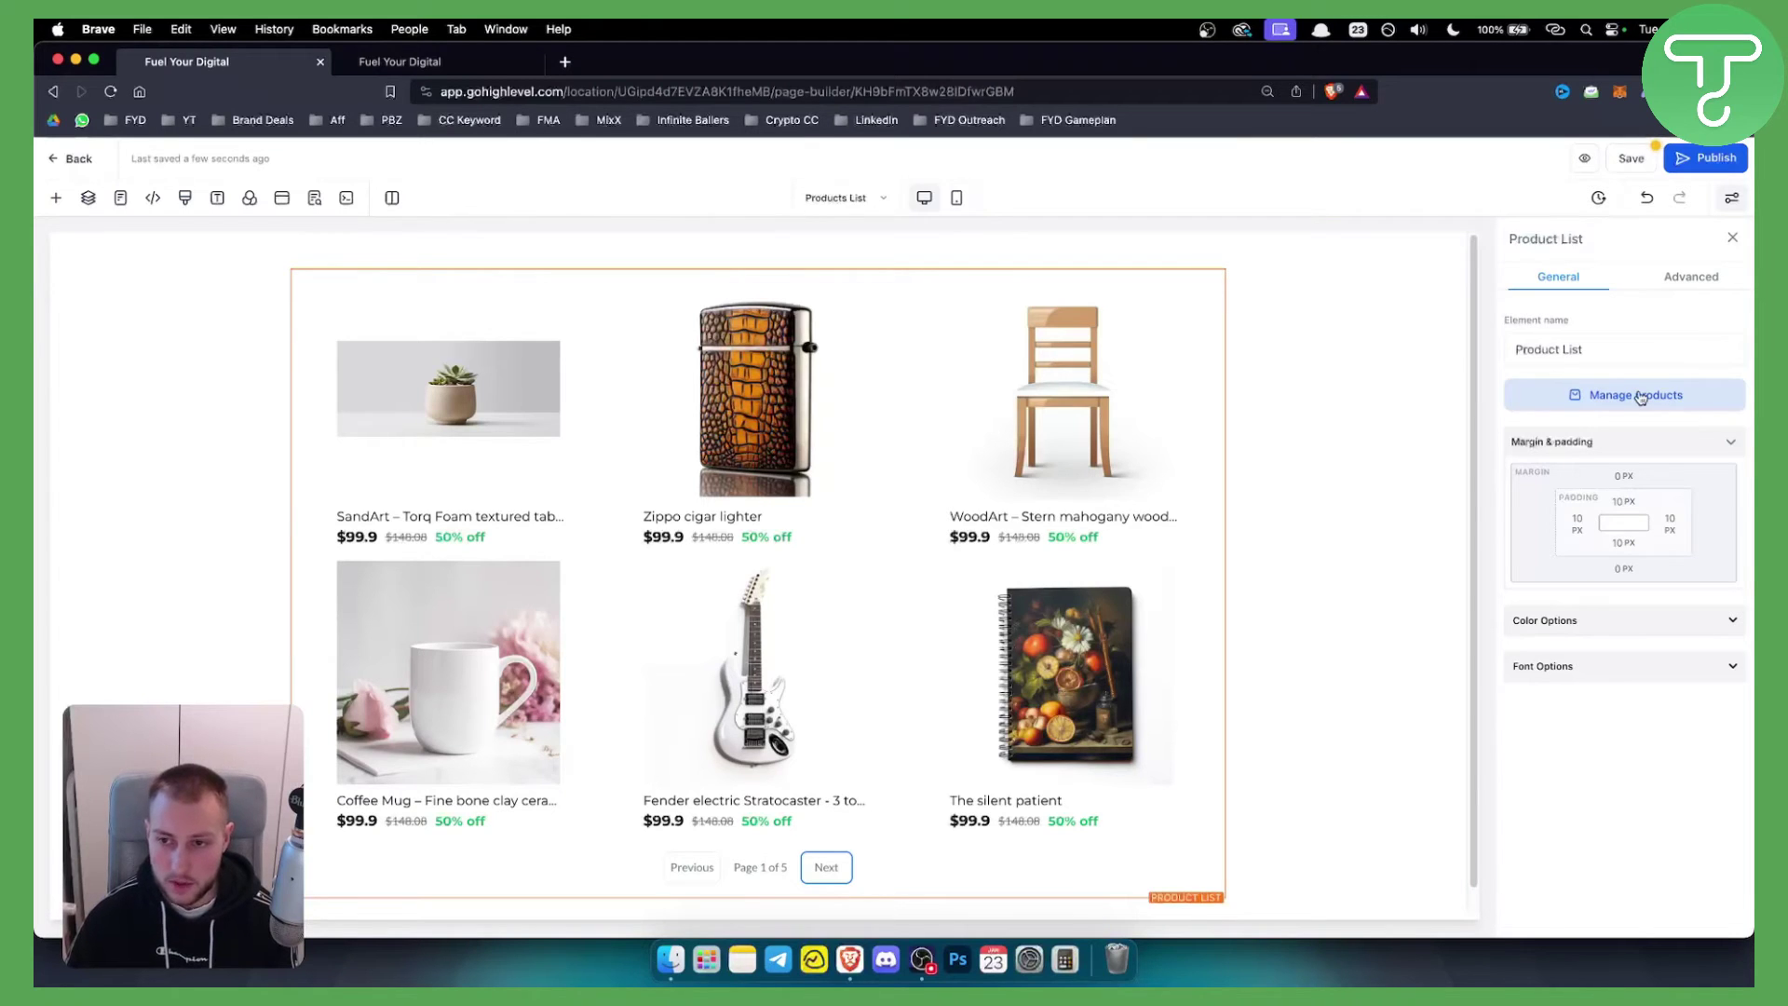
pyautogui.click(1641, 396)
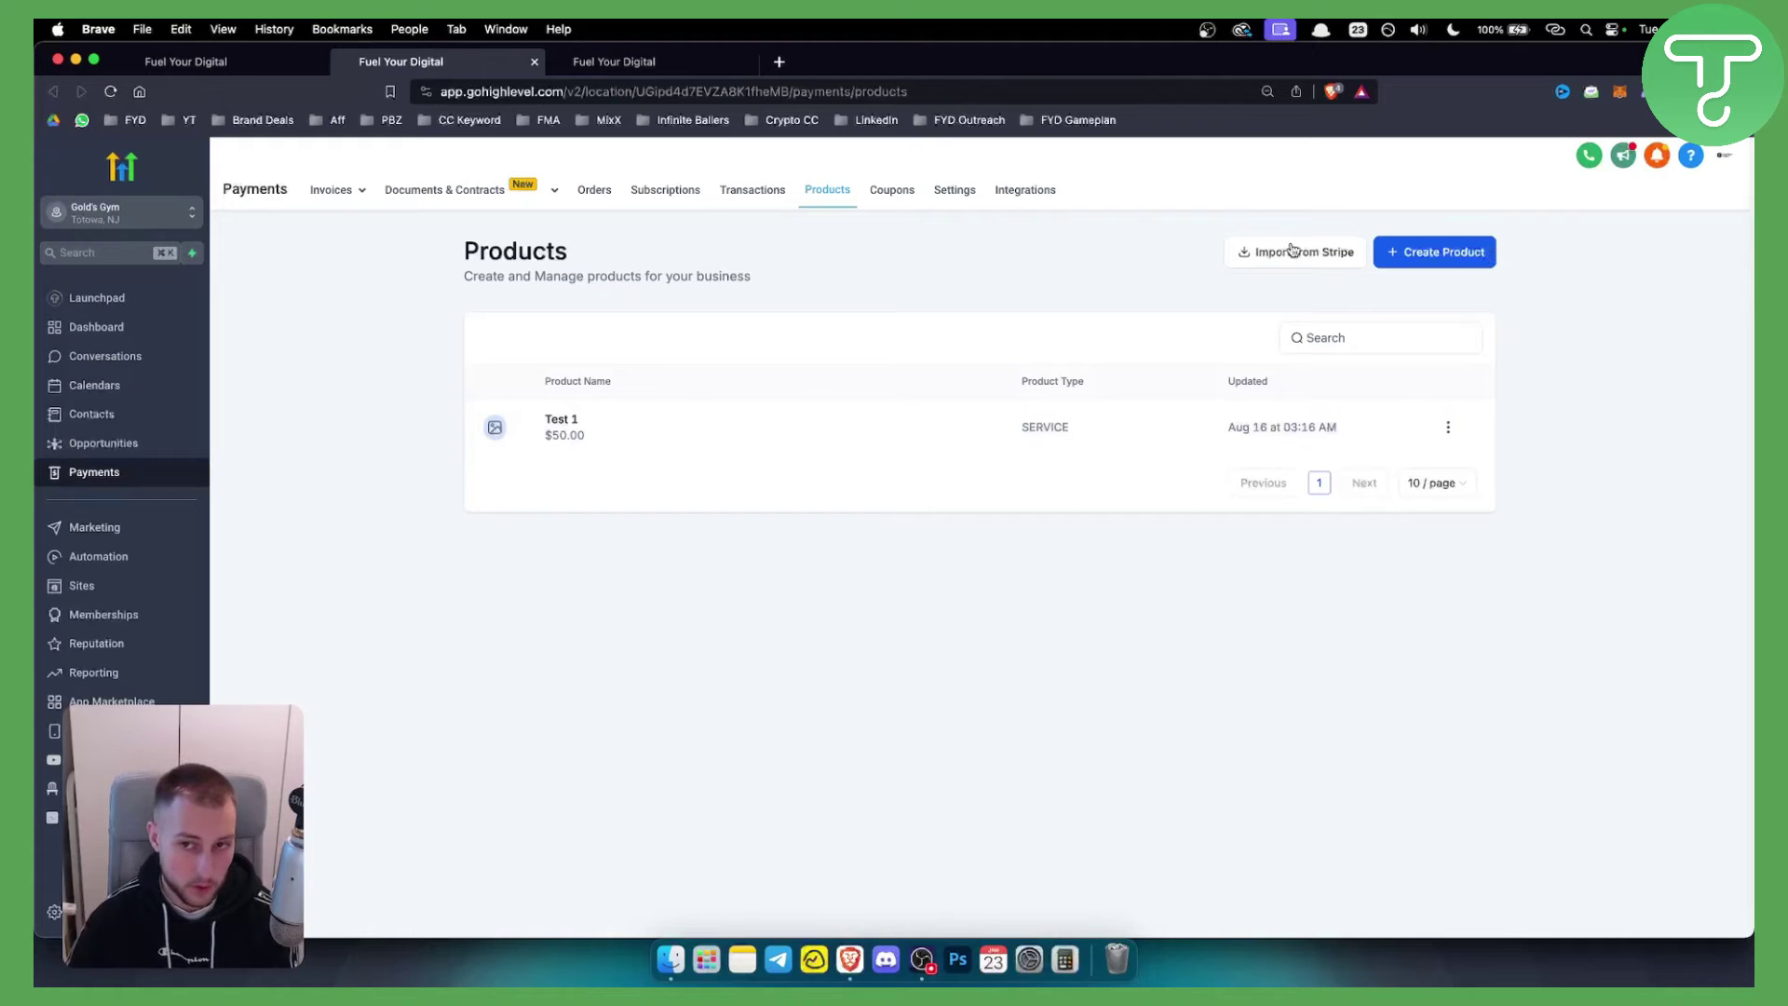
pyautogui.click(244, 63)
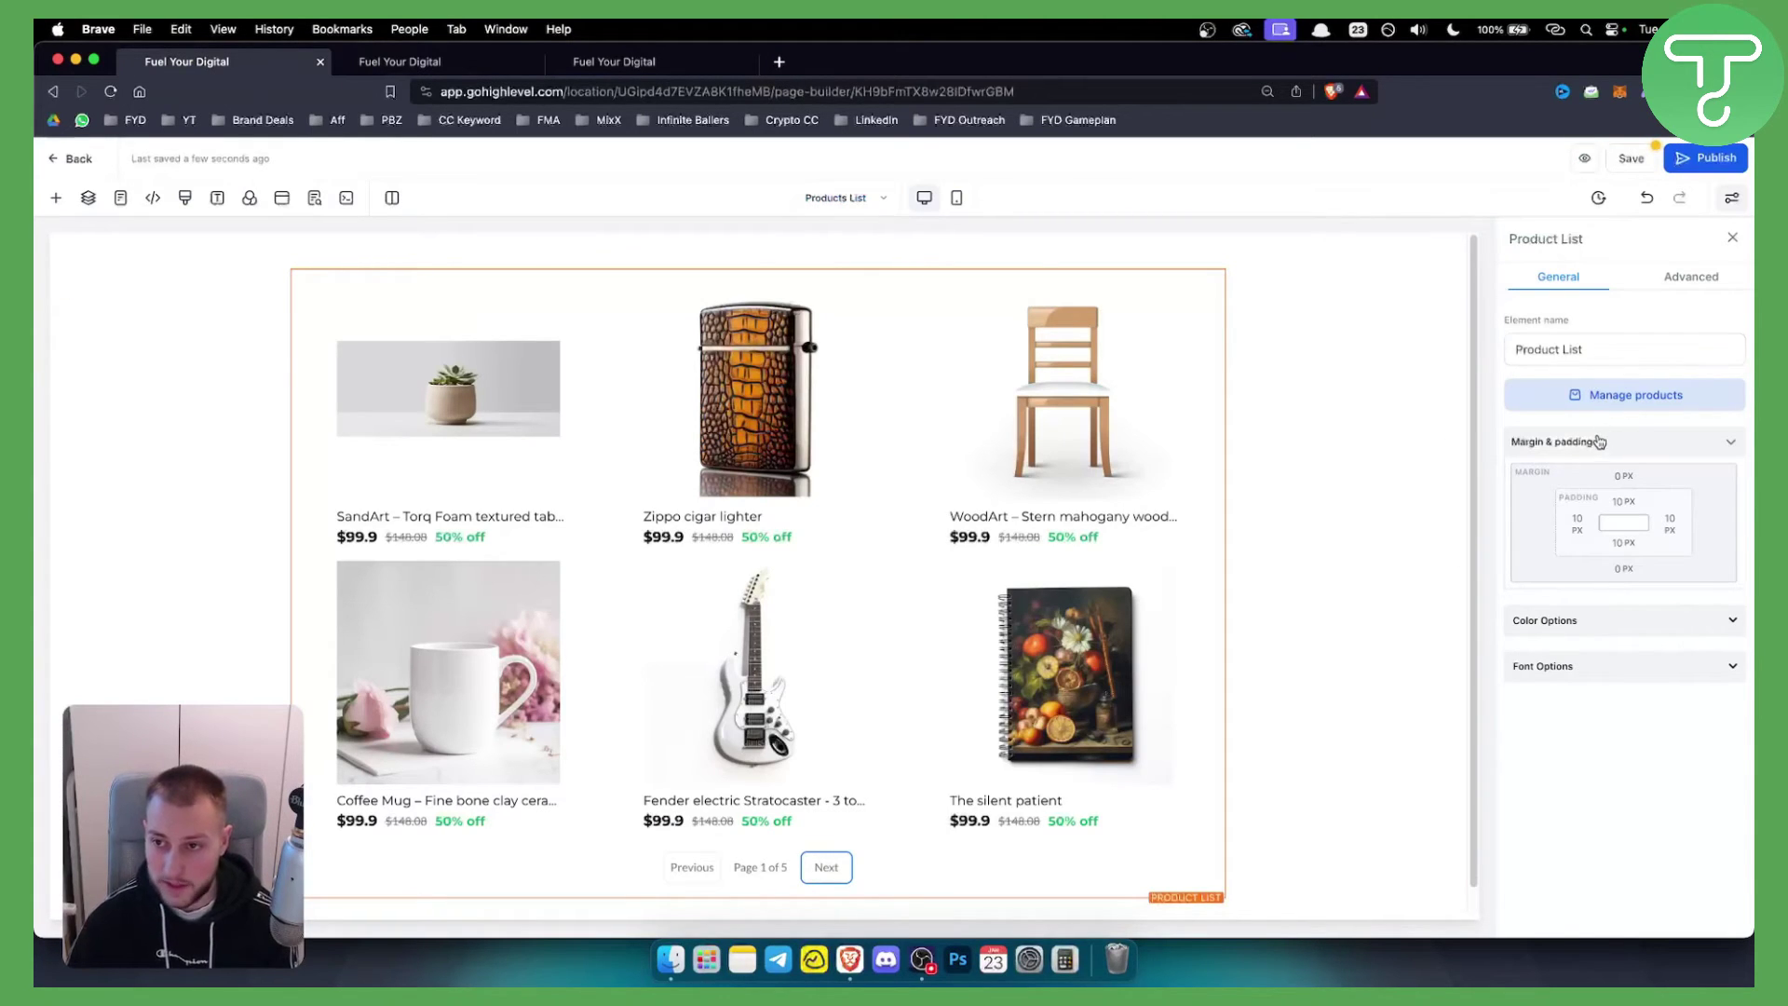
# Inspect the product list's border style (dashed, back to solid) and font options, then show the Pages panel
pyautogui.click(1702, 282)
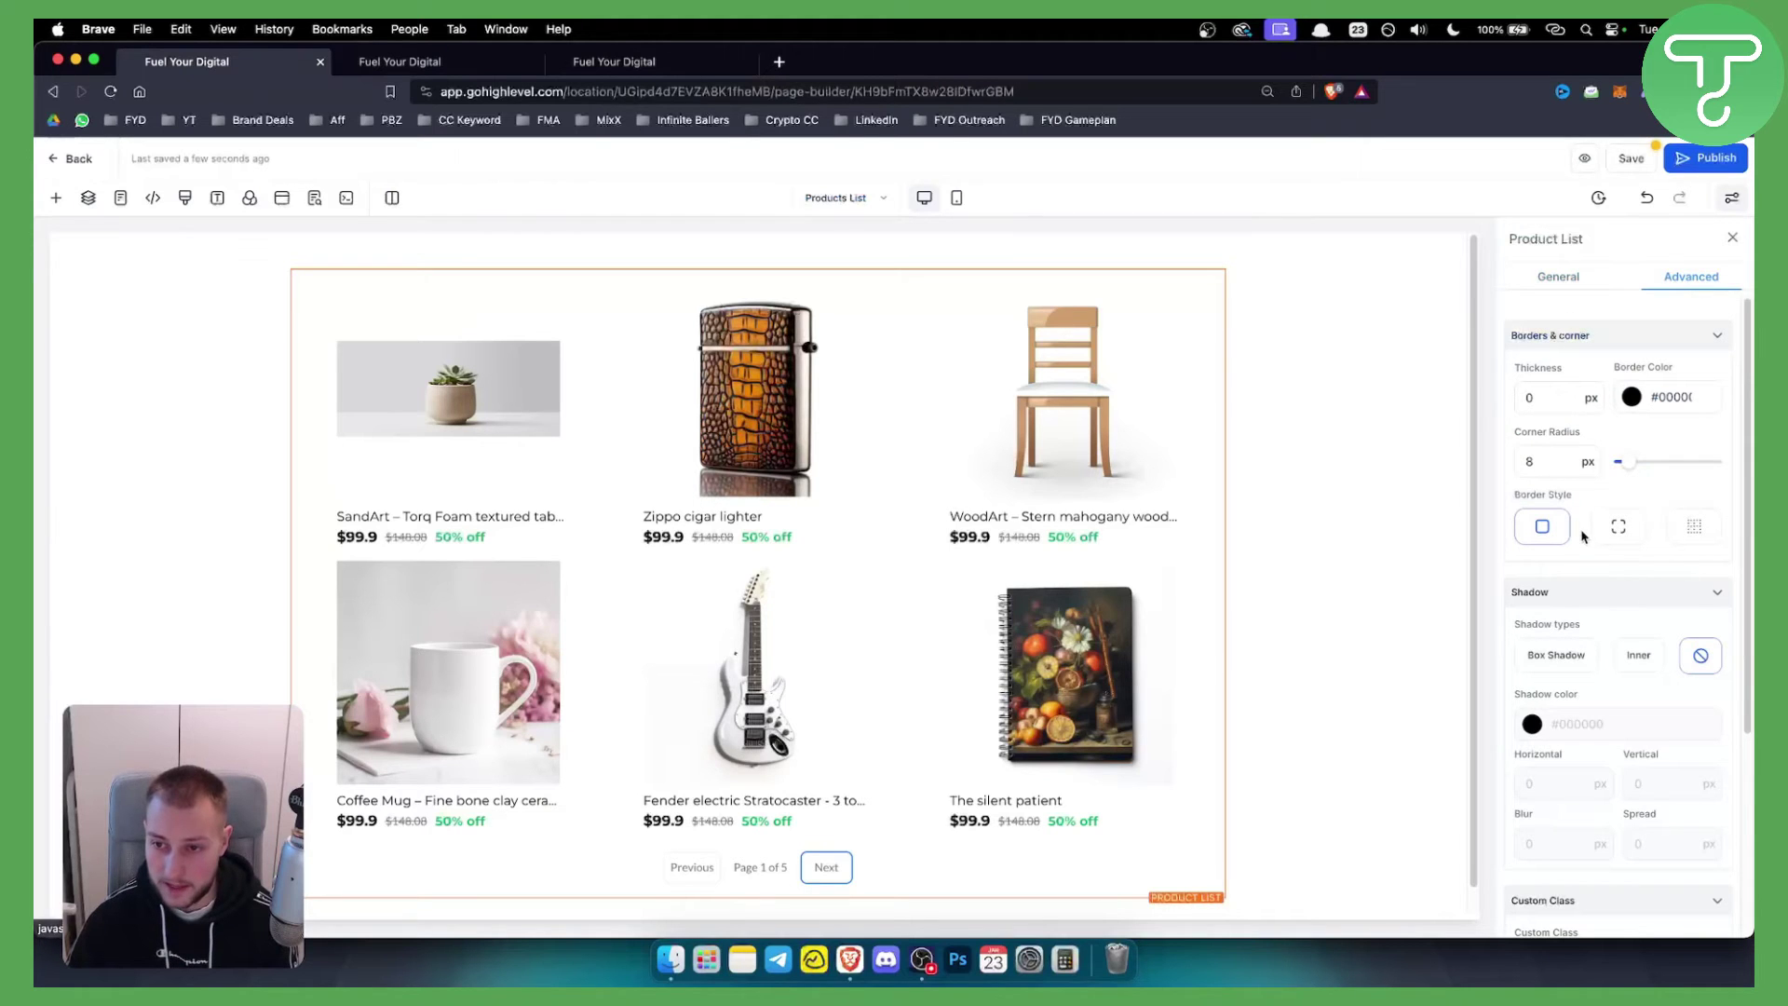
pyautogui.click(1623, 526)
pyautogui.click(1542, 526)
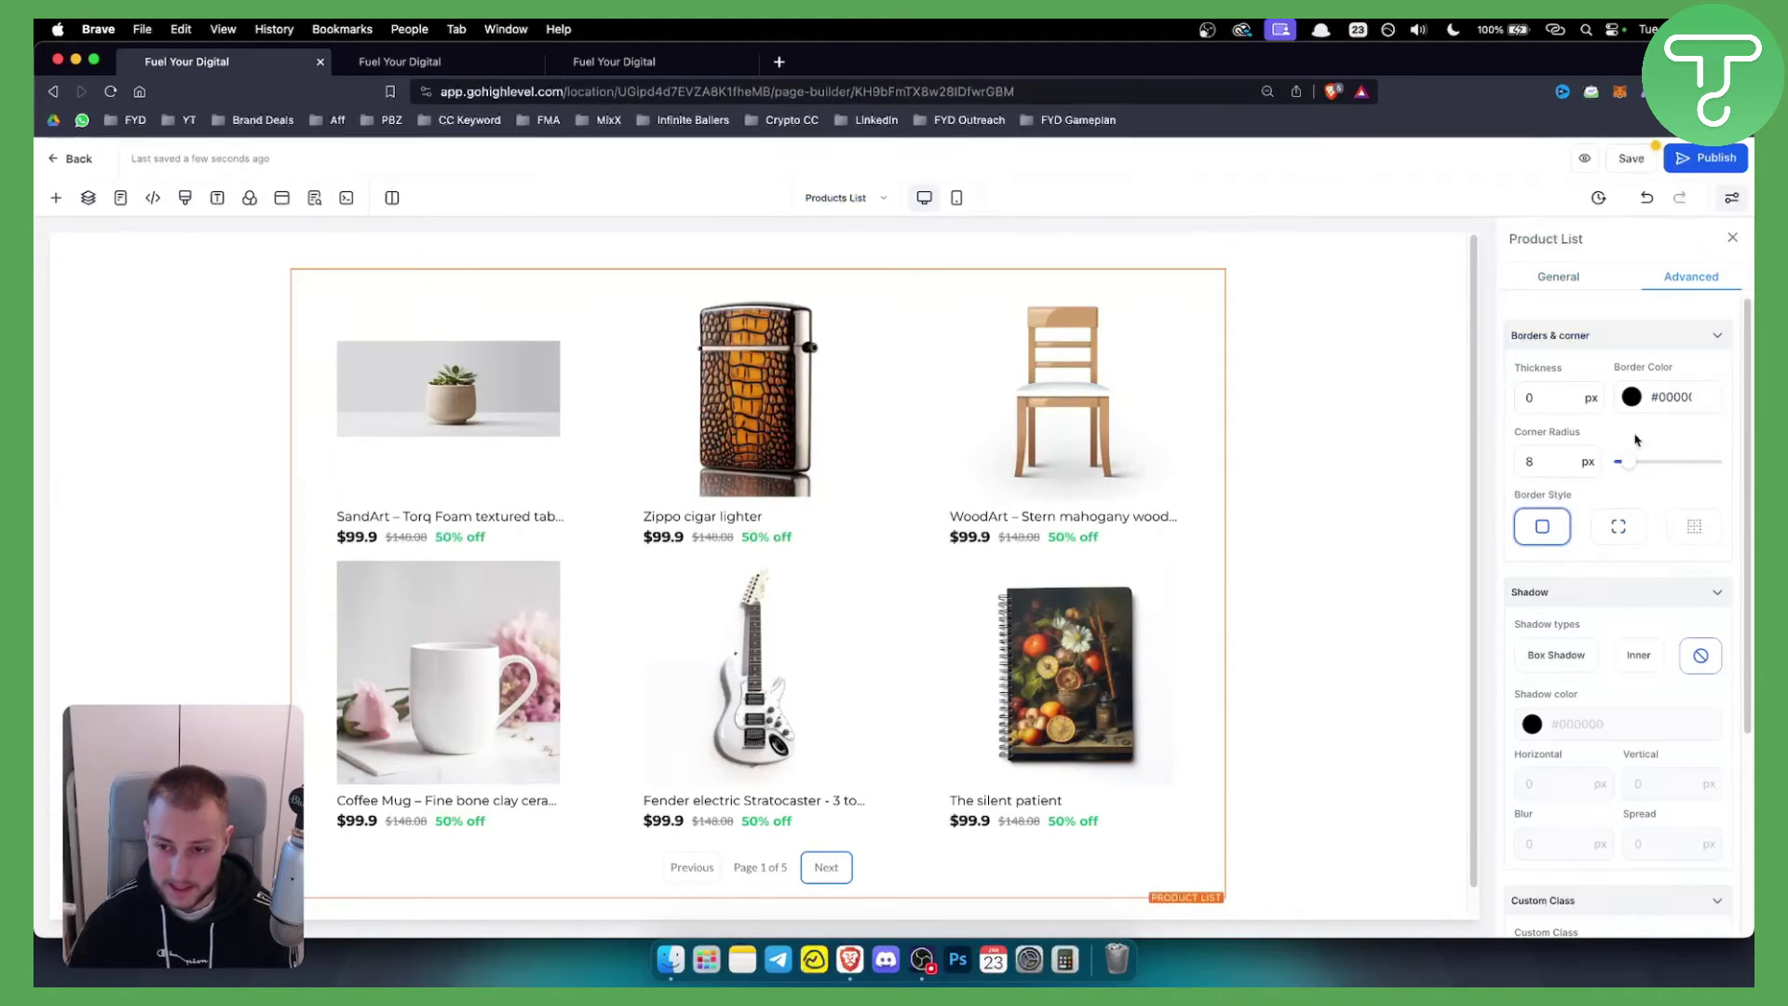
pyautogui.click(1558, 277)
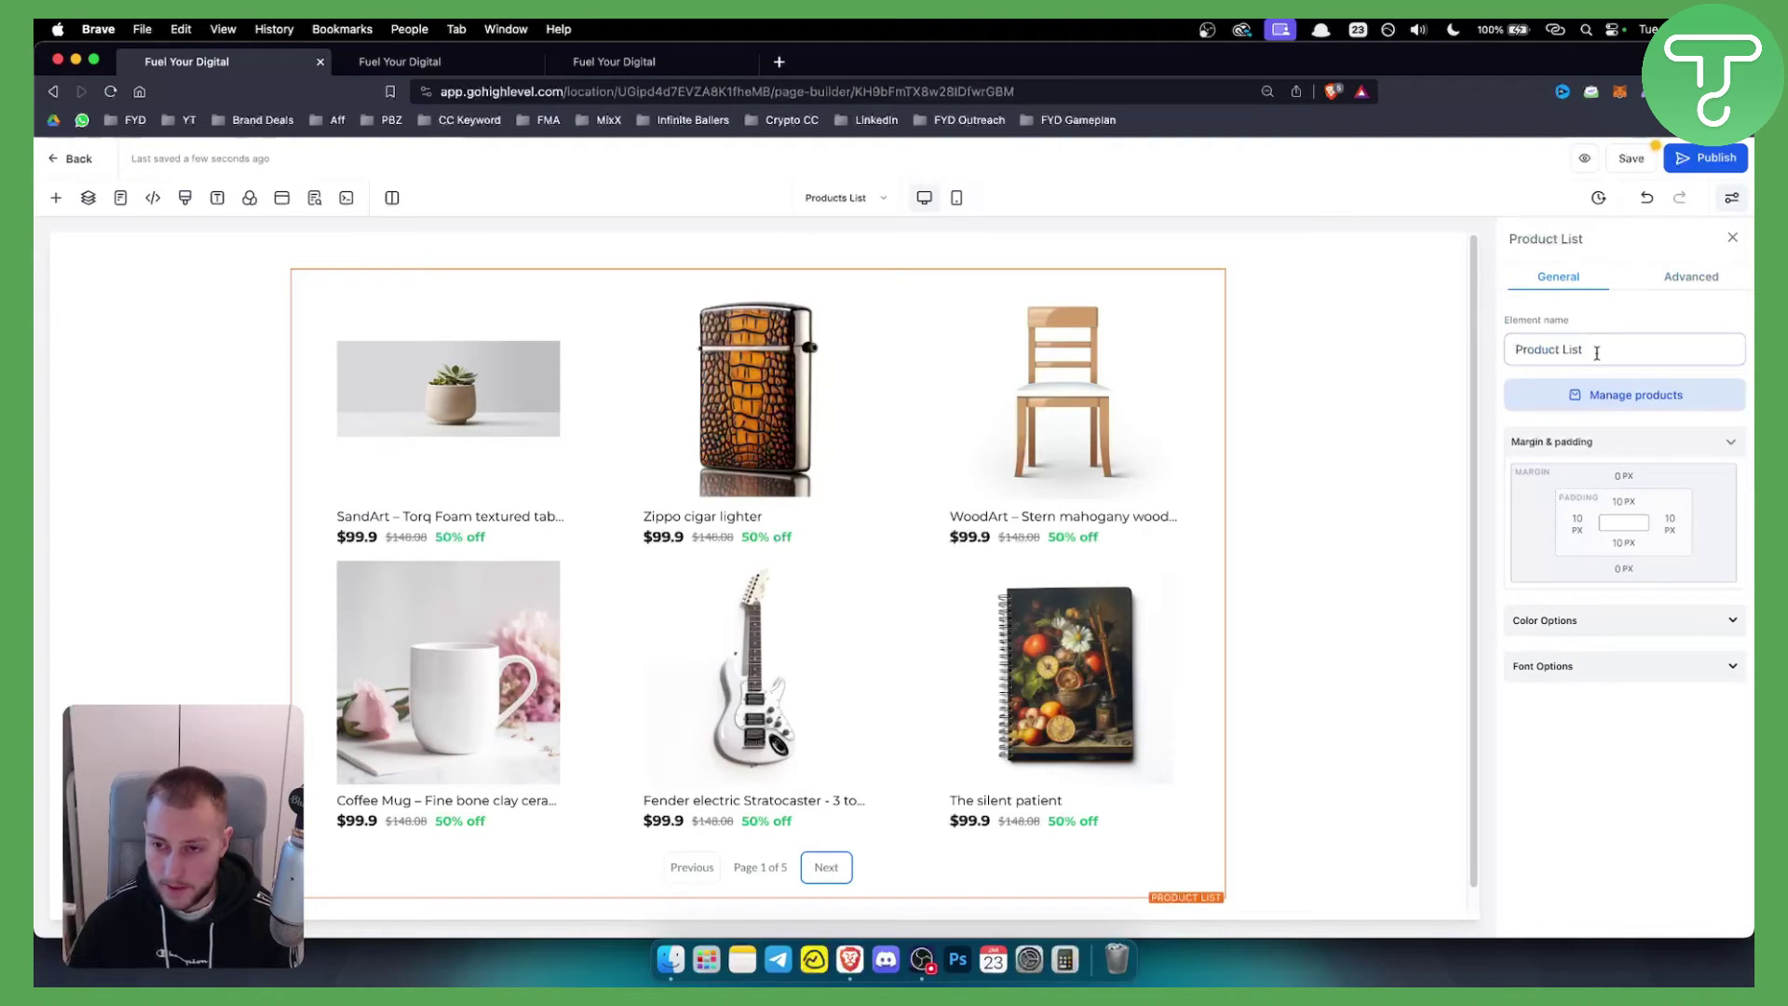
pyautogui.click(1576, 666)
pyautogui.scroll(-2, 1602, 708)
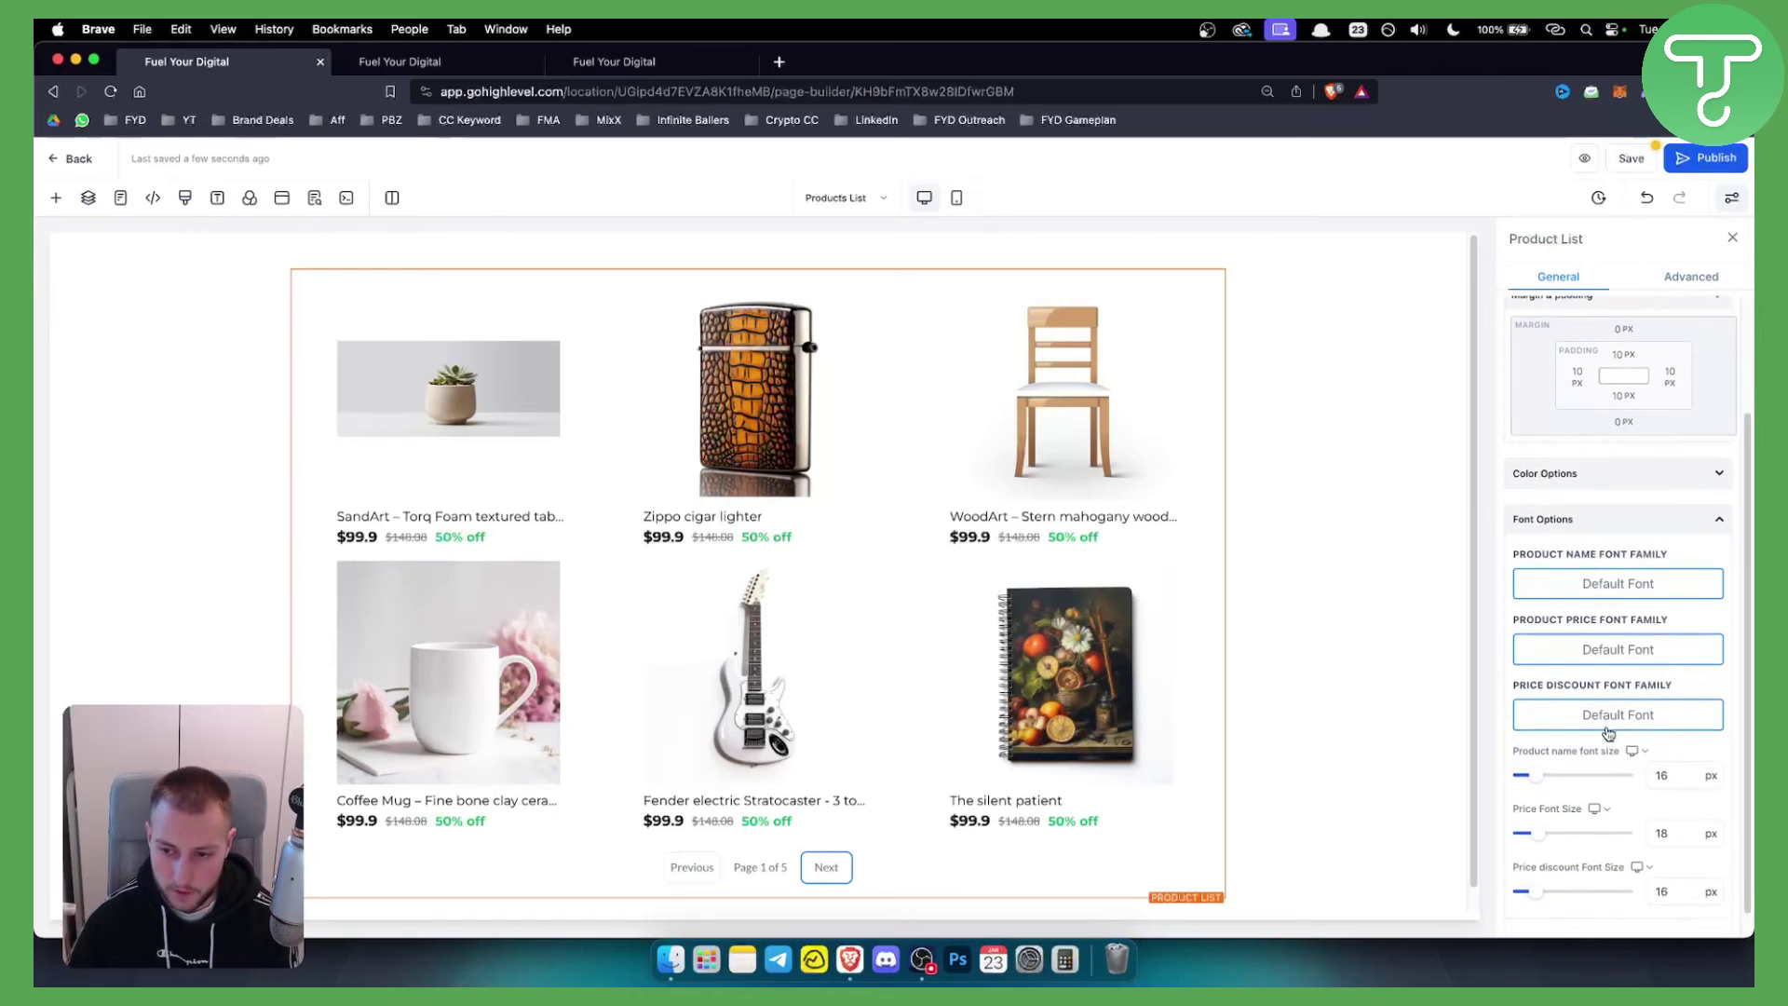
pyautogui.scroll(3, 1607, 728)
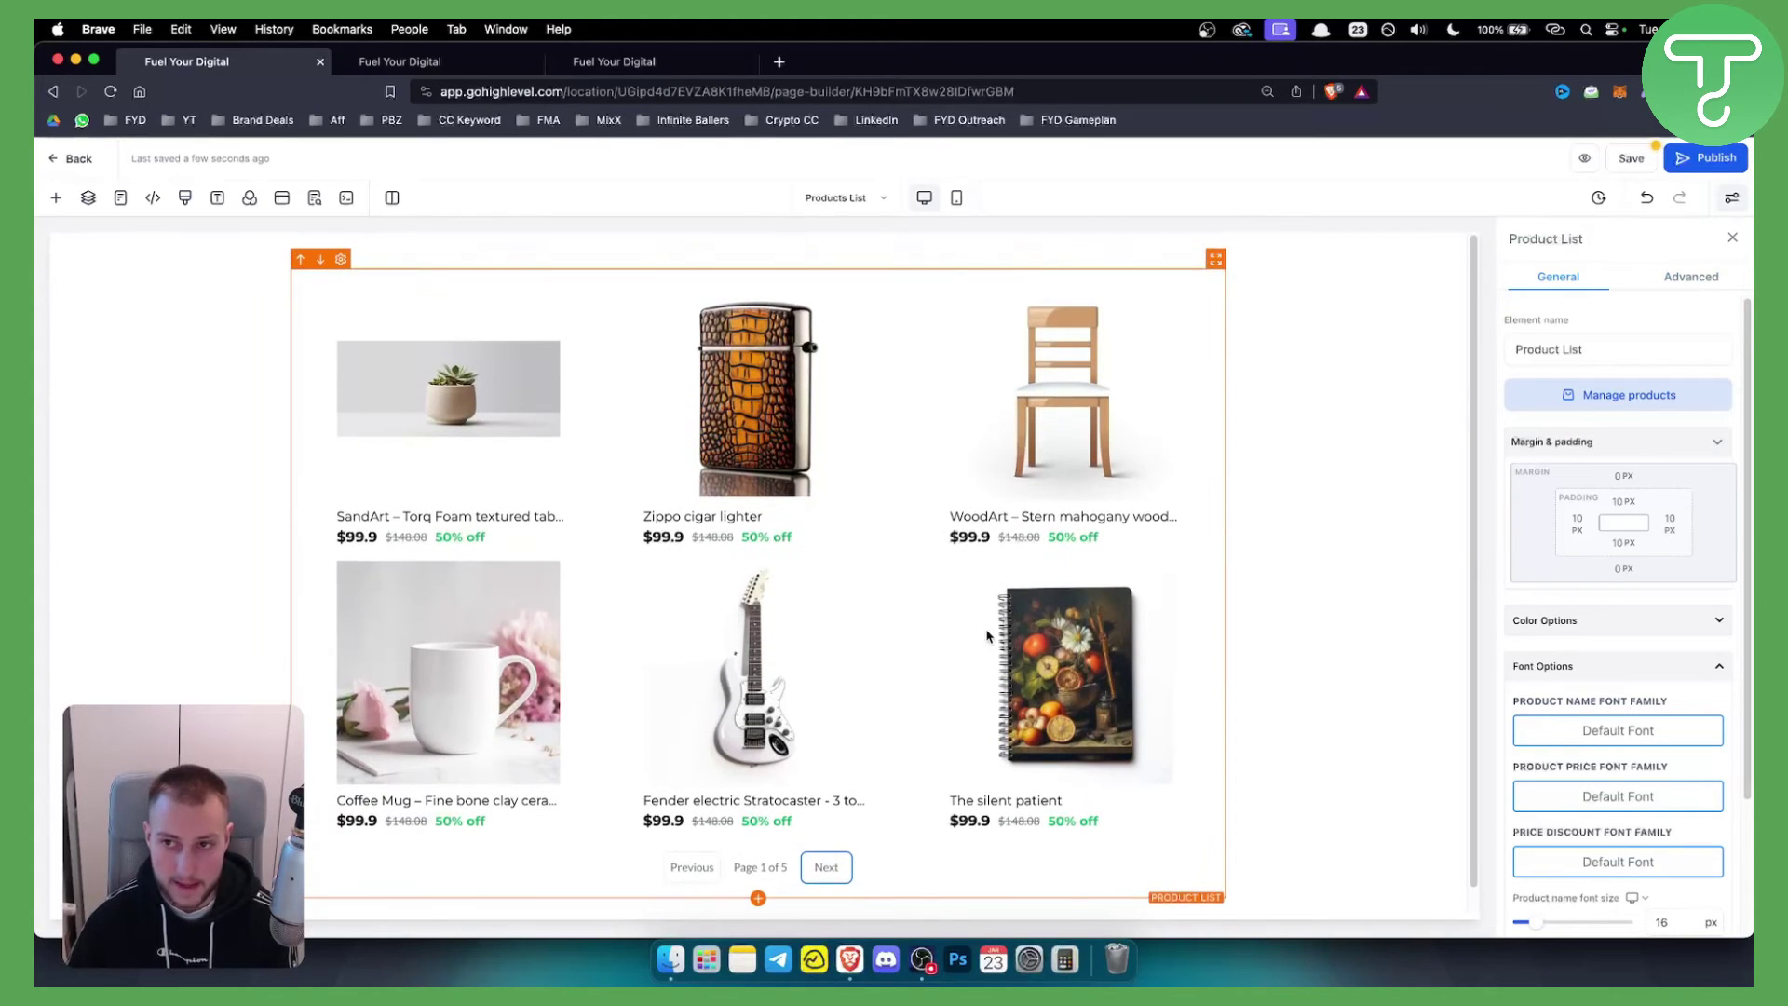
pyautogui.click(852, 197)
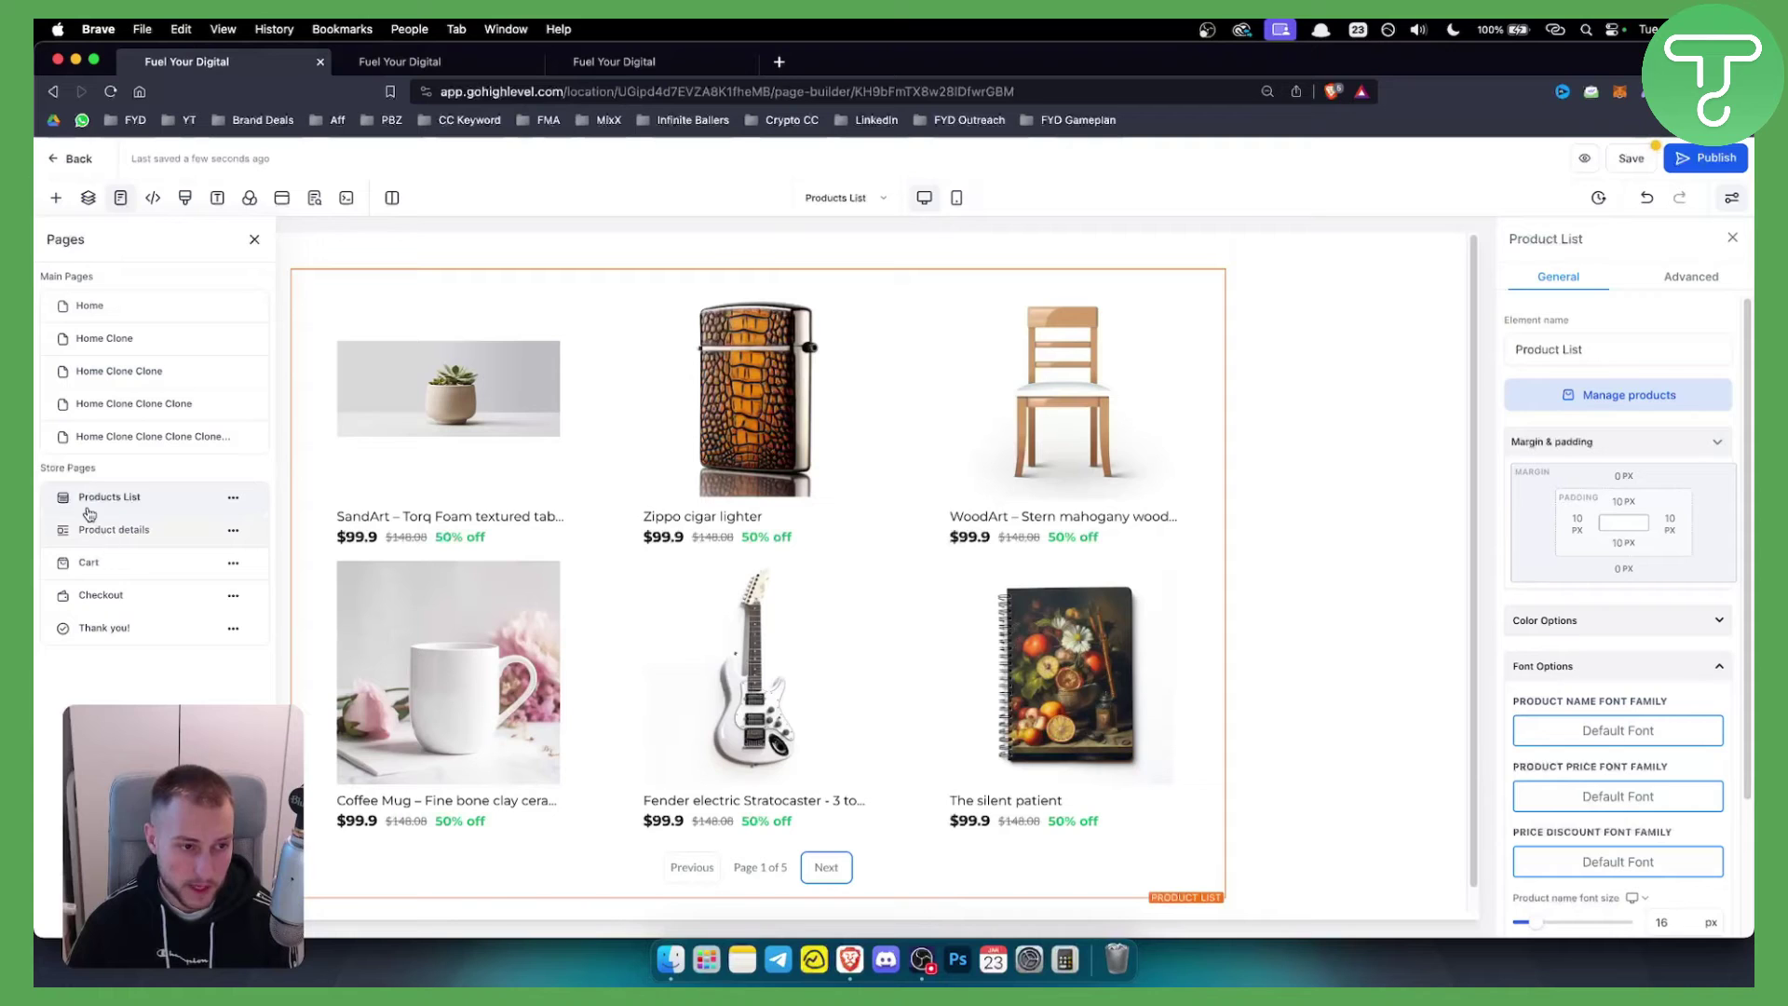
# Switch to the Product details page without saving and open its element's Manage products
pyautogui.click(103, 531)
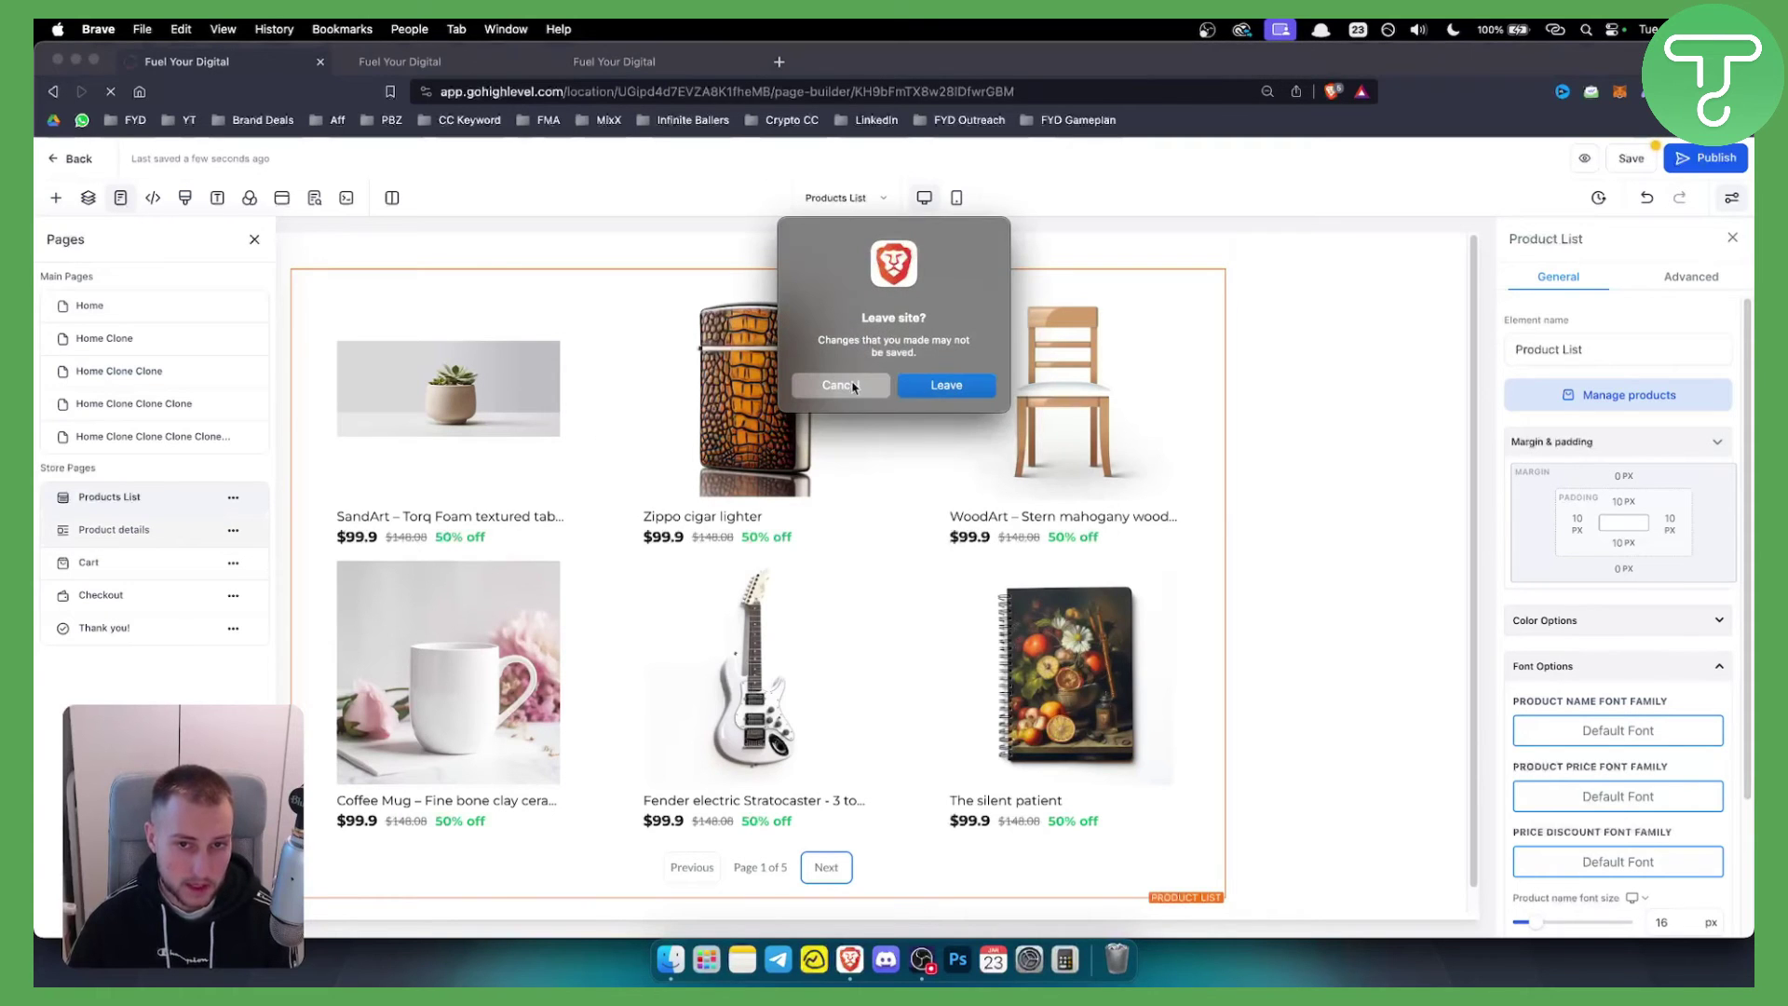
pyautogui.press('Return')
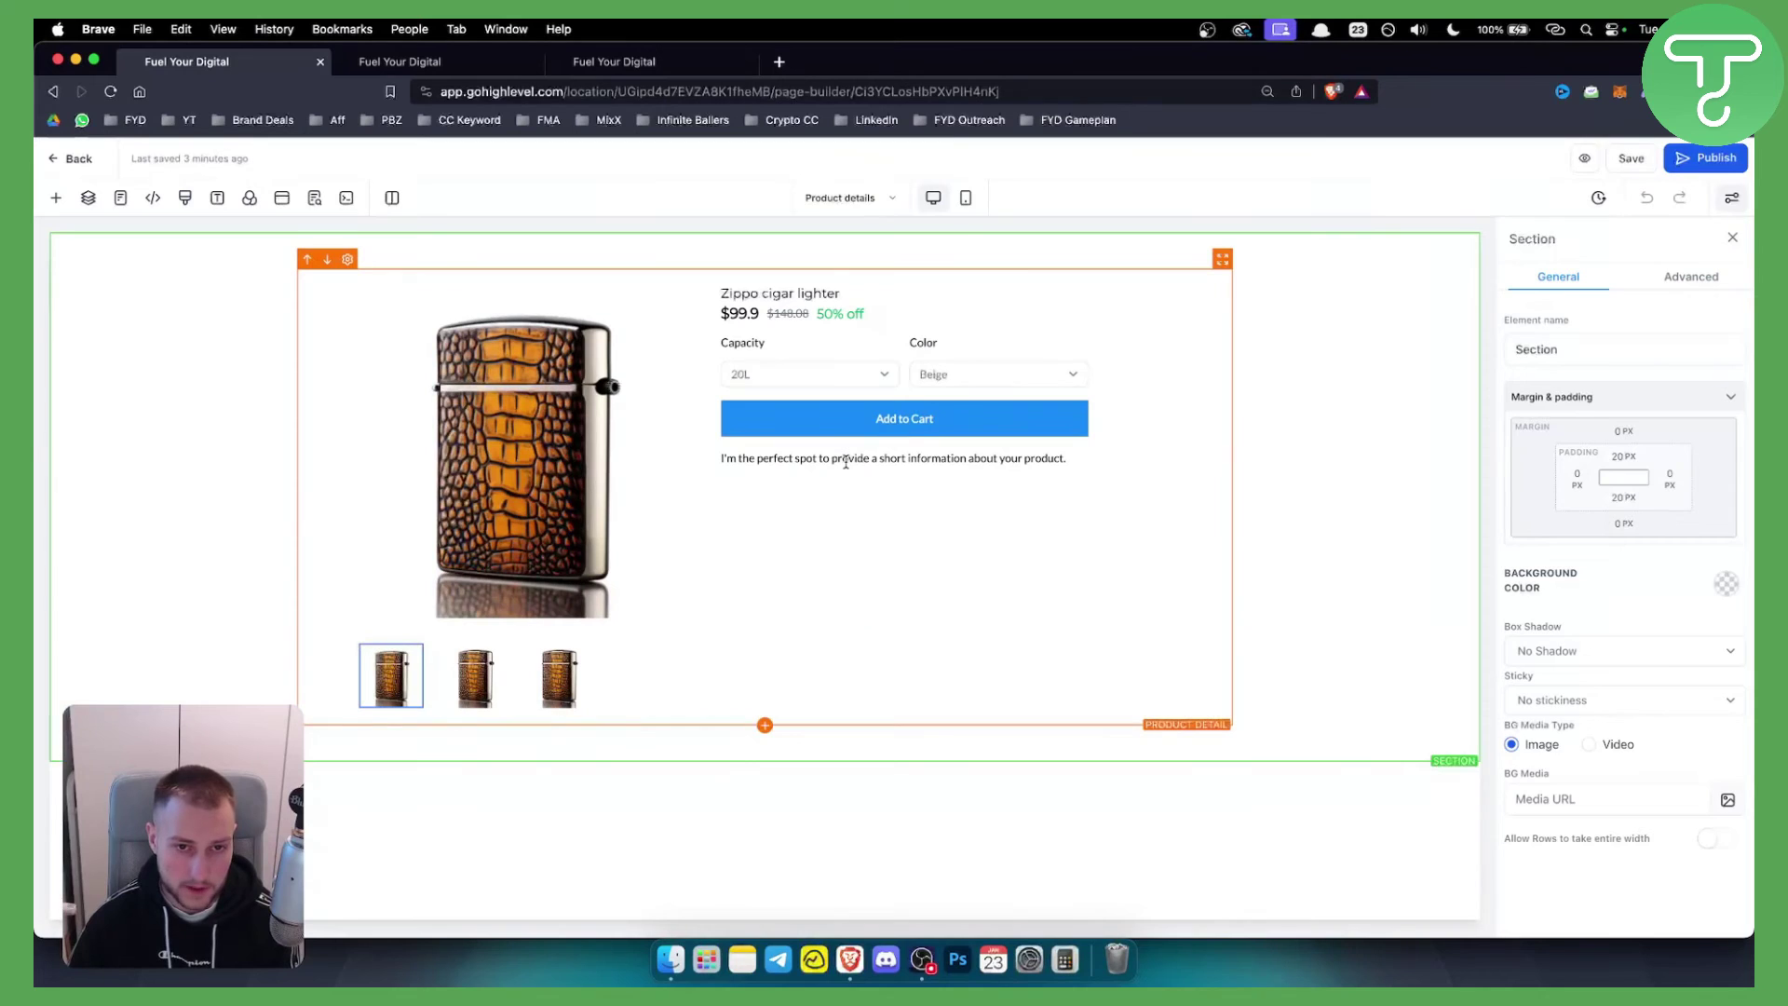
pyautogui.click(846, 462)
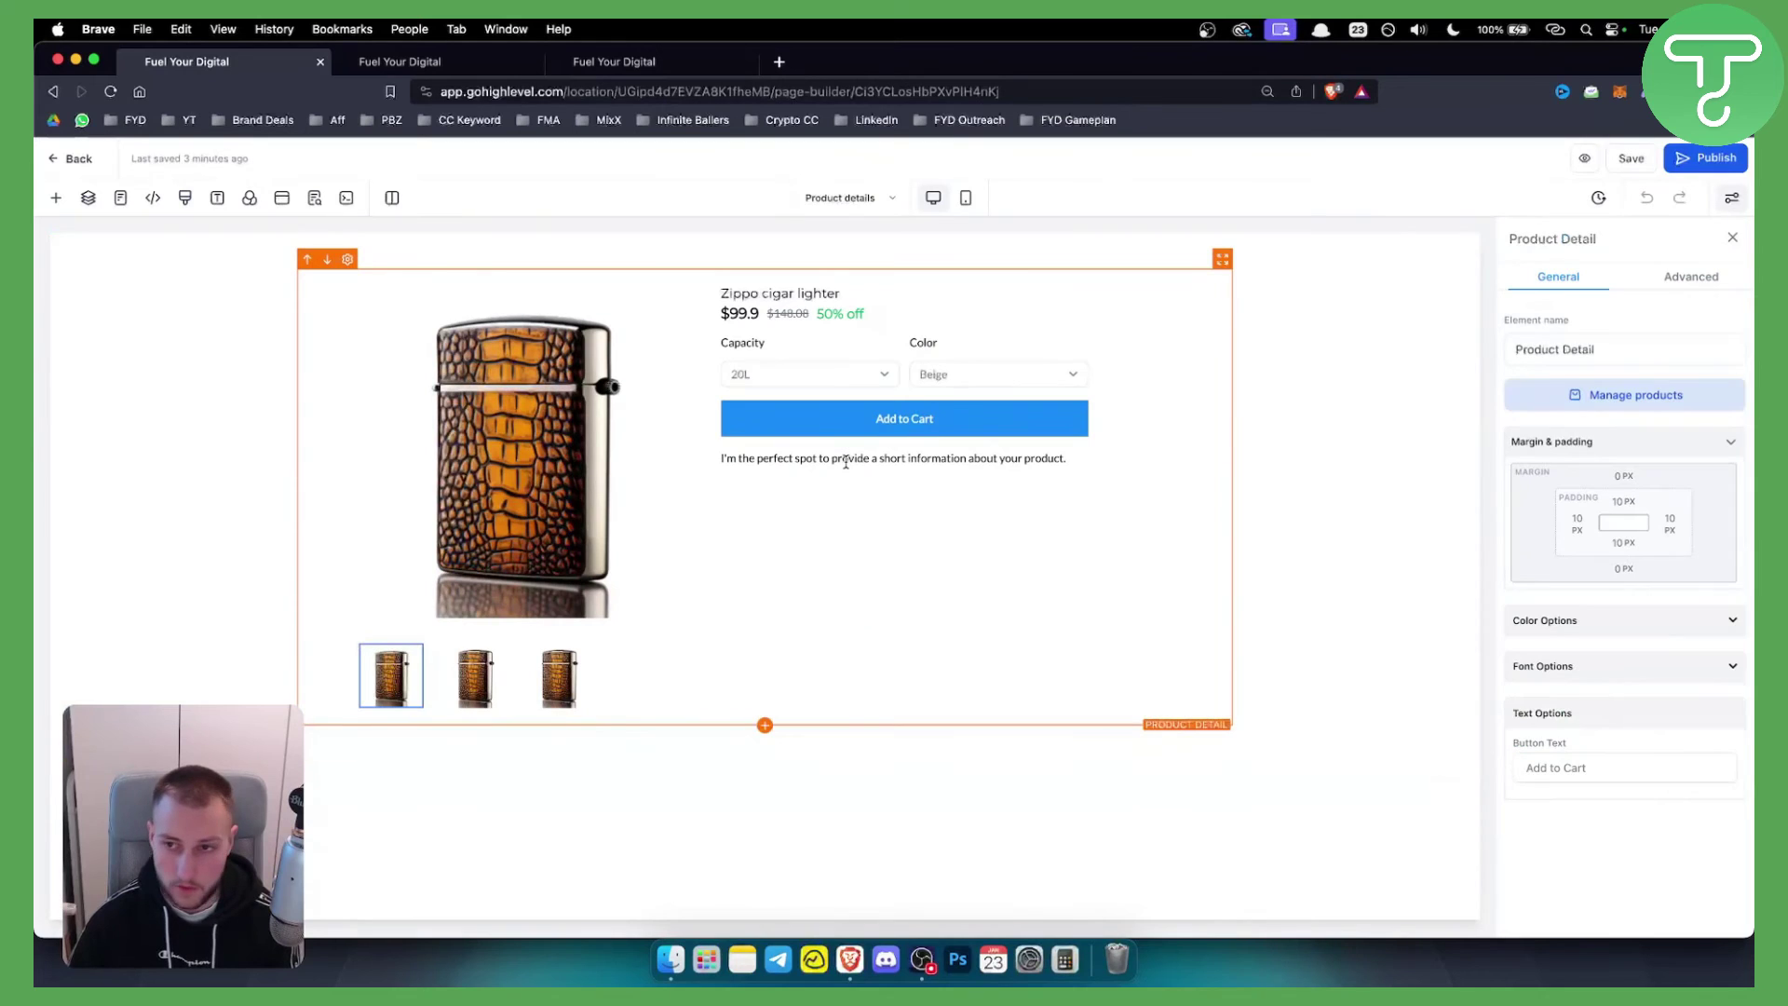
pyautogui.click(1688, 400)
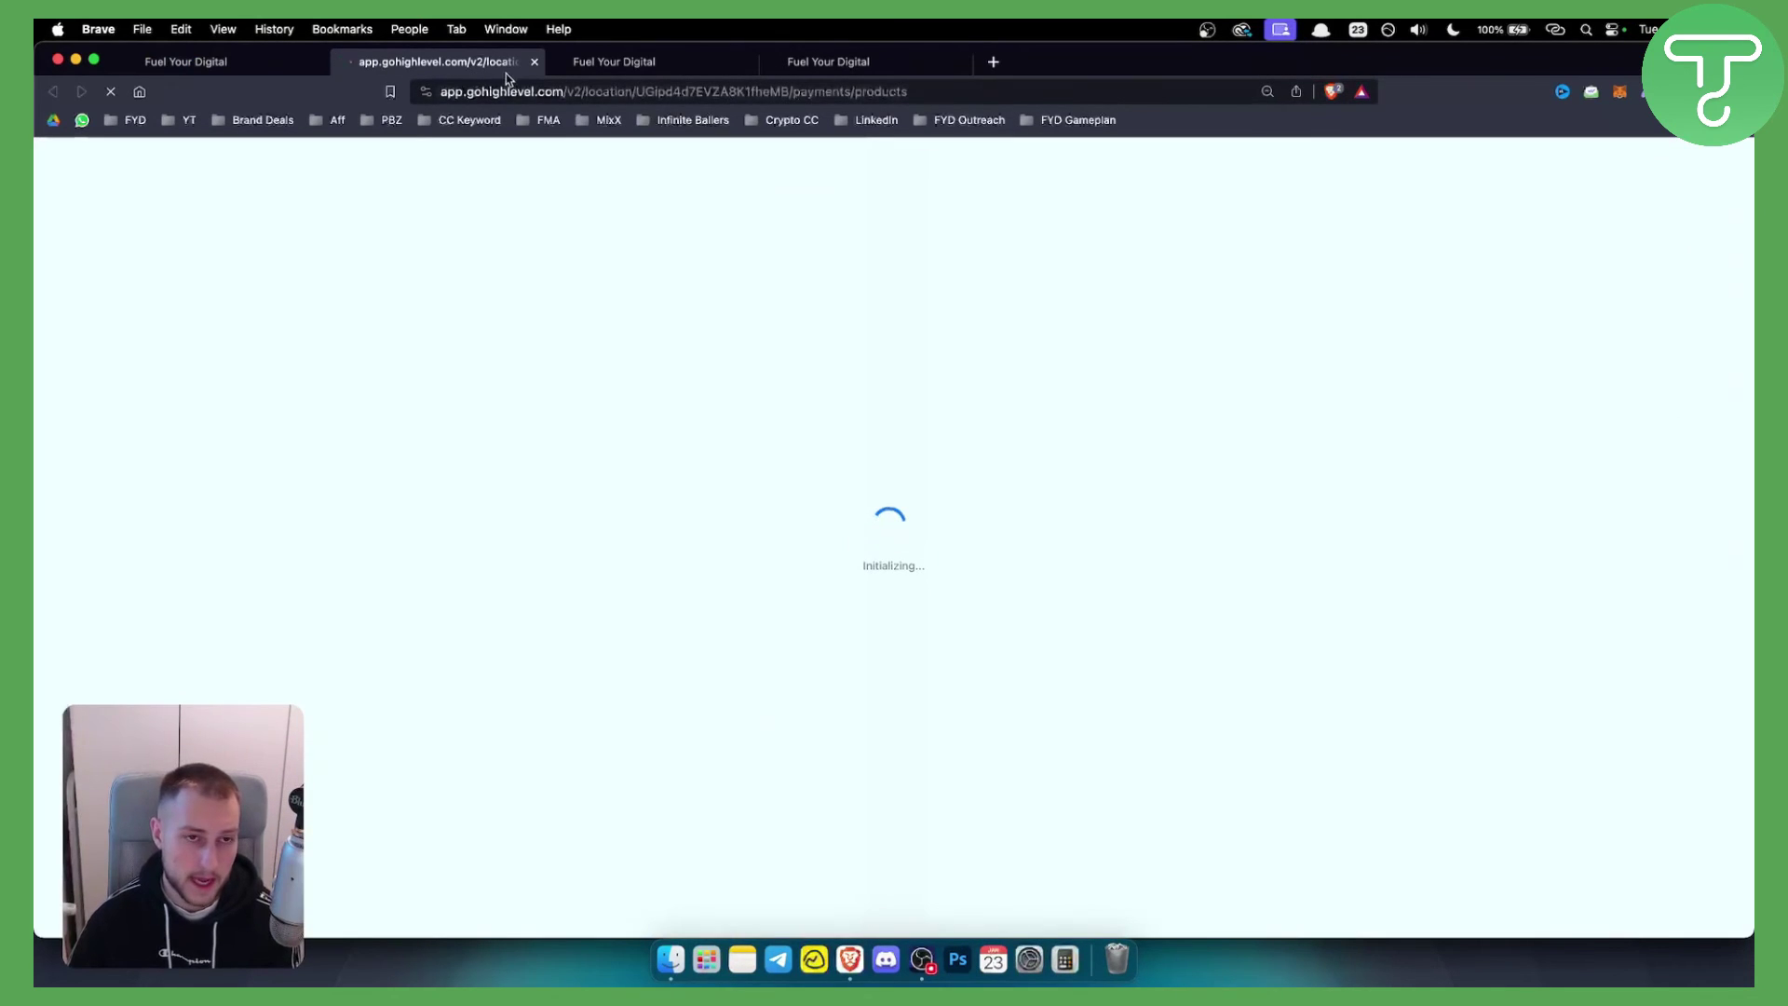
# Cycle to the Products tab and back to the builder, then pick Products List from Pages
pyautogui.hotkey('ctrl', 'Tab')
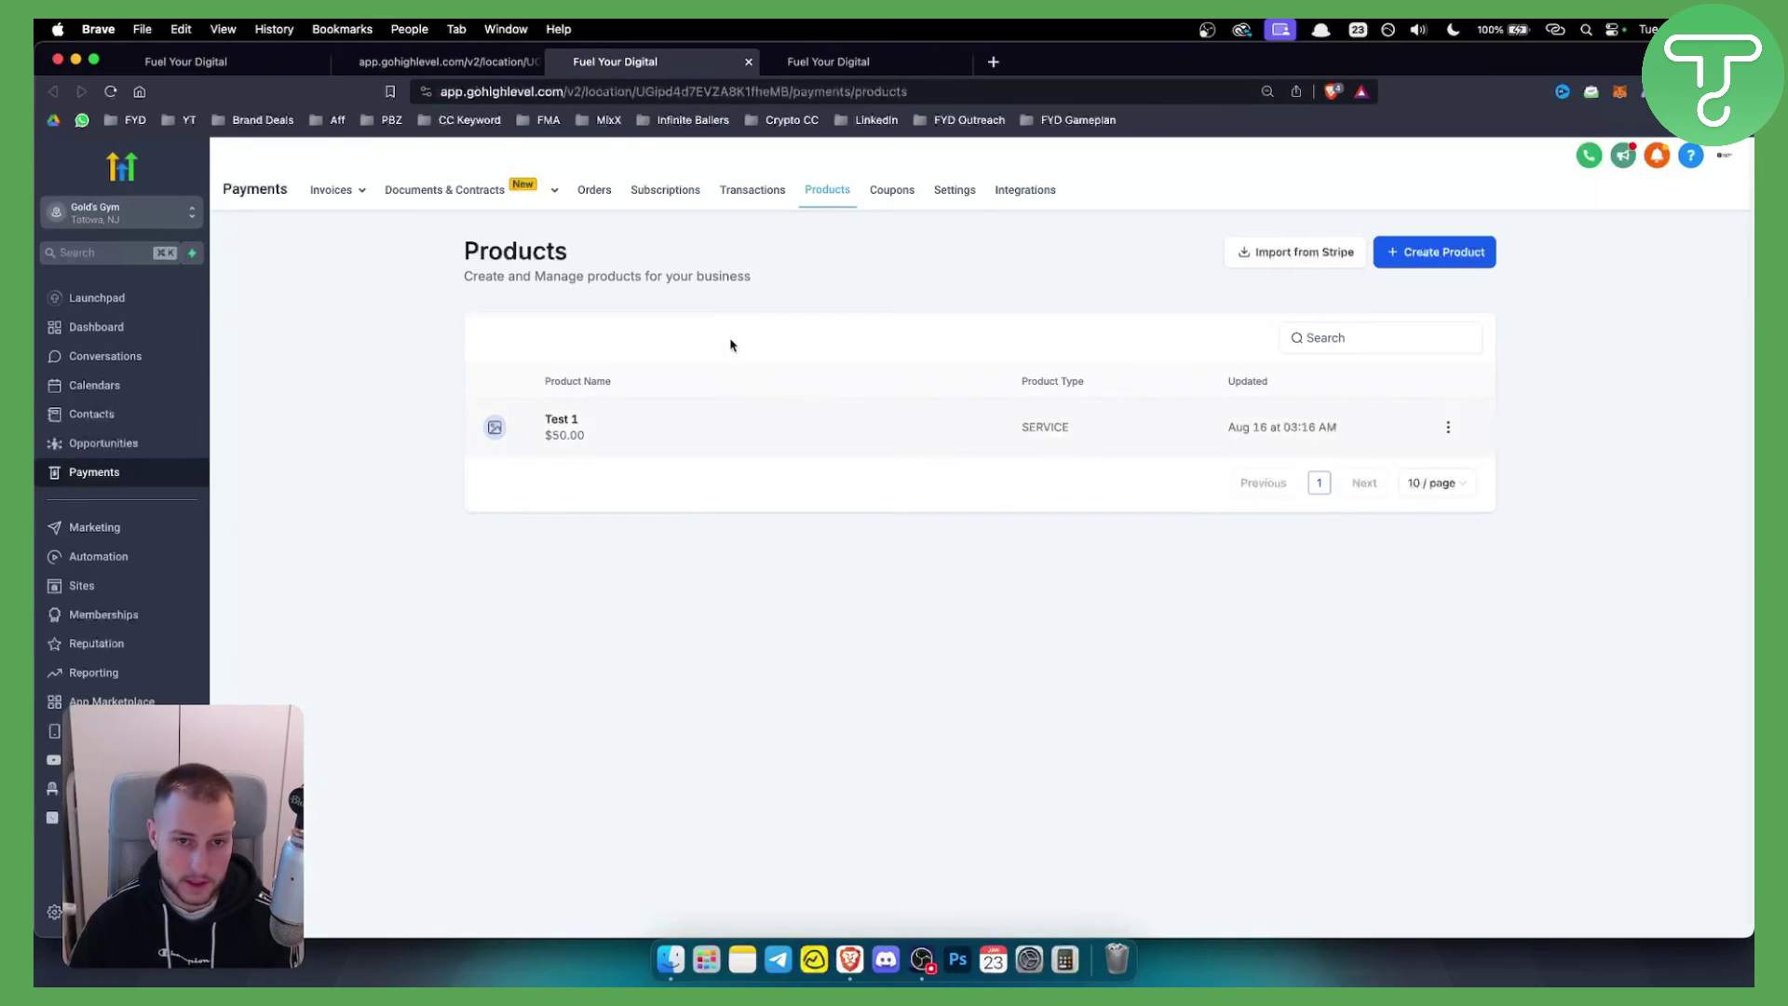
pyautogui.hotkey('ctrl', 'shift', 'Tab')
pyautogui.hotkey('ctrl', 'shift', 'Tab')
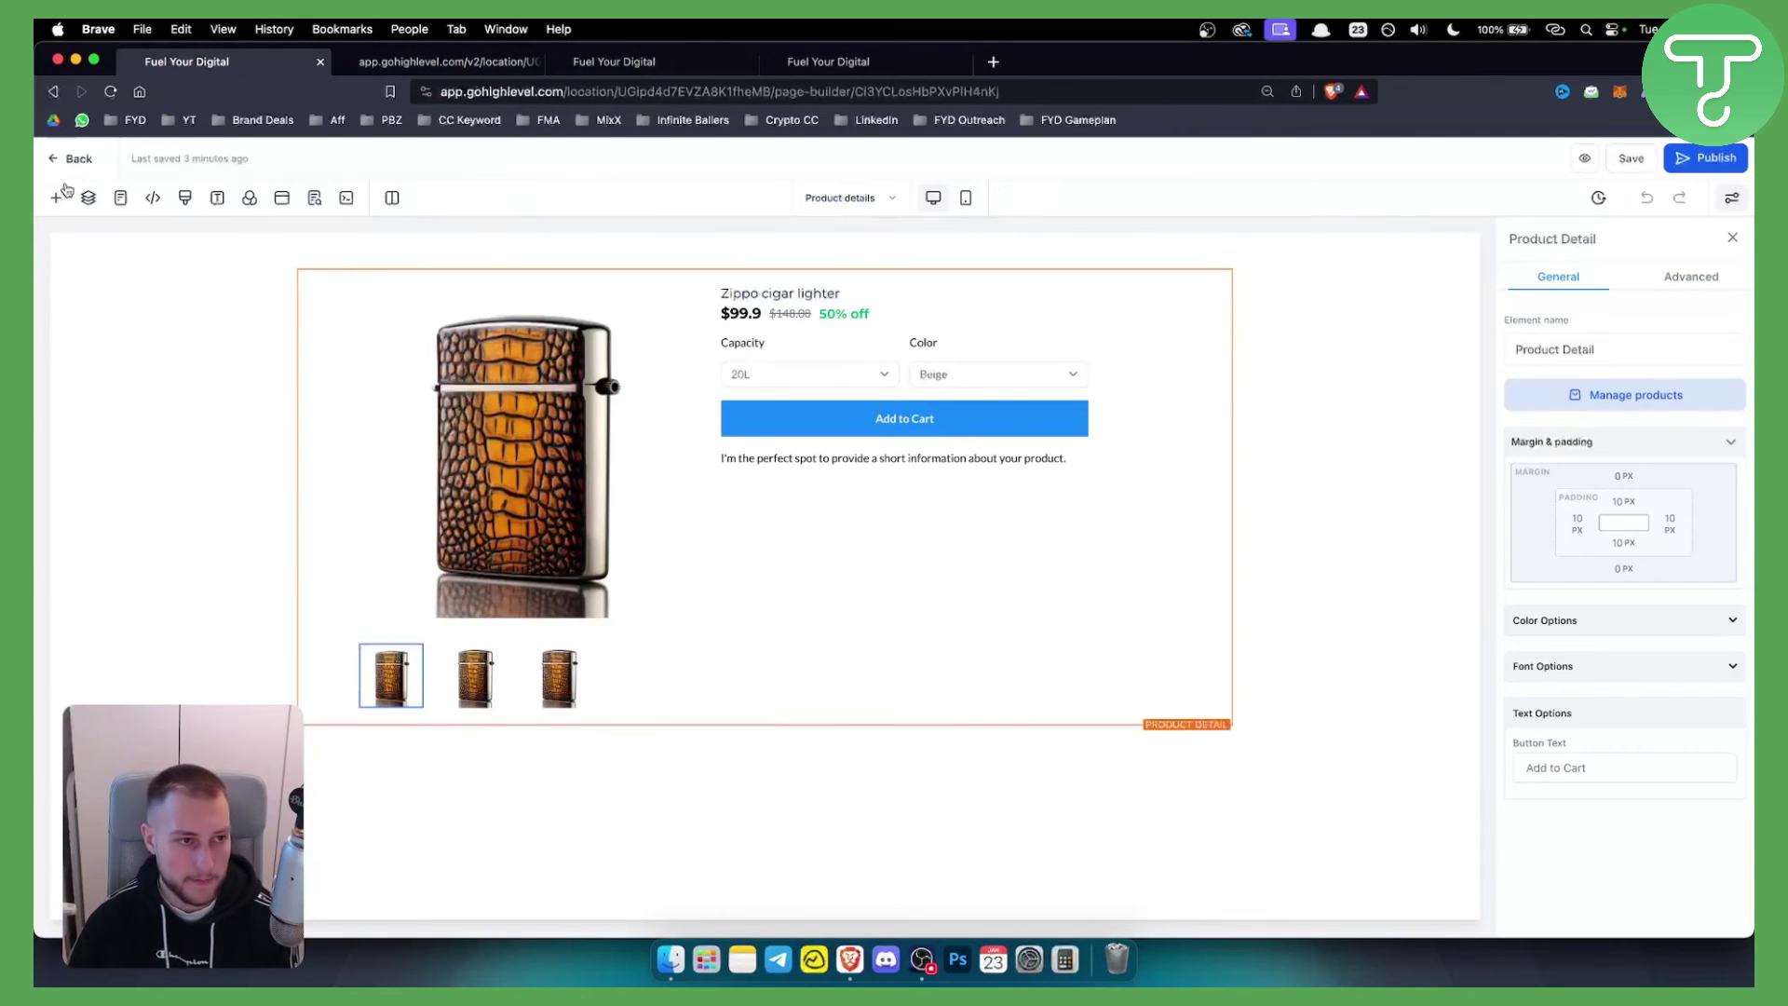
pyautogui.click(877, 201)
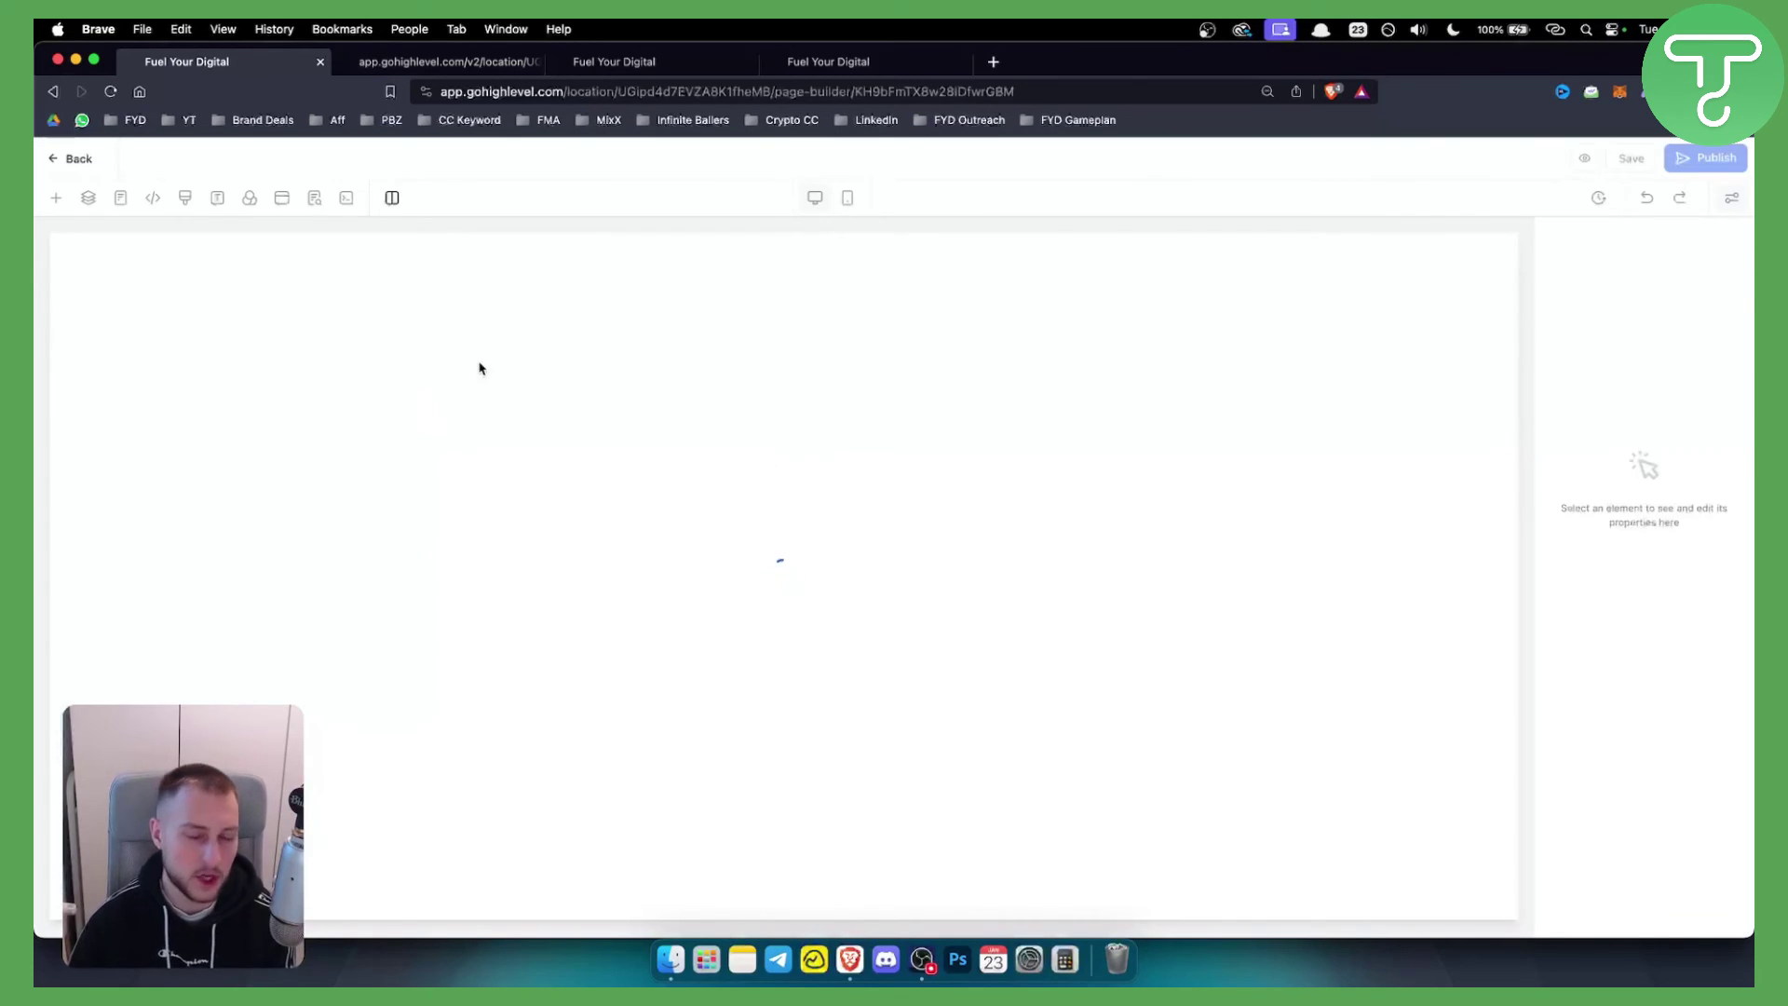
# Load the Home page under Main Pages from the builder's Pages panel
pyautogui.click(57, 198)
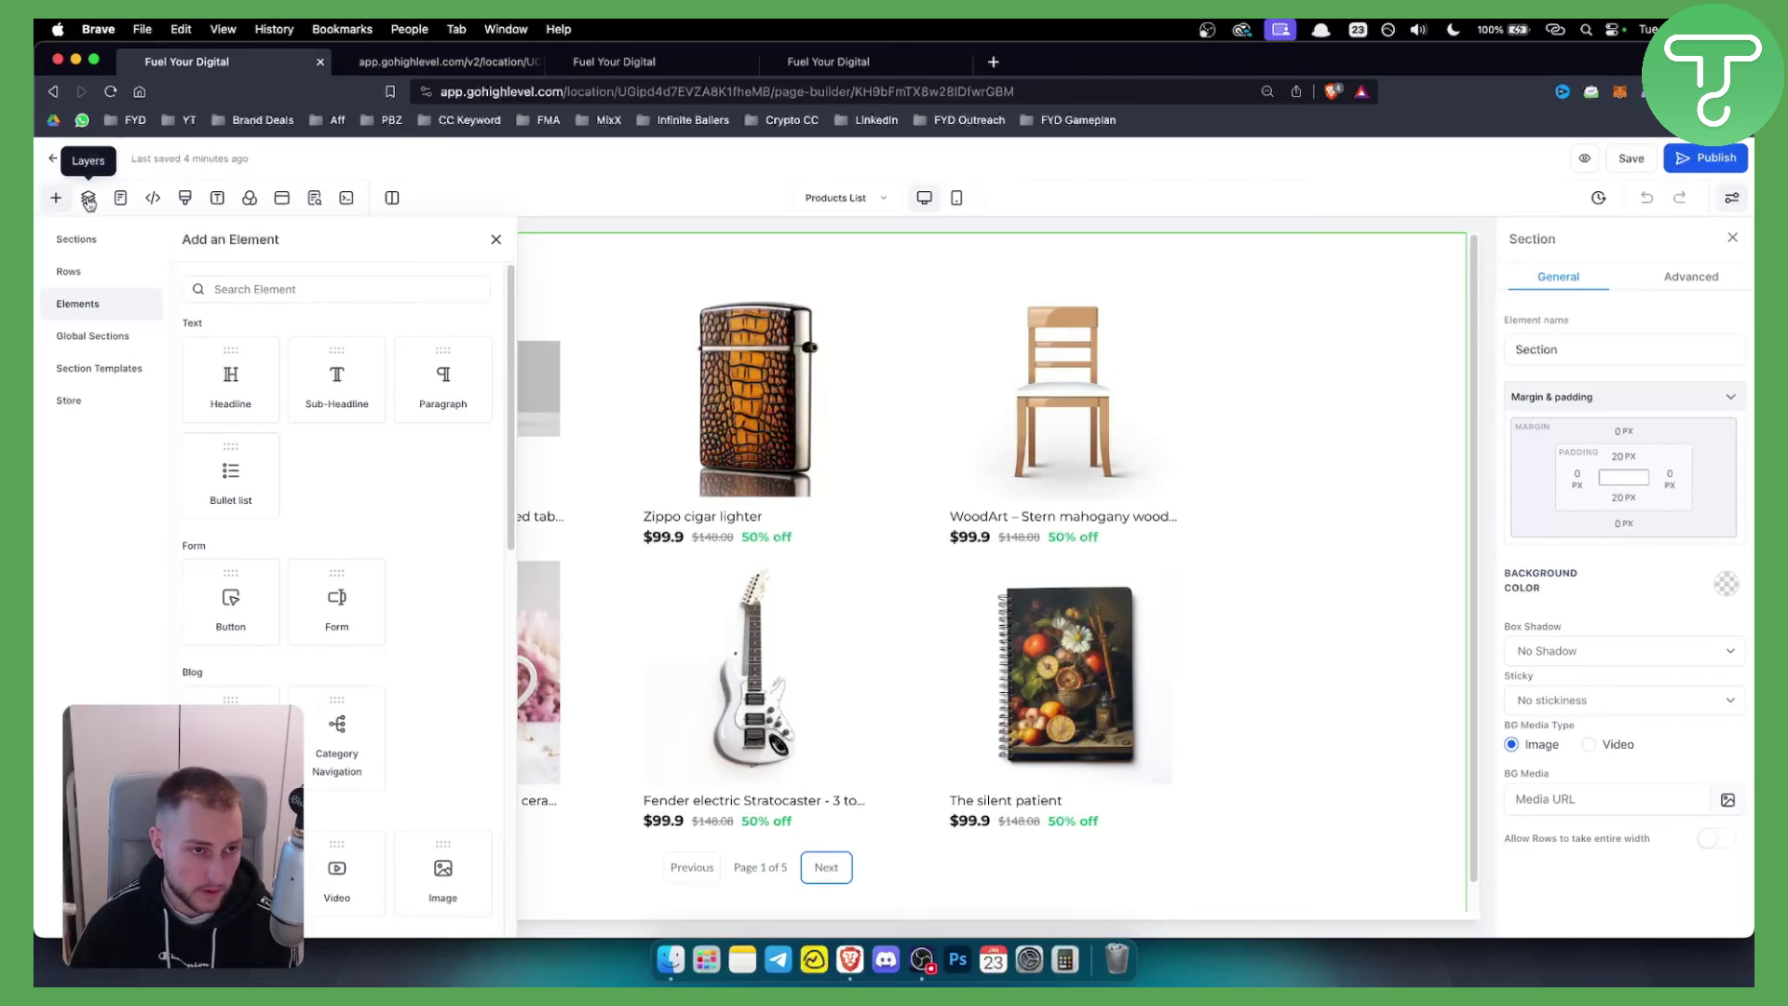
pyautogui.click(871, 197)
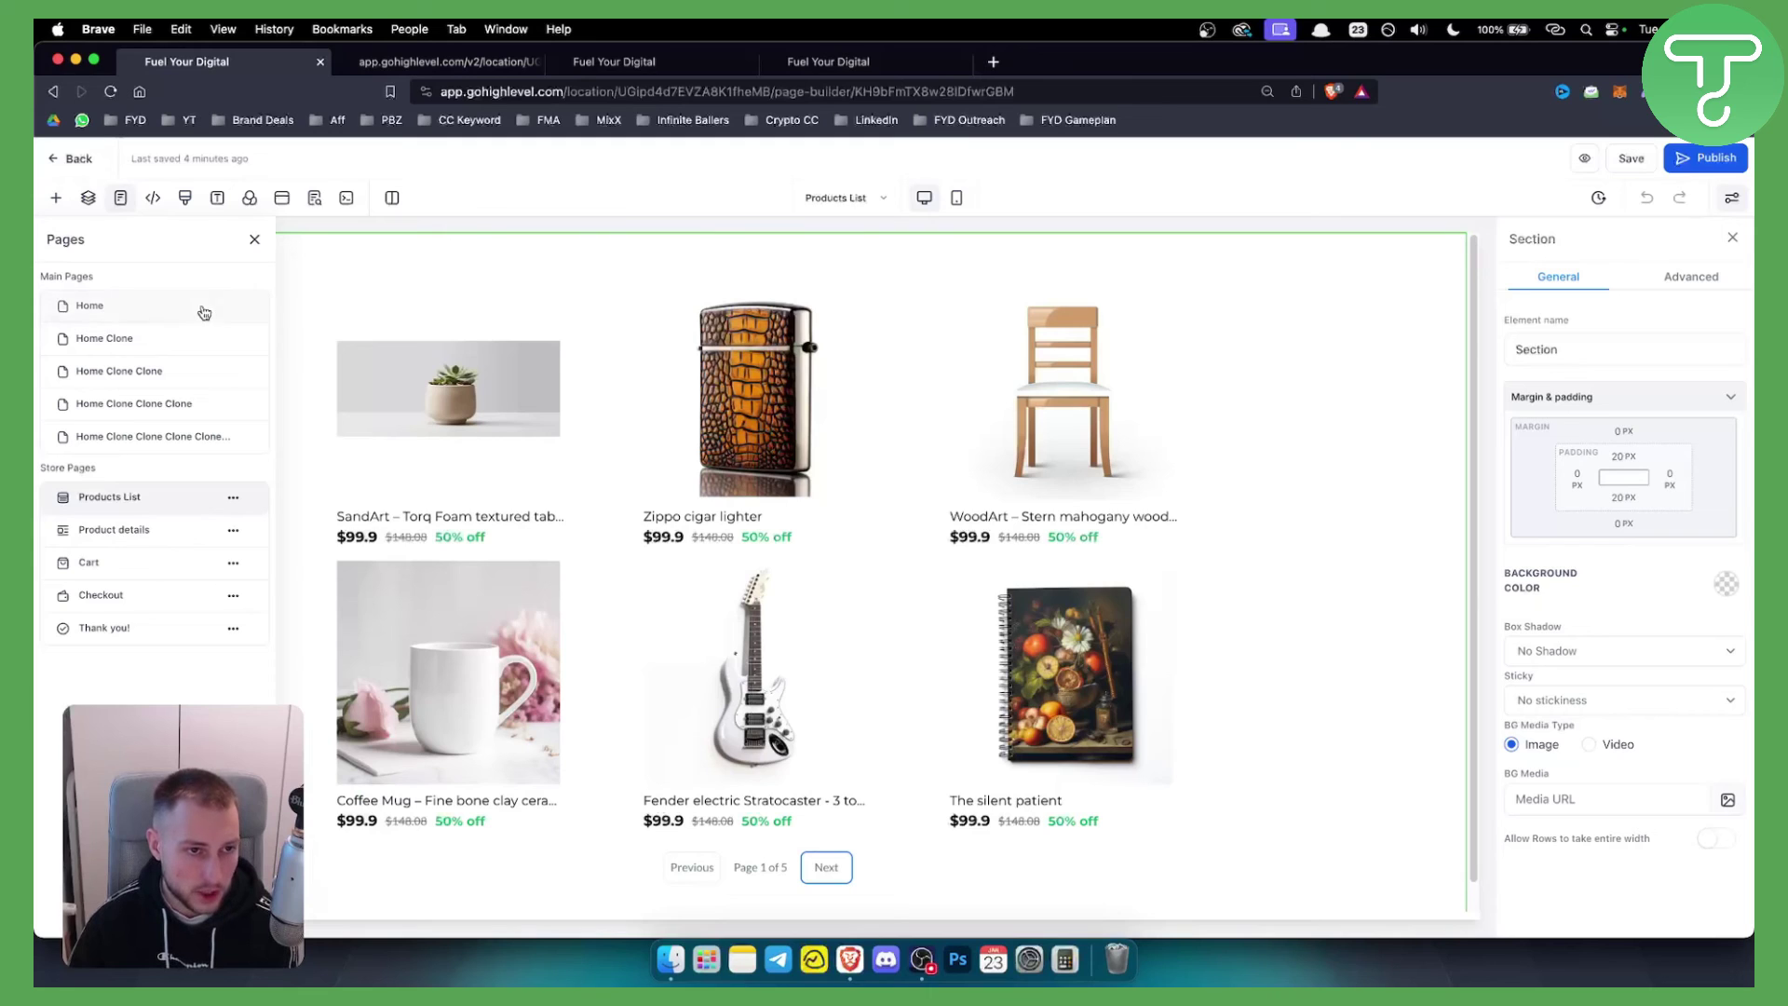
pyautogui.click(78, 310)
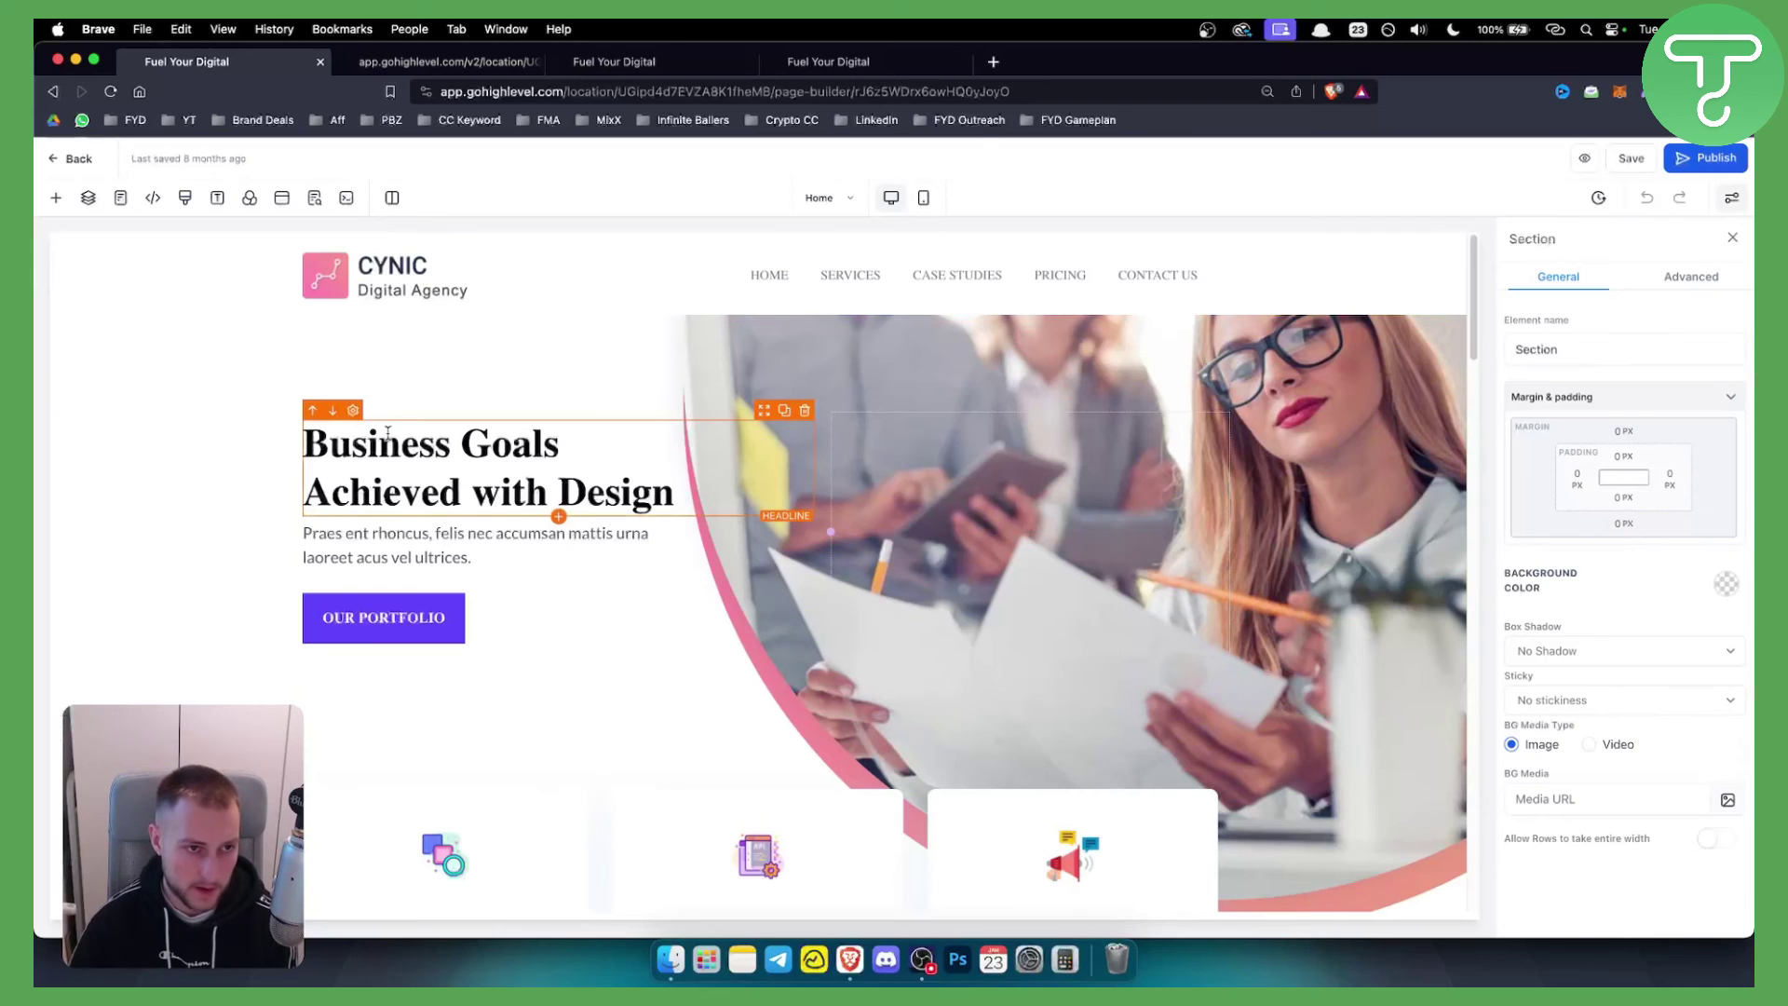
# Review the page options for Products List, Product details and Cart, then return to Payments > Products
pyautogui.click(120, 197)
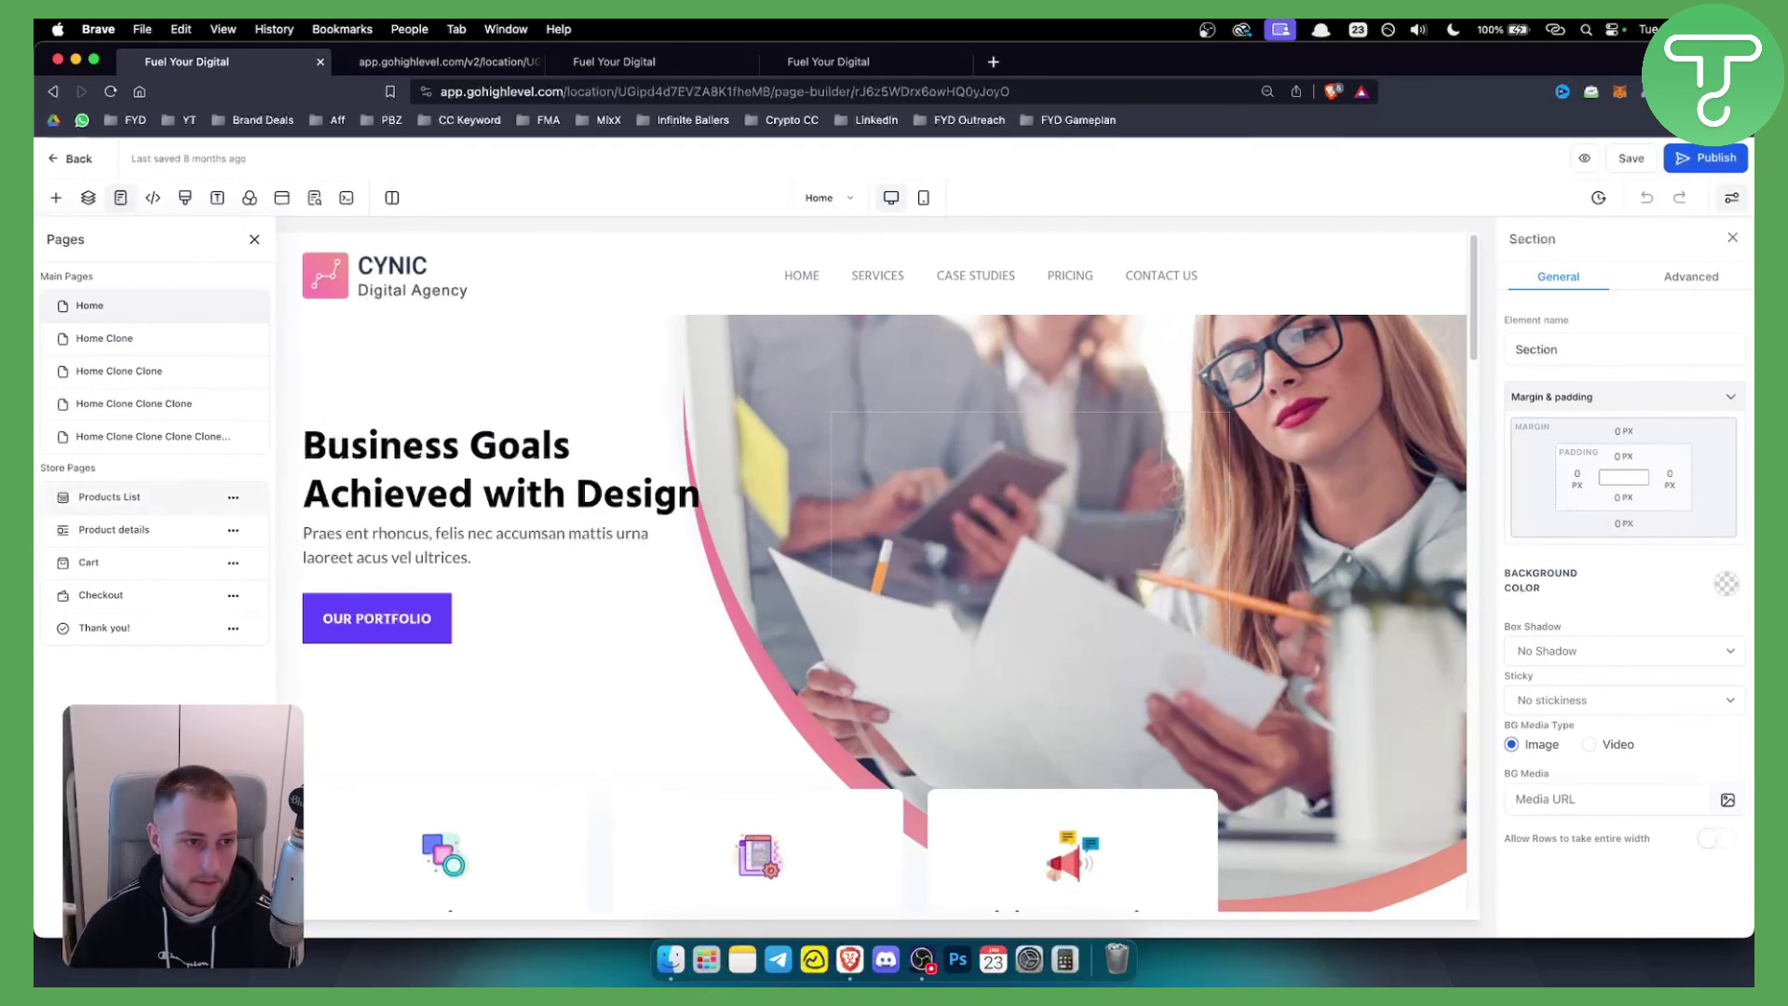
pyautogui.click(233, 496)
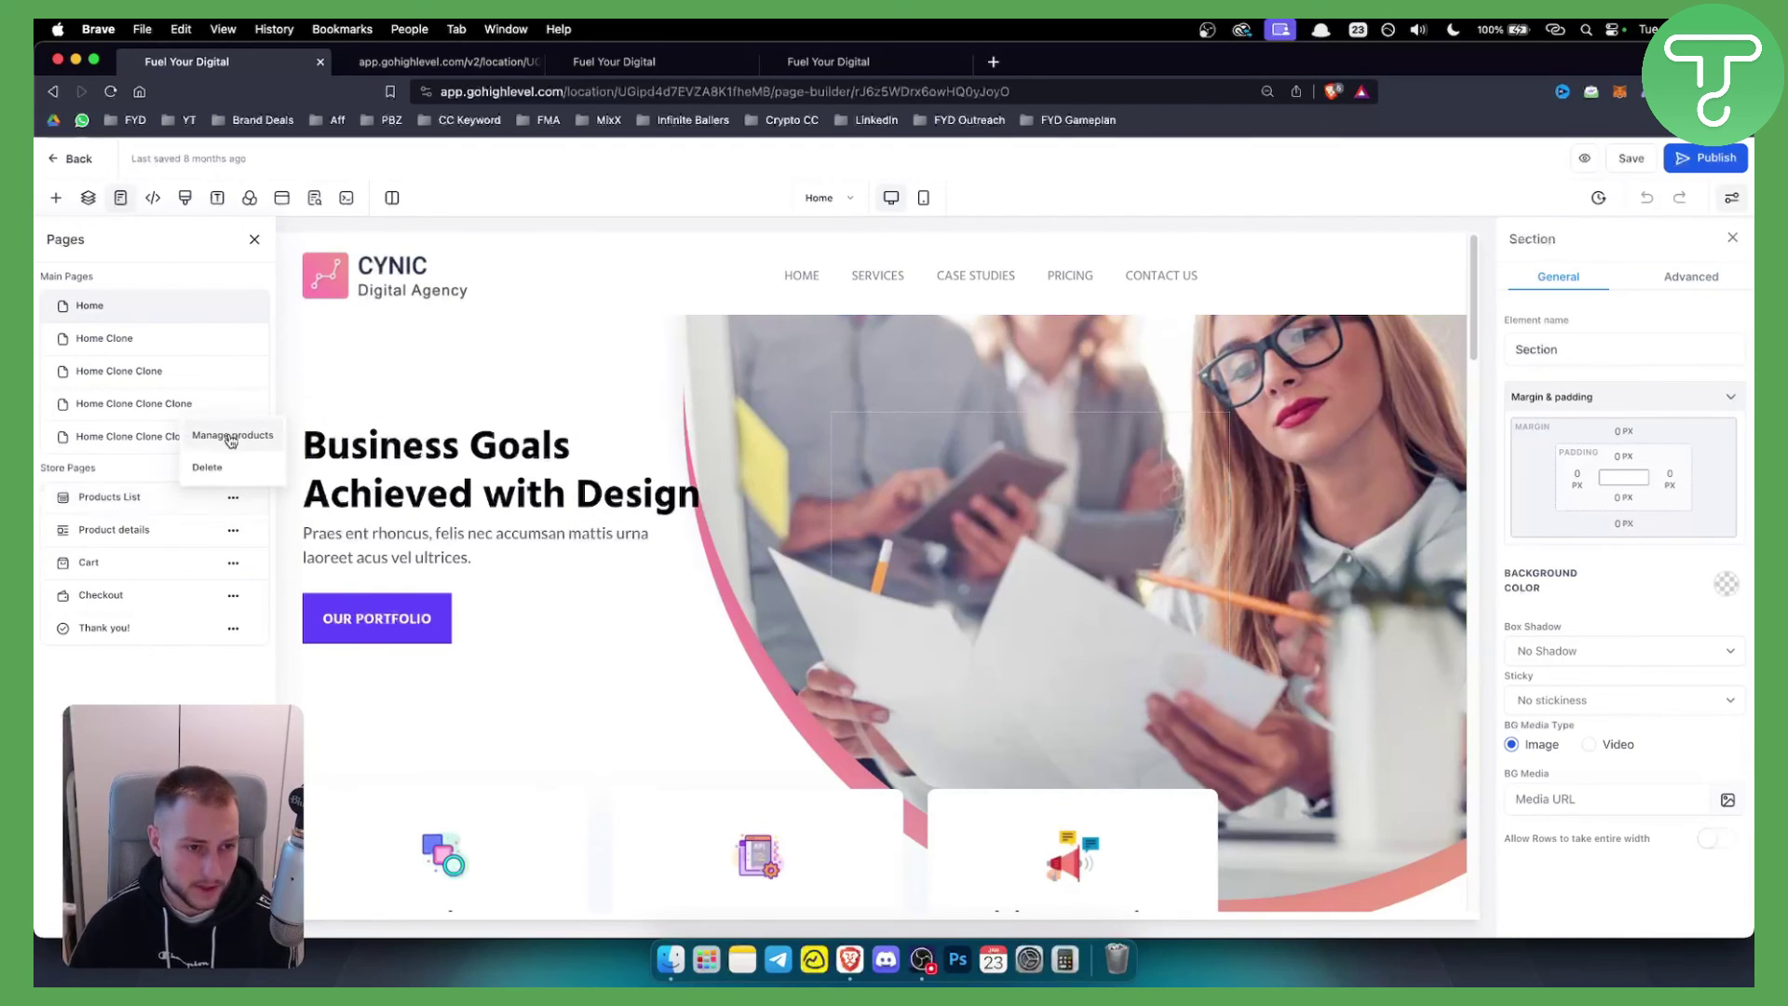
pyautogui.click(233, 530)
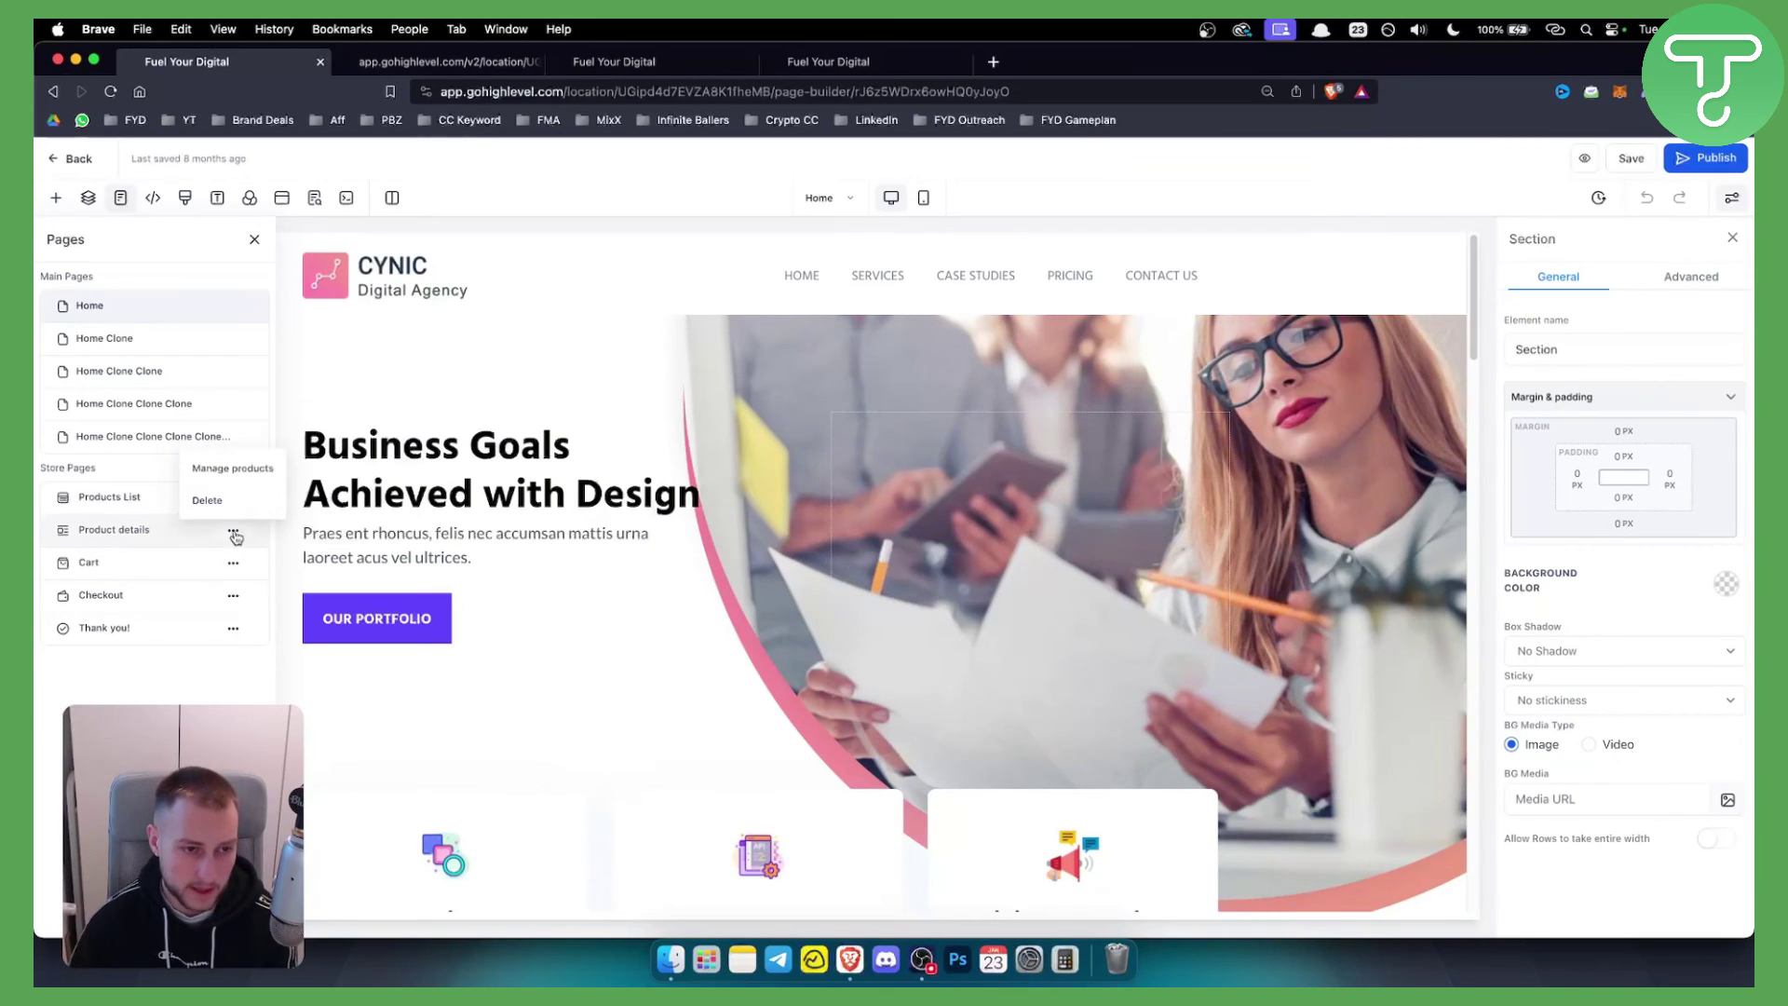
pyautogui.click(233, 563)
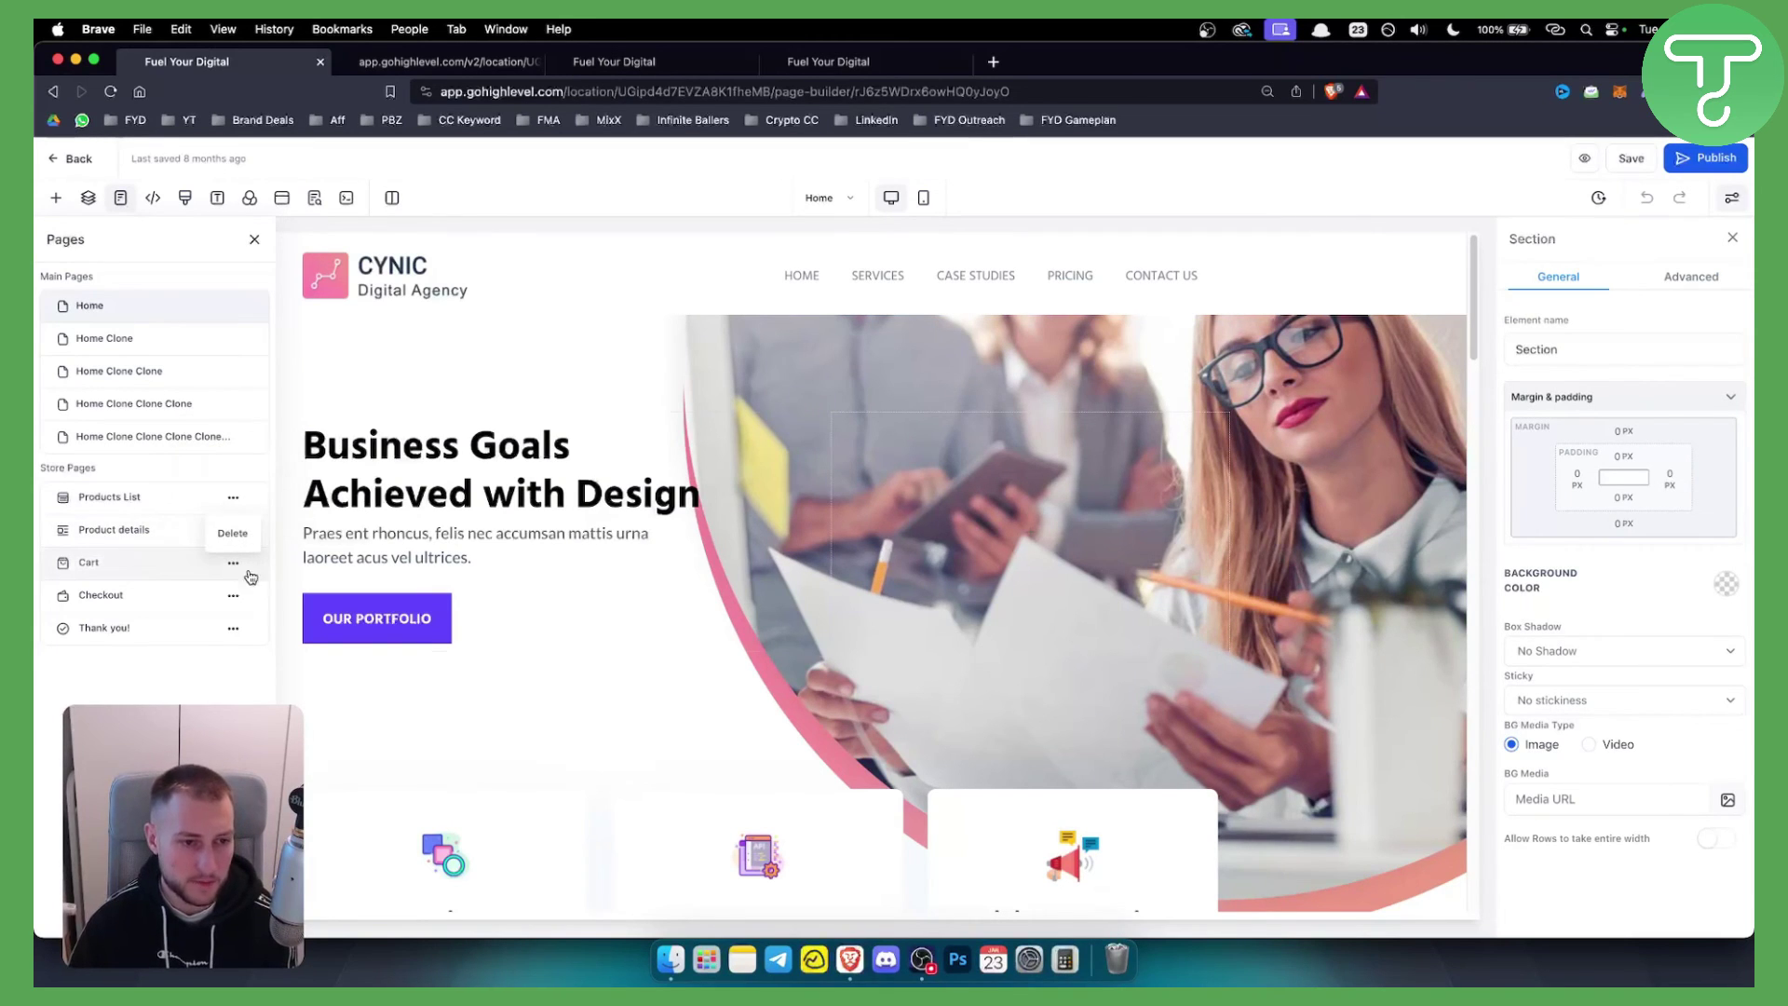
pyautogui.click(702, 65)
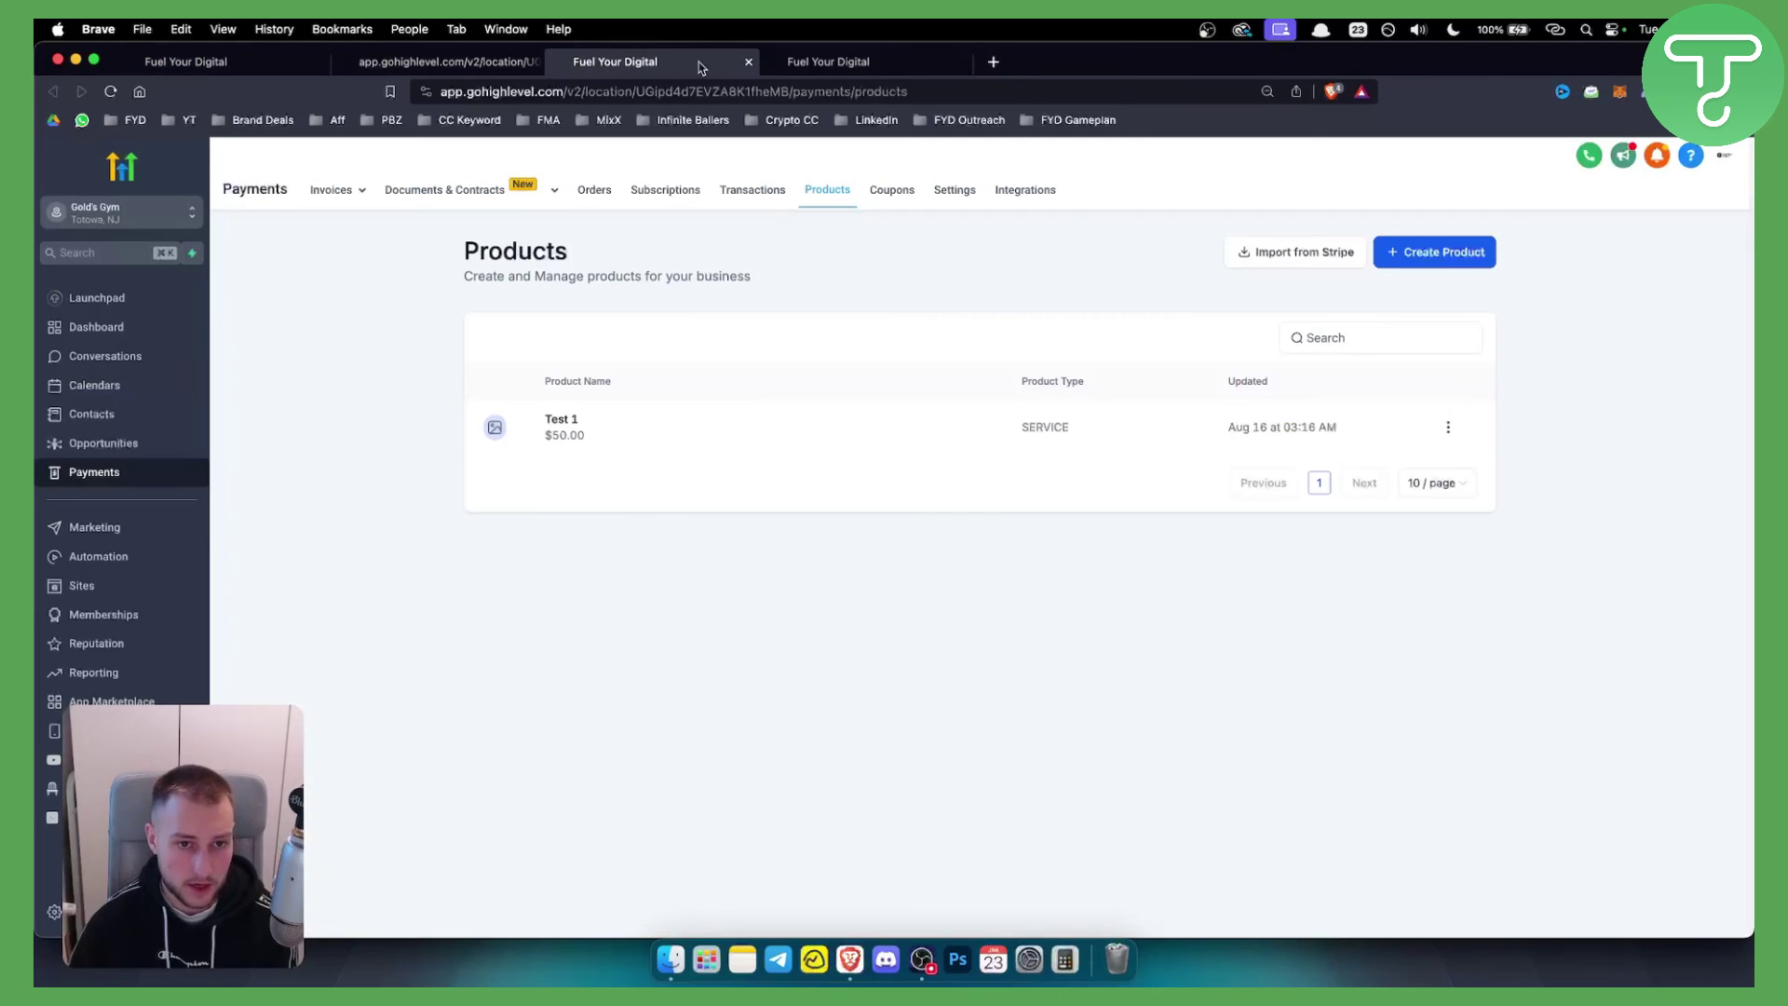